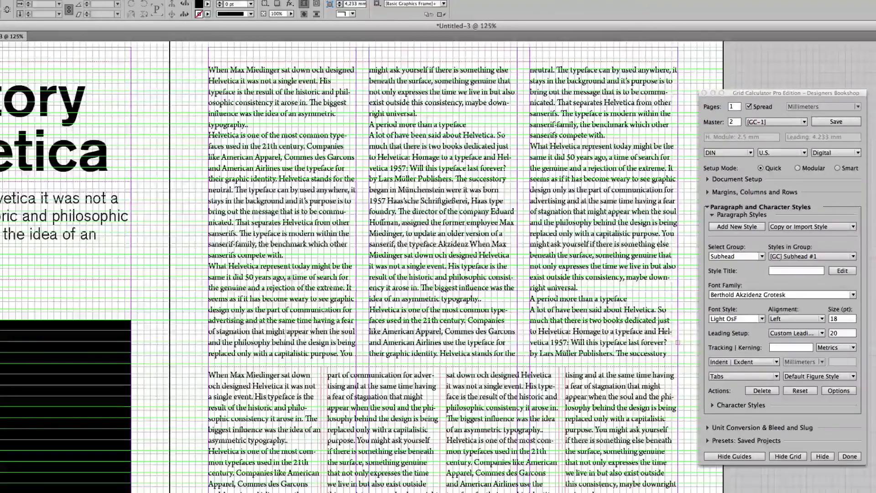
Bring the Helvetica headline into view and keep Grid Calculator Pro's column preset at 3 columns
left_click_drag(231, 322, 612, 296)
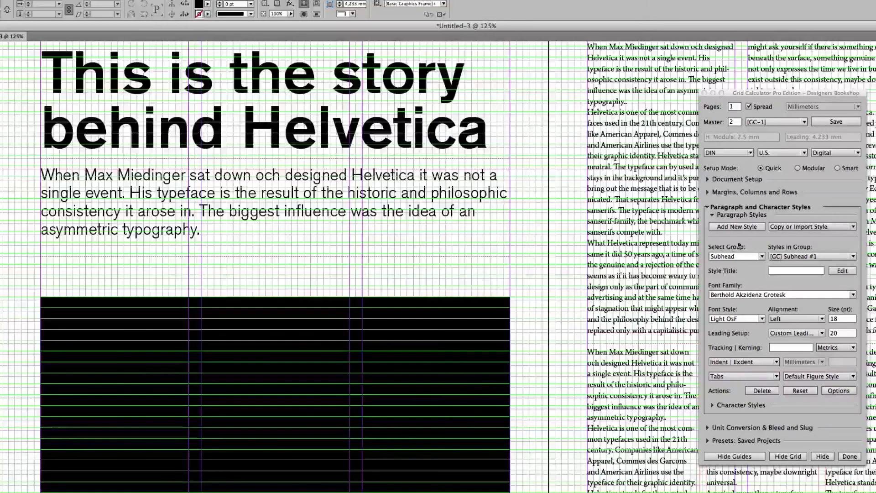
left_click(731, 194)
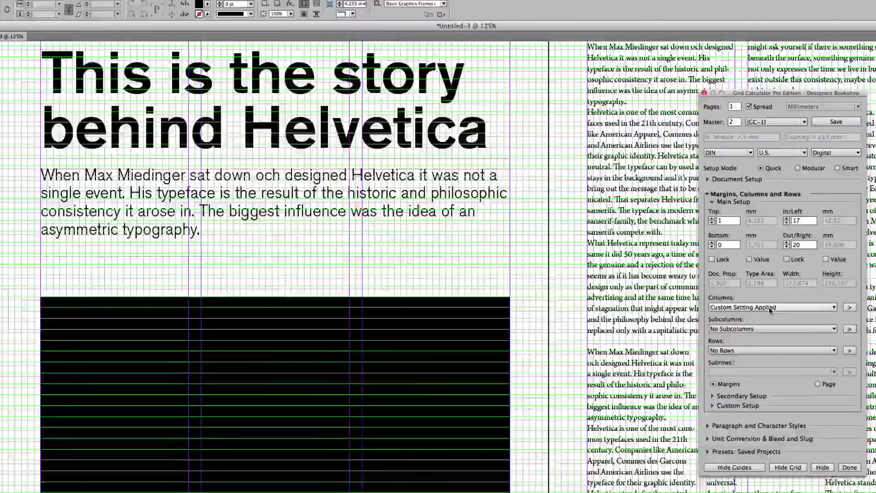
left_click(776, 224)
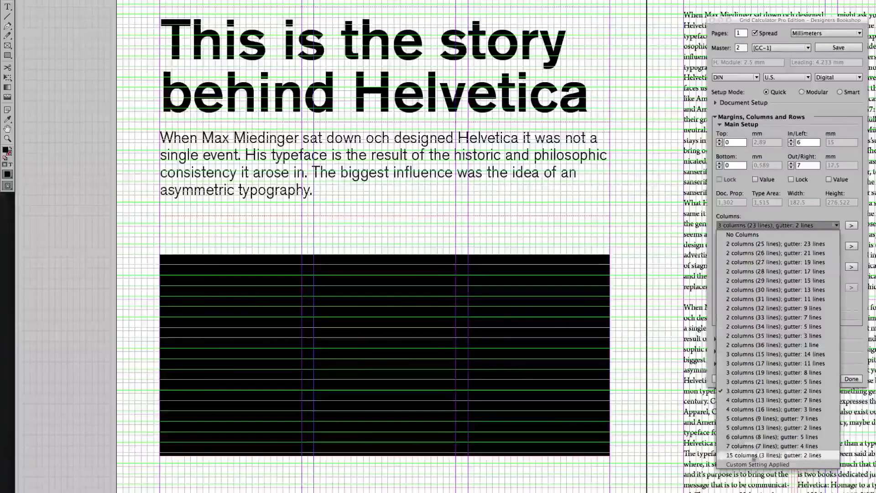
left_click(727, 214)
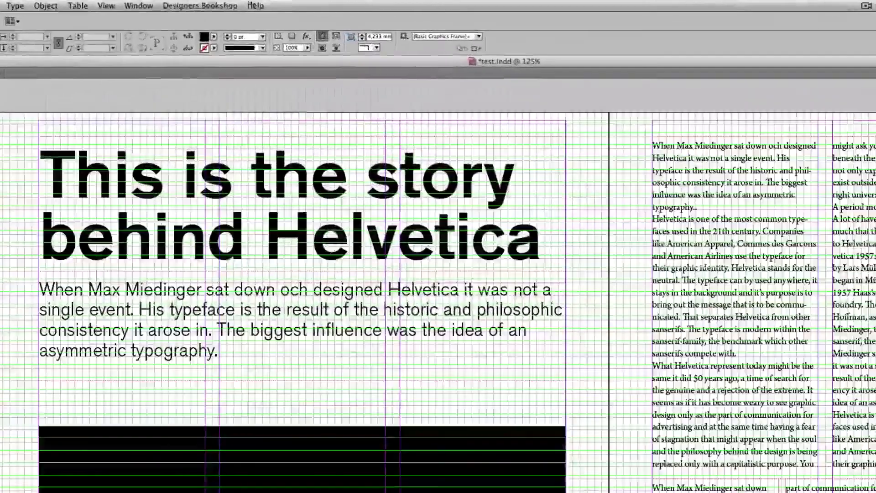
Launch Grid Calculator Pro from Designers Bookshop and choose to create a new document
left_click(240, 3)
mouse_move(252, 12)
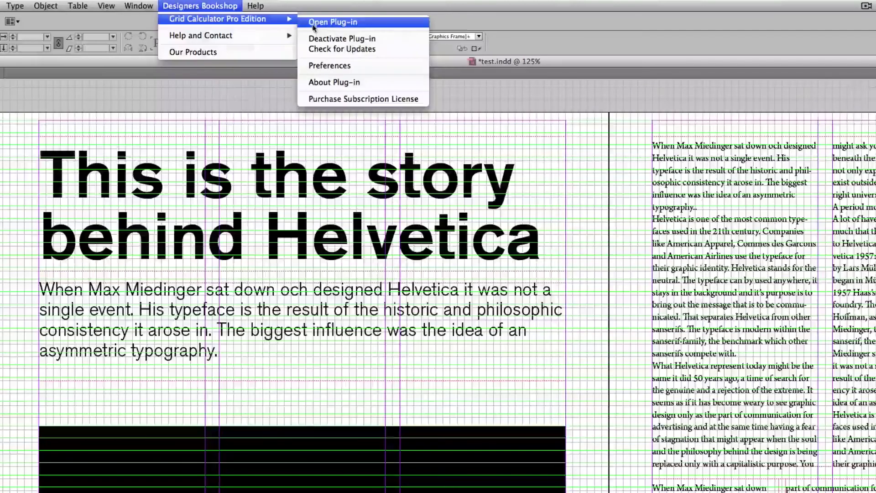
left_click(338, 22)
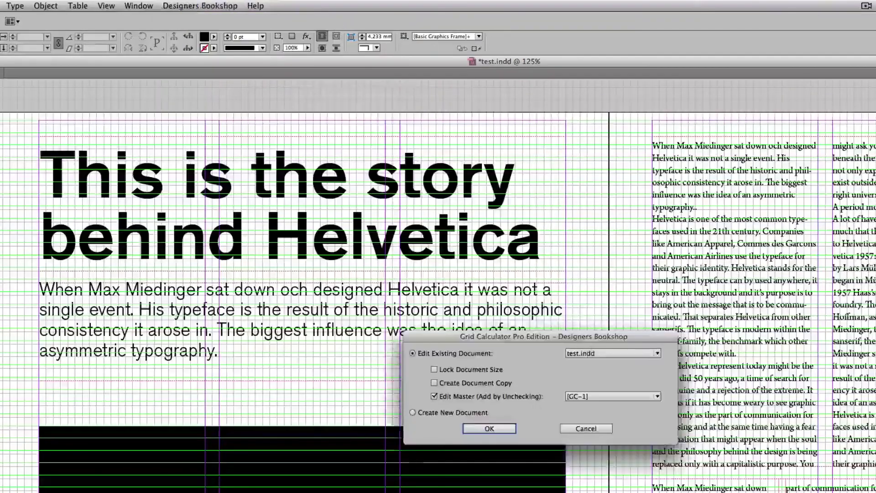
left_click(450, 413)
left_click(489, 428)
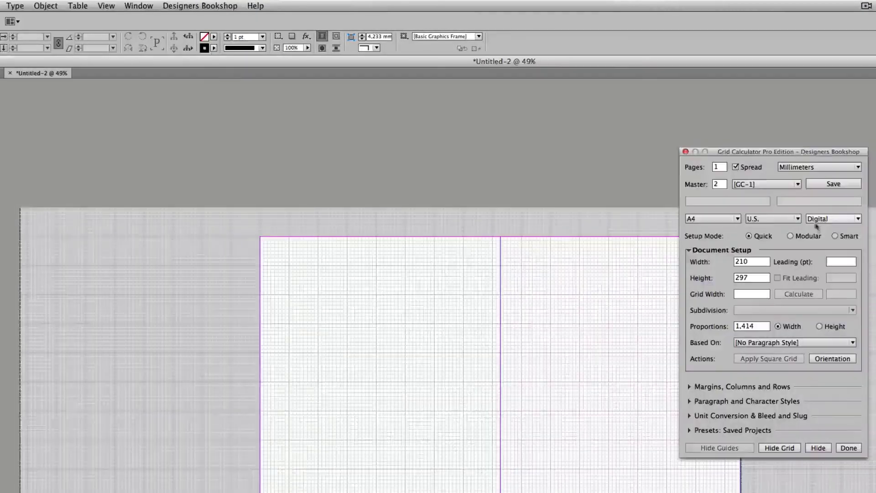
Calculate a modular grid for a 215 × 280 mm page with a 2,5 mm grid width
left_click(802, 235)
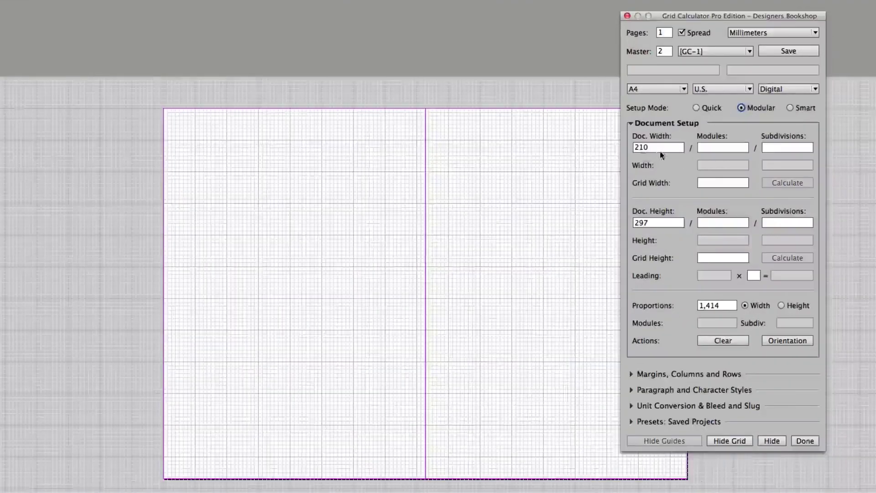
double_click(662, 147)
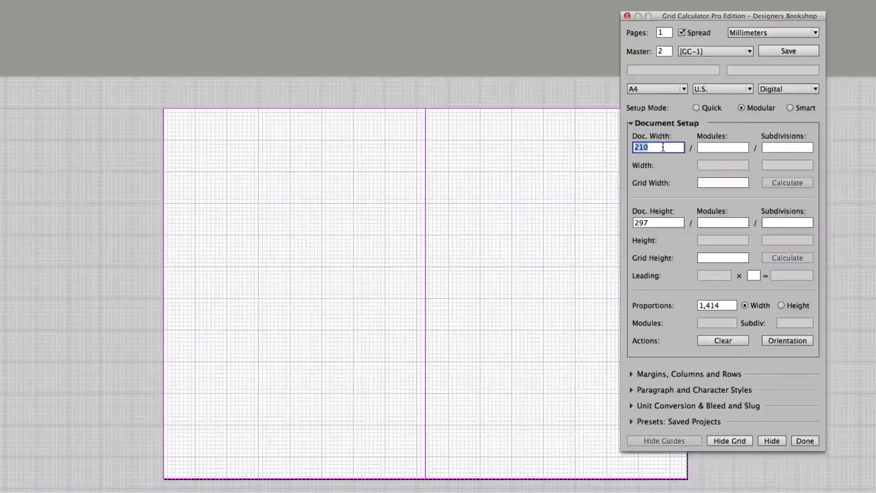
type("215")
key("Tab")
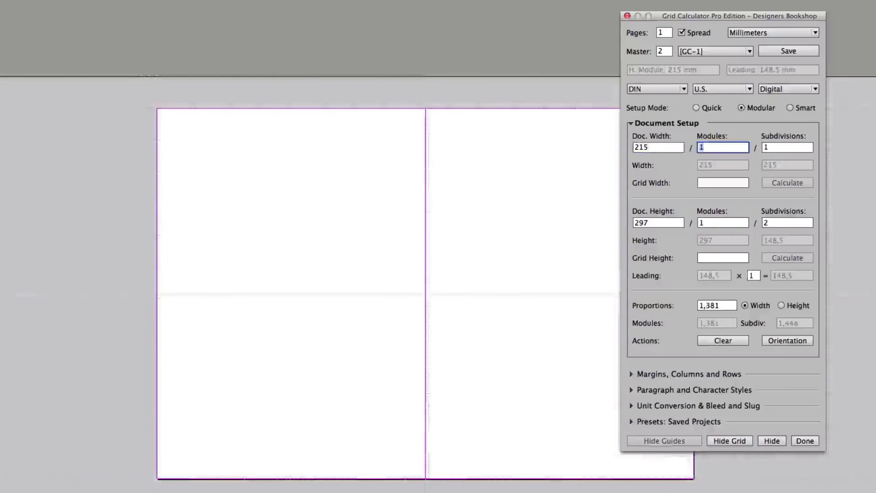
key("Tab")
type("280")
key("Tab")
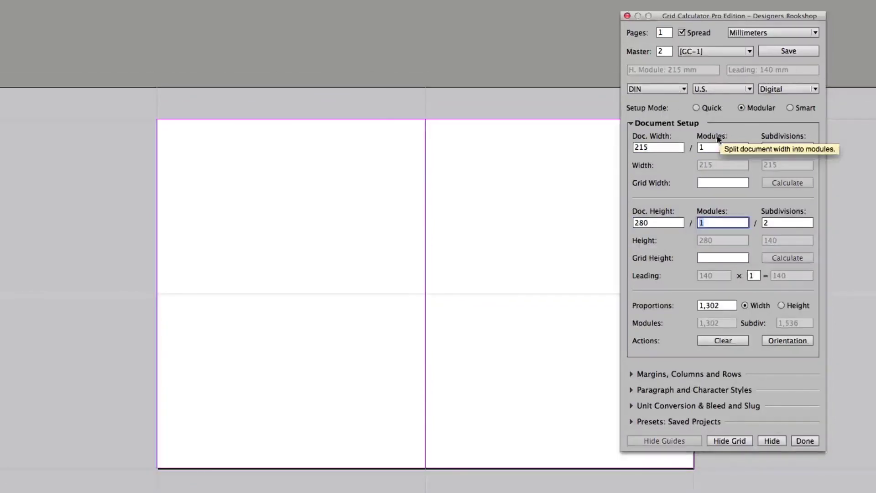
left_click(713, 184)
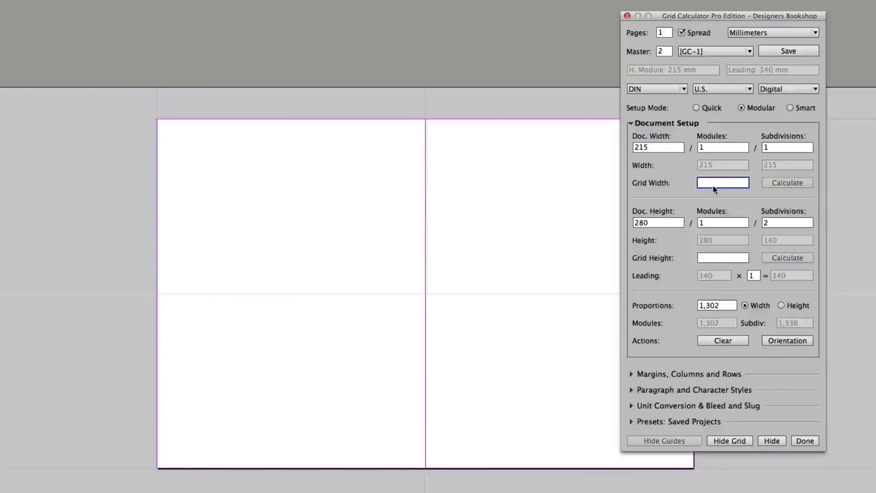
type("2,5")
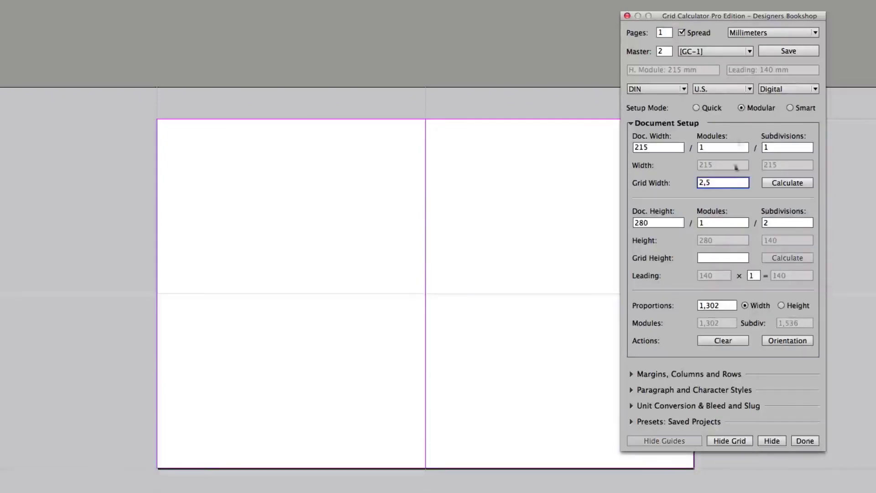
left_click(785, 183)
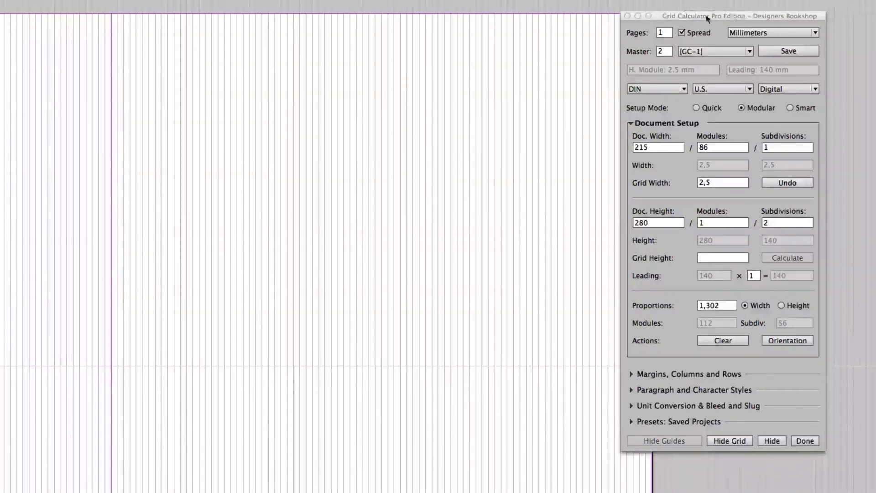
Try other grid widths, leave it at 2,5 mm, and switch the calculator to Smart setup
left_click_drag(709, 18, 751, 16)
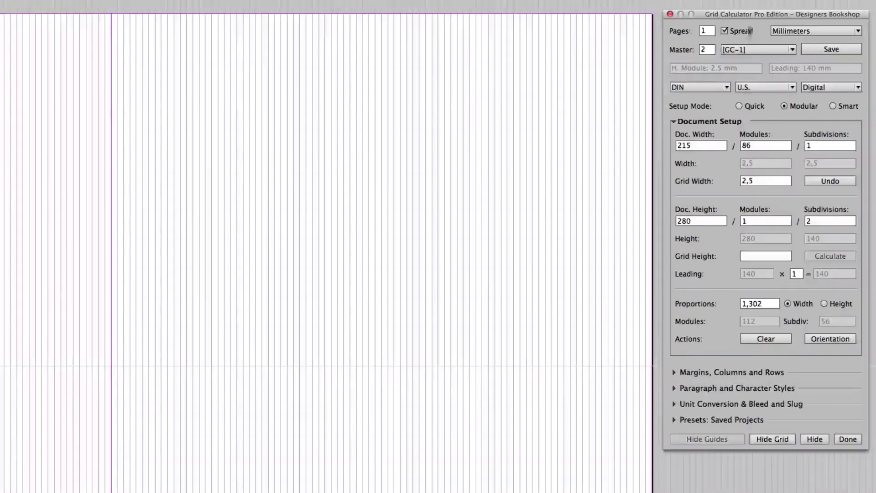
left_click(761, 181)
key("Up")
key("Up")
key("Up")
key("Down")
key("Down")
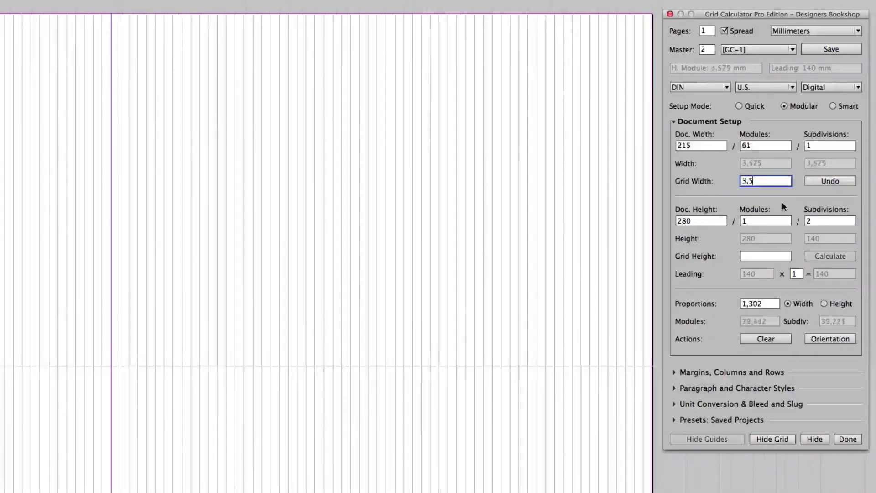
key("Down")
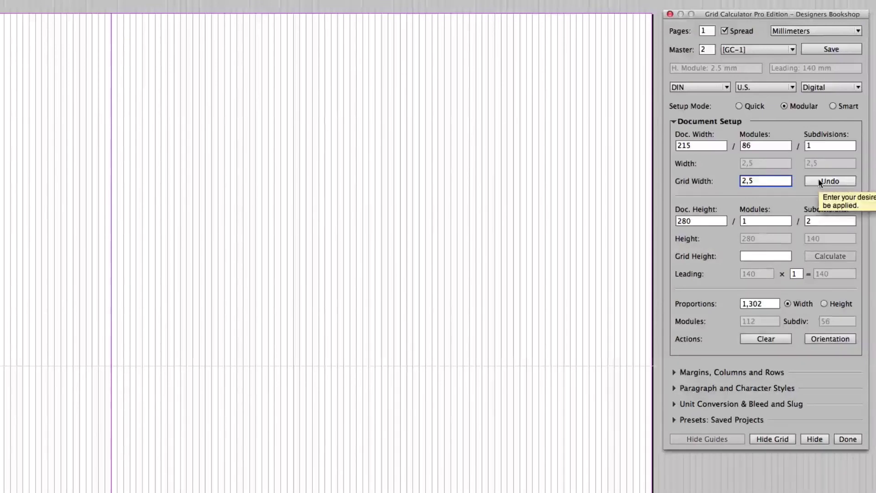
left_click(499, 167)
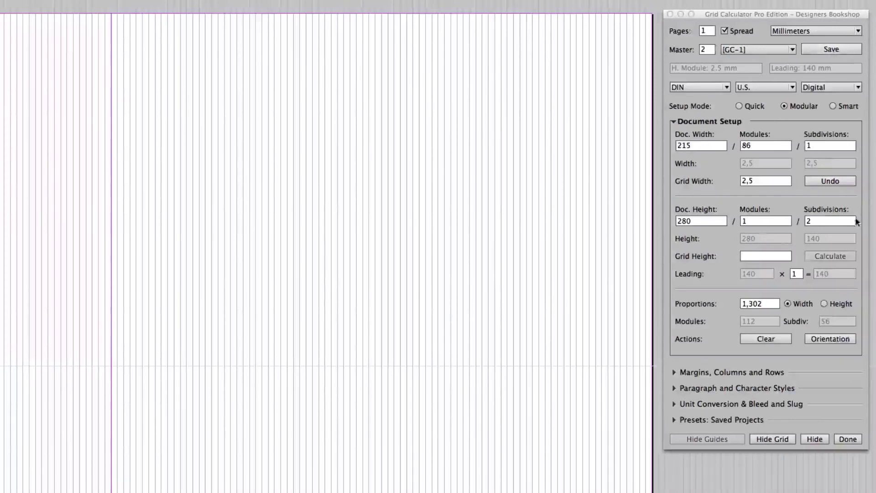
left_click(845, 105)
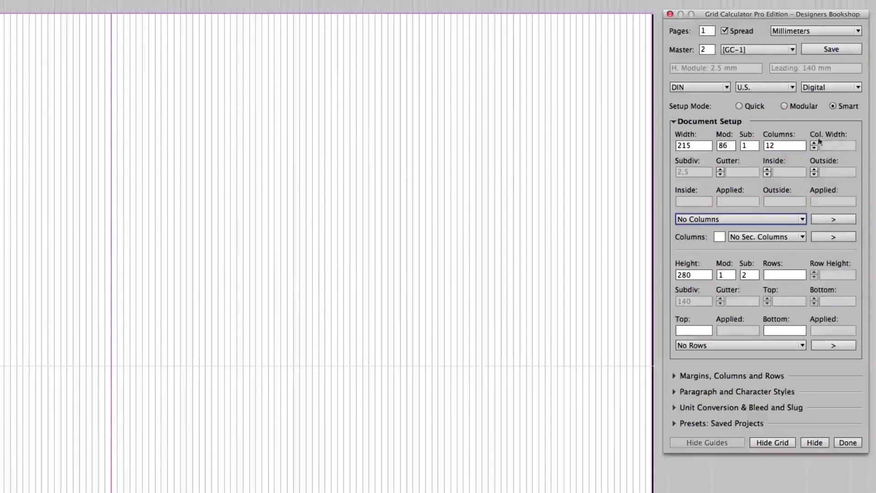
Make the 12 columns 12,5 mm wide with 2,5 mm gutters and a 12,5 mm outside margin
left_click(814, 145)
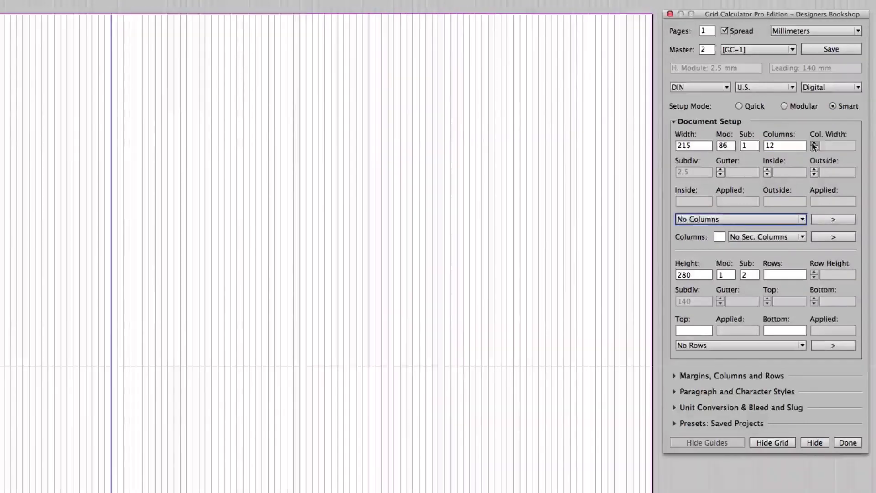
left_click(719, 170)
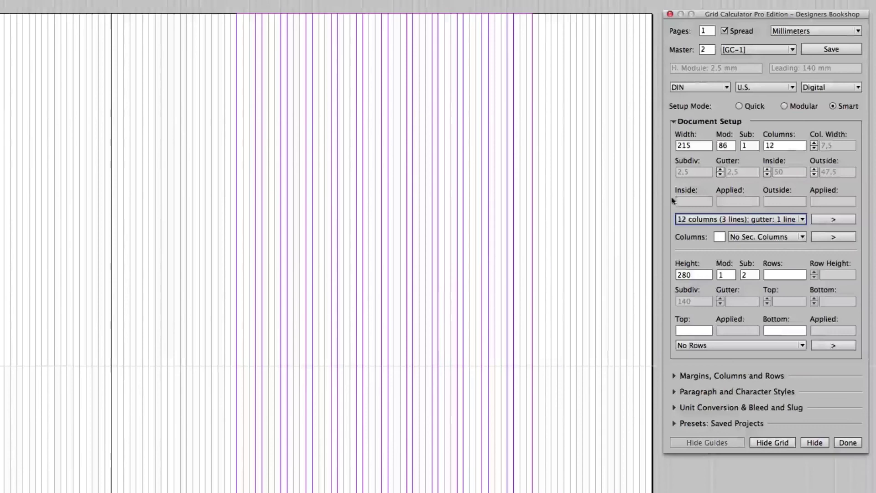
left_click(814, 143)
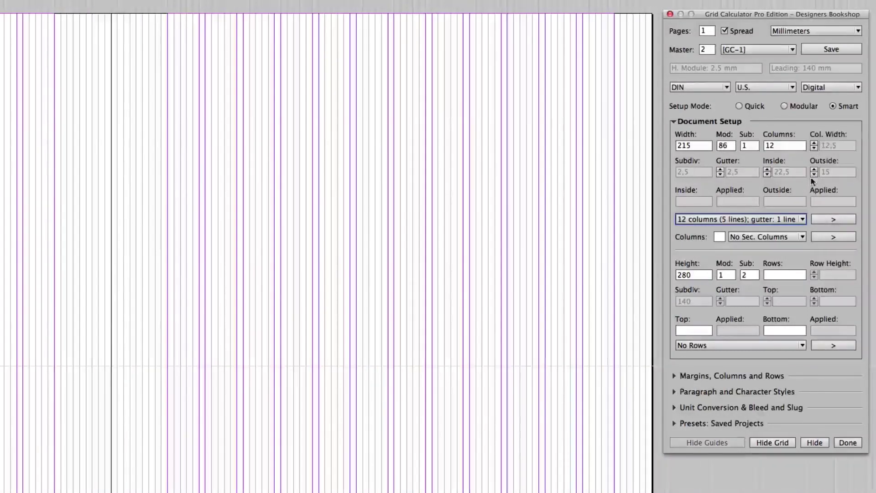
left_click(814, 174)
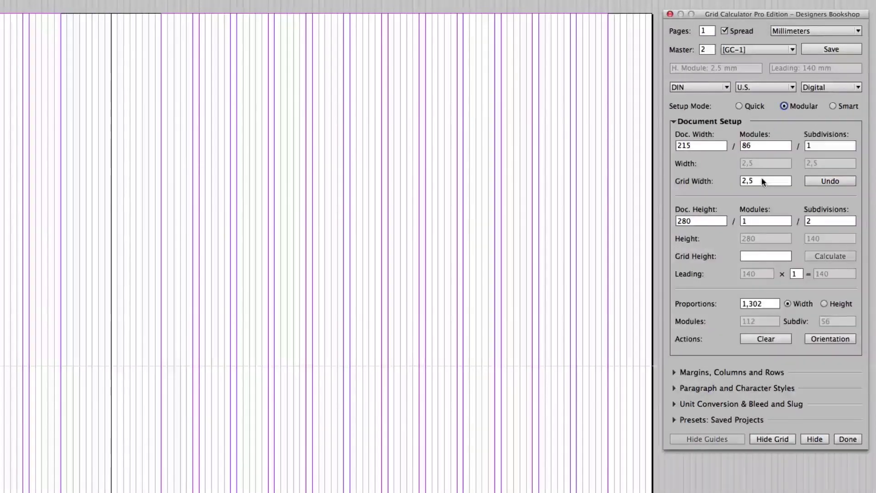
Halve the grid width to 1,25 mm by appending /2, giving 172 modules
left_click(763, 181)
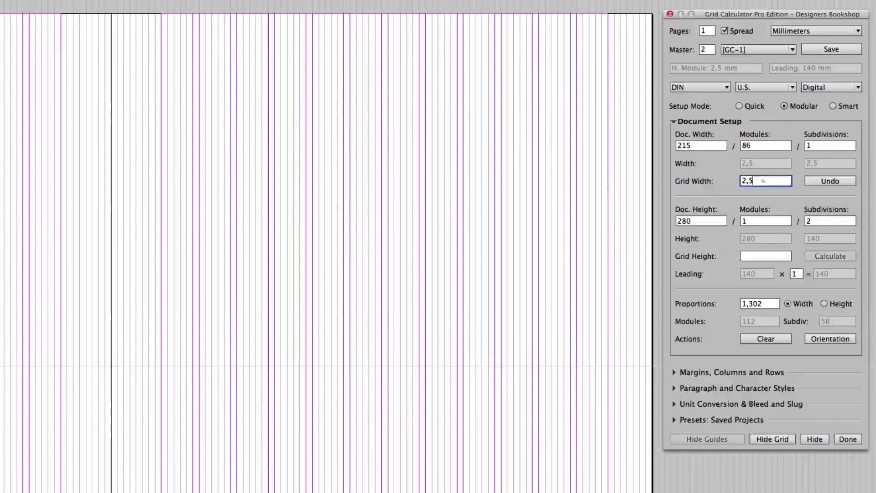
type("/2")
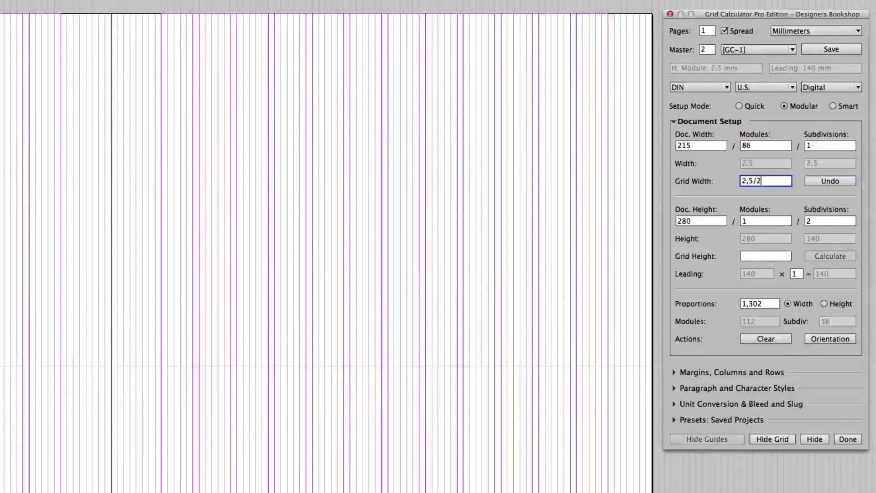
key("Tab")
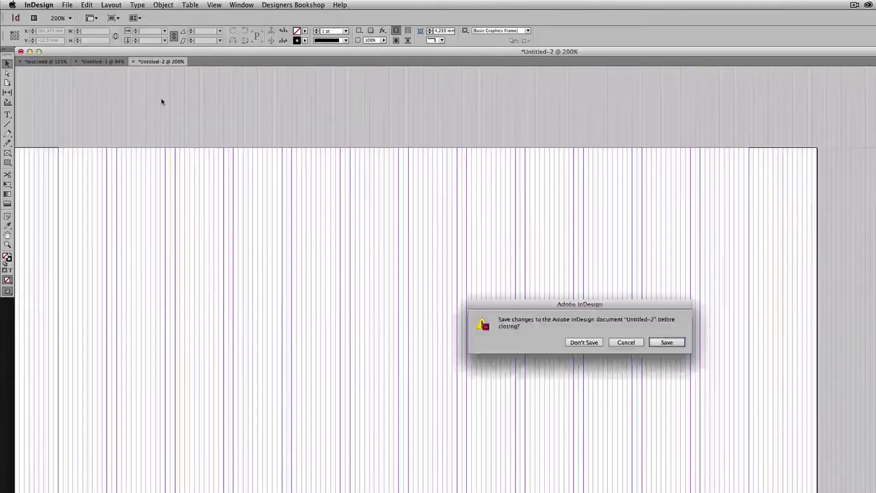
Close Untitled-2 without saving and reopen Grid Calculator Pro to edit test.indd's grid
key("super+d")
left_click(277, 6)
mouse_move(319, 16)
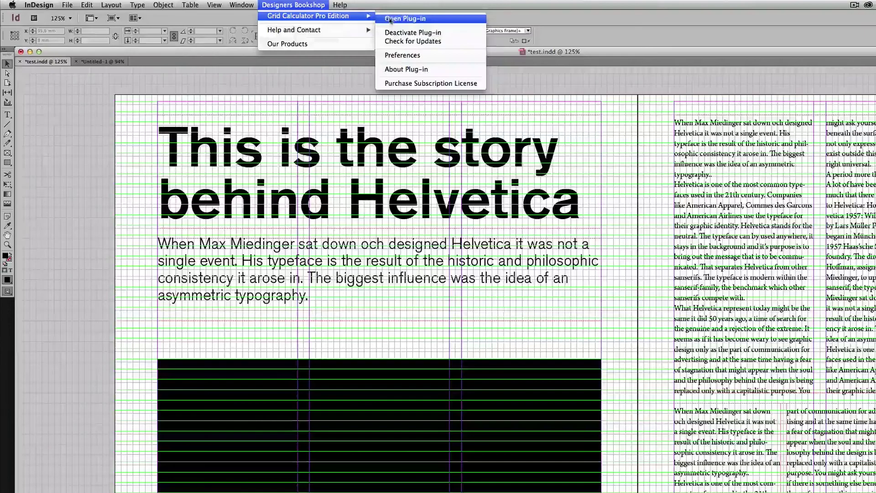
left_click(459, 16)
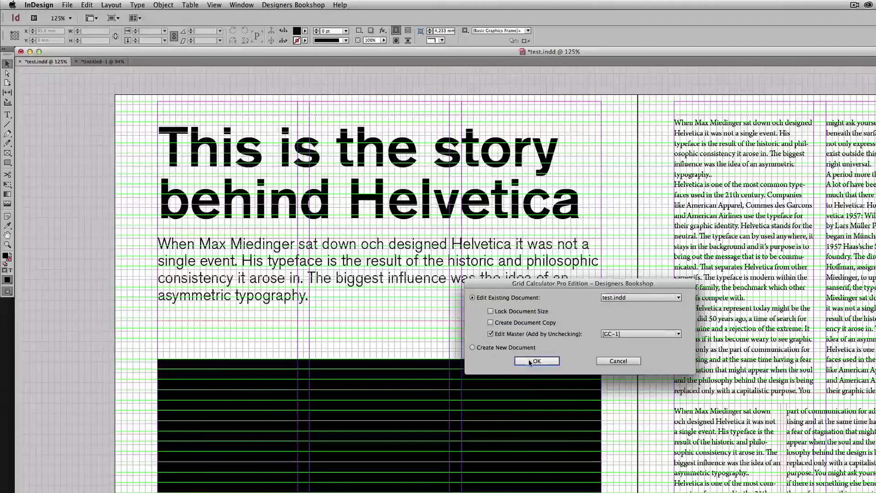
left_click(531, 361)
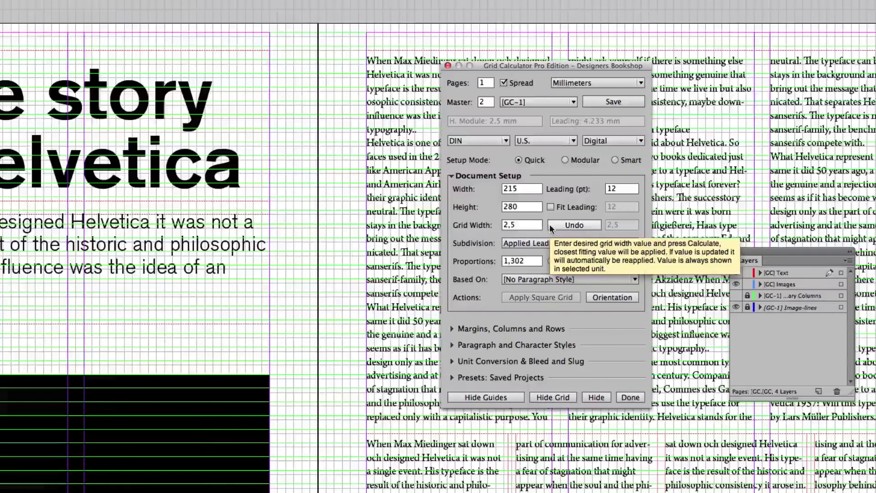
Set test.indd's grid width to 1,25 mm
double_click(524, 225)
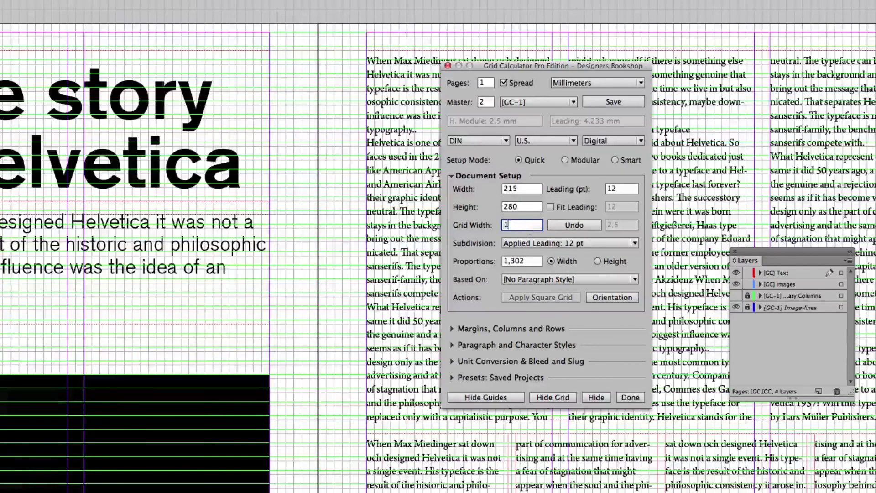
type(",25")
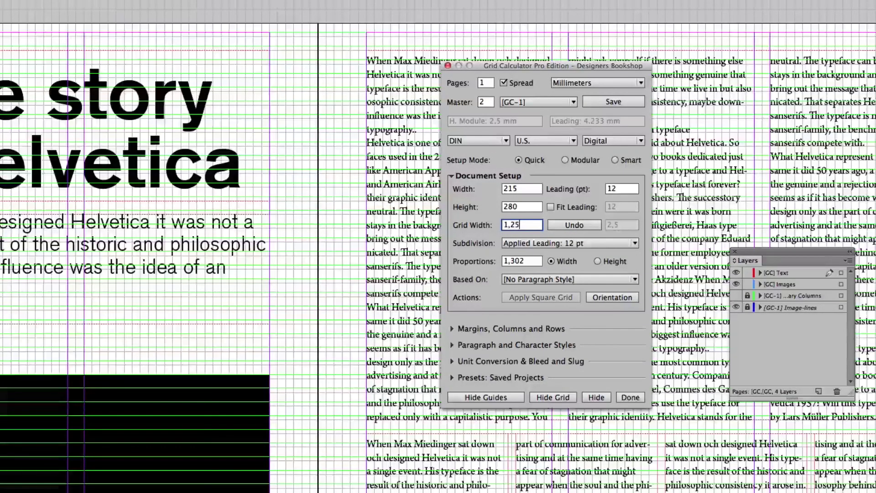
key("Tab")
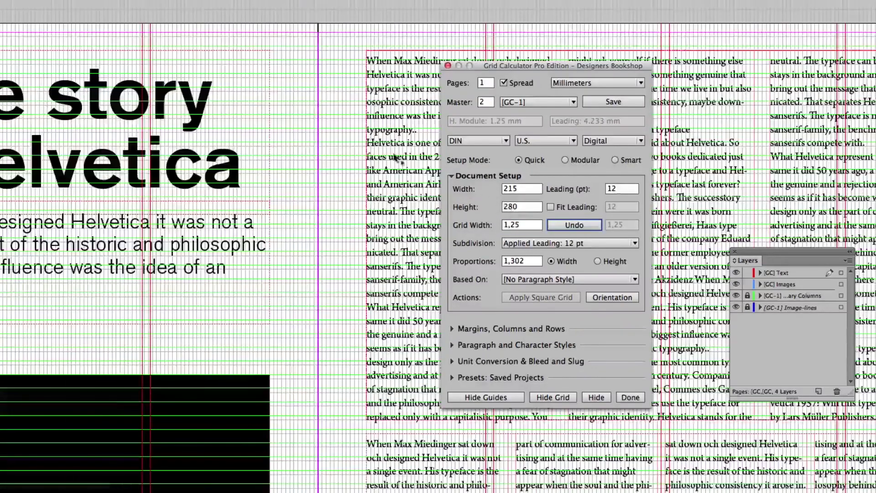
Remove the 4 secondary columns from the Custom Setup column settings
left_click(486, 329)
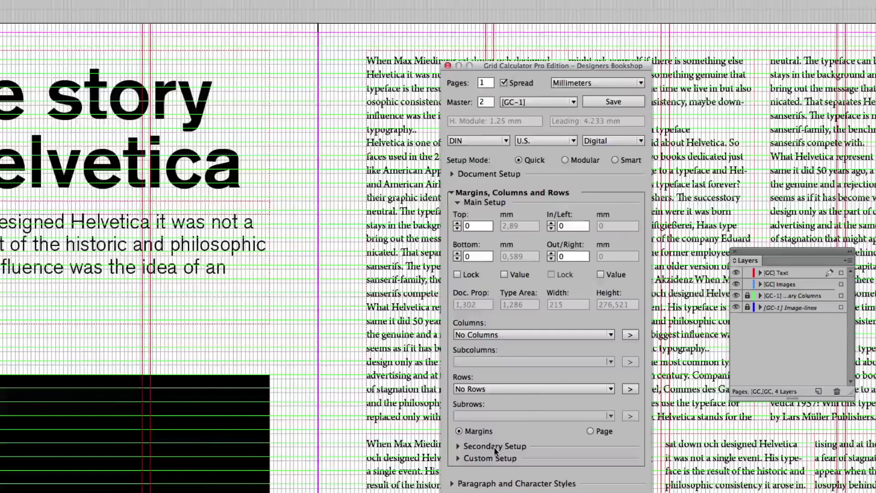
left_click(488, 459)
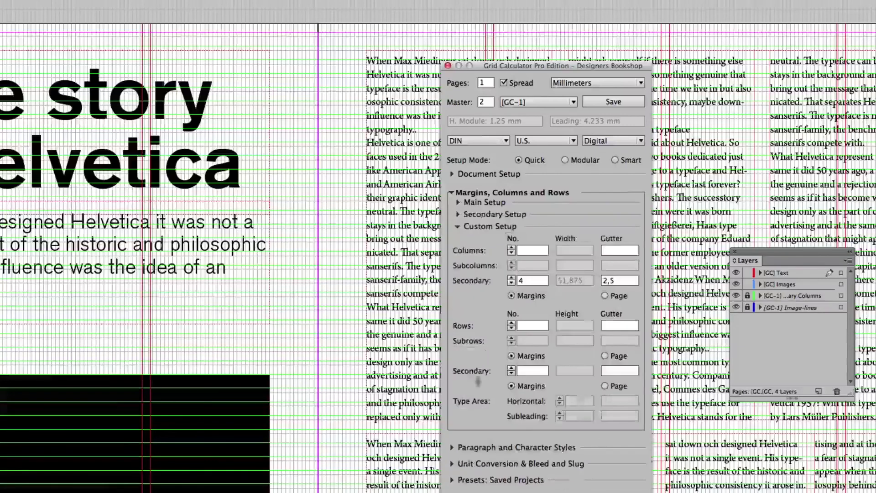
left_click(530, 282)
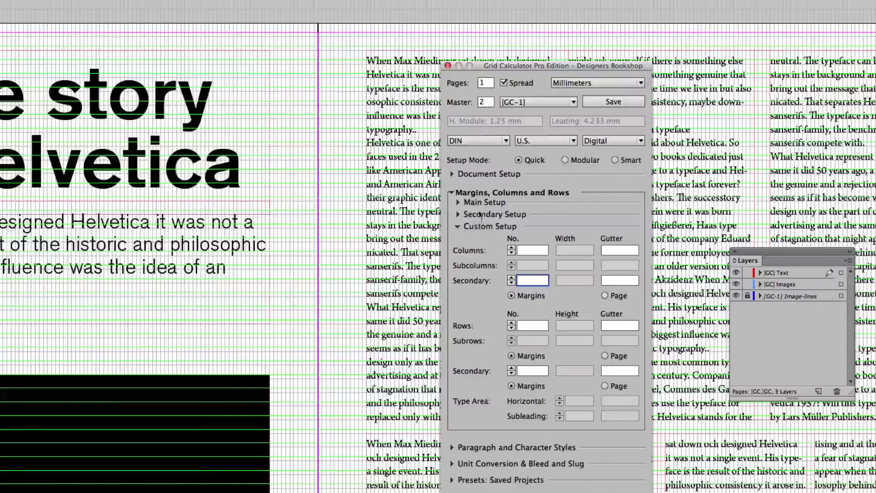
left_click(475, 203)
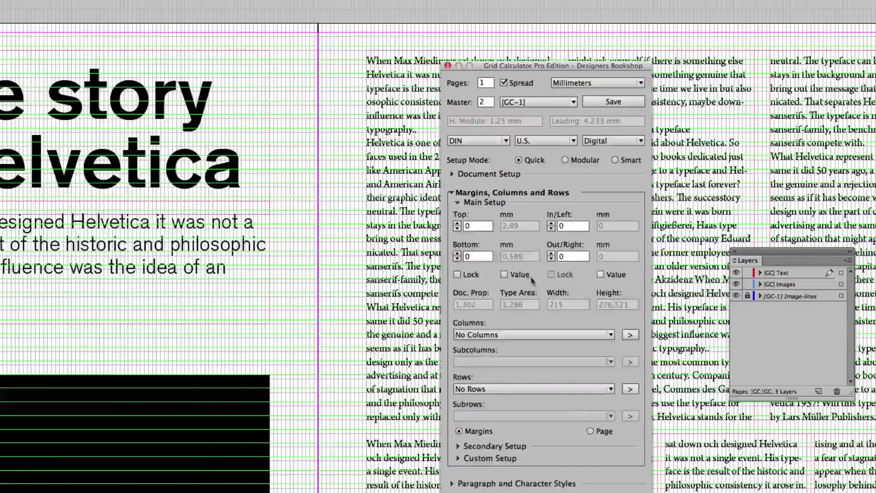
Raise the inside margin to 14 mm
left_click(552, 225)
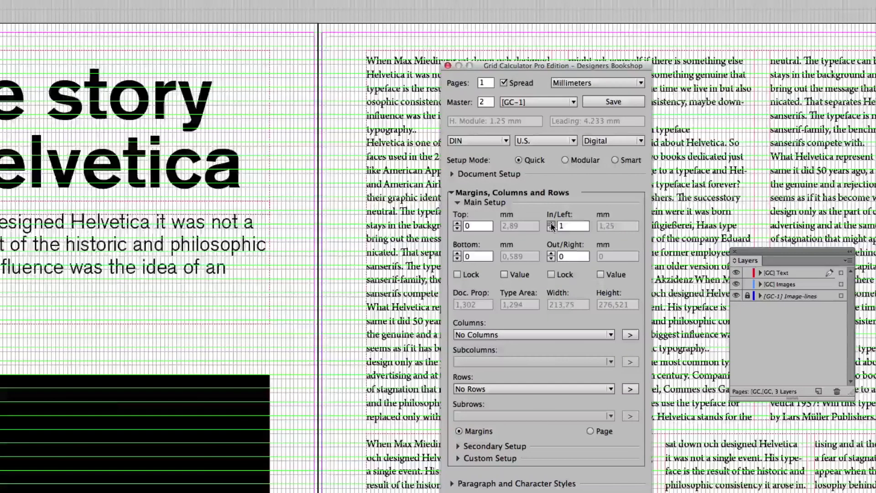
left_click(552, 224)
left_click(551, 224)
left_click(552, 224)
left_click(551, 224)
left_click(552, 224)
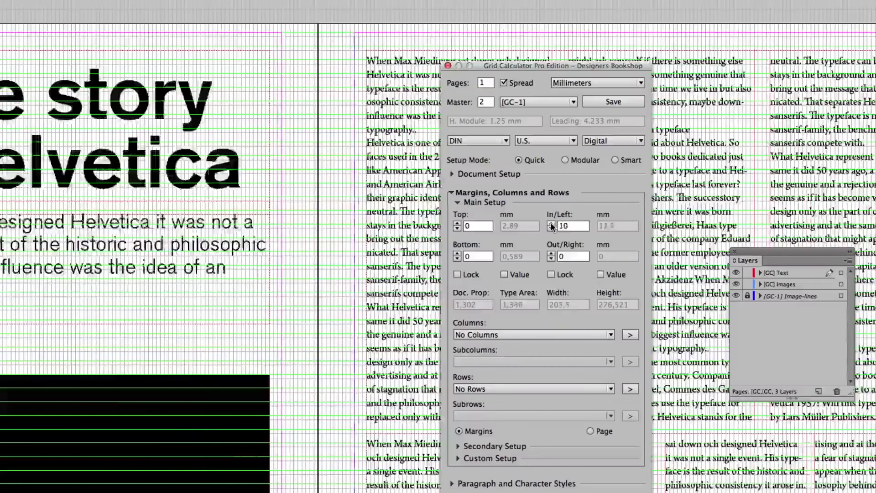
left_click(552, 224)
left_click(552, 224)
left_click(551, 224)
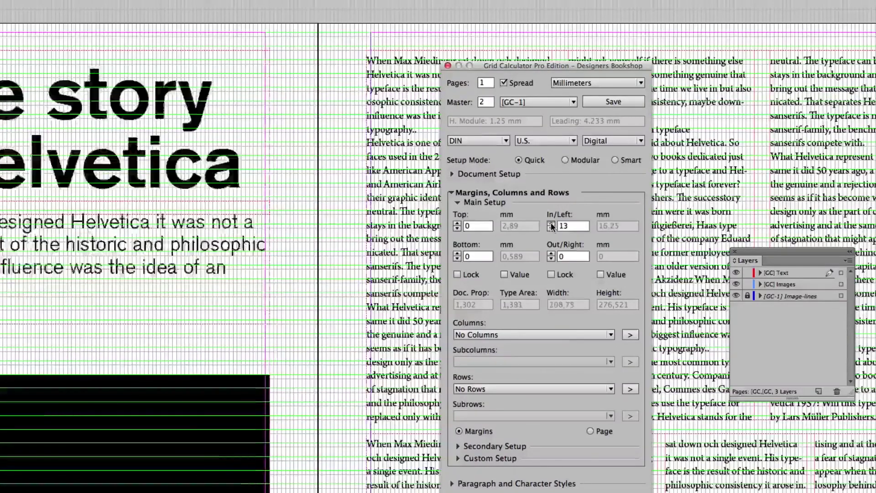
left_click(552, 224)
left_click(551, 224)
left_click(551, 224)
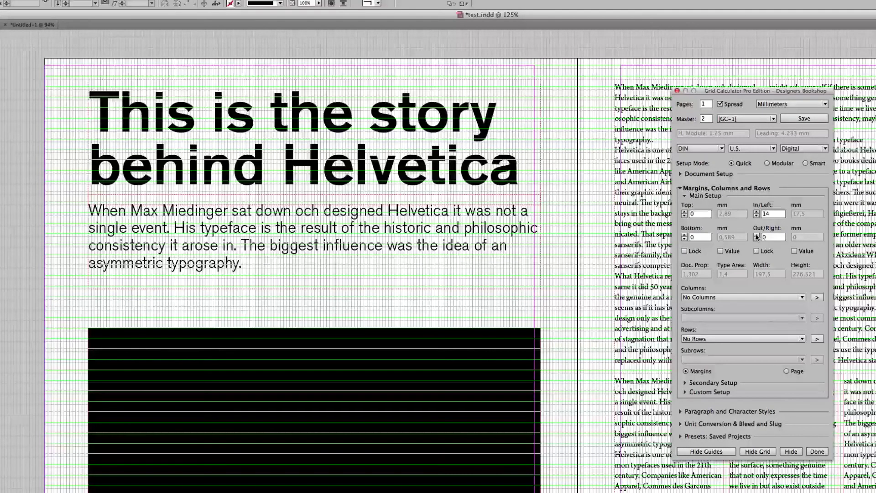
Set the outside margin to 16 mm and choose the 12-column preset
left_click(756, 235)
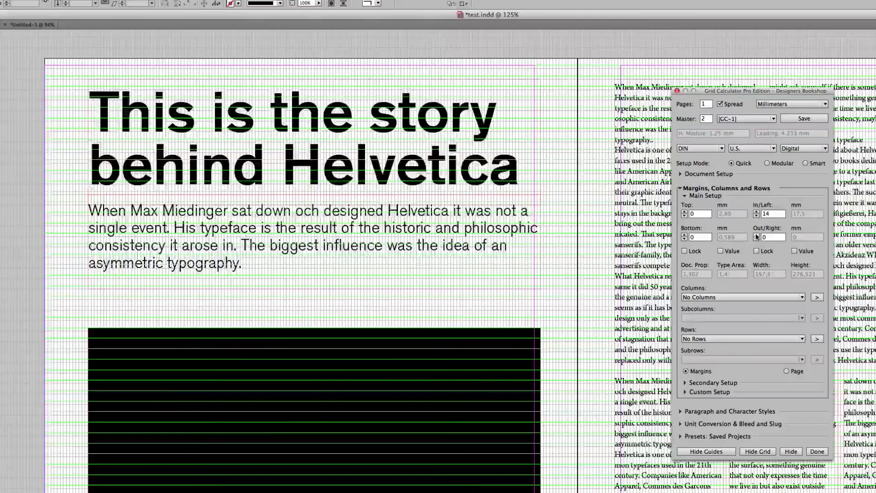
left_click(756, 235)
left_click(756, 234)
left_click(756, 234)
left_click(756, 235)
left_click(757, 235)
left_click(756, 235)
left_click(756, 234)
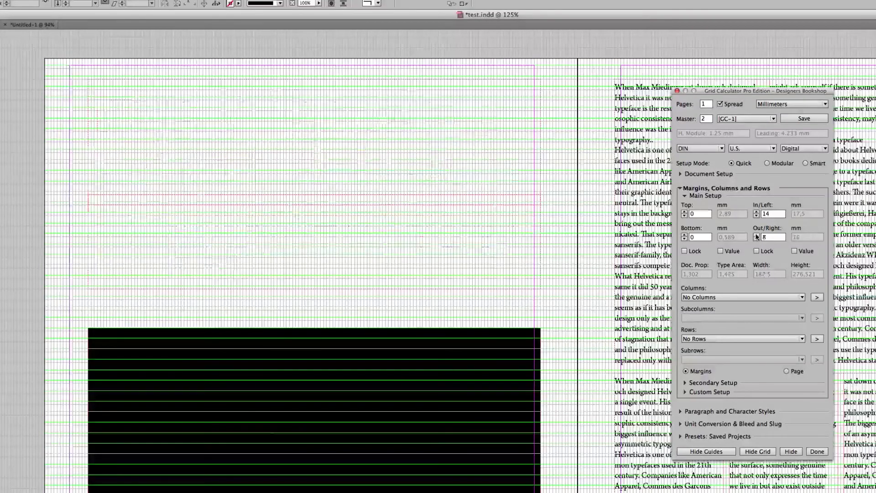
left_click(757, 234)
left_click(757, 234)
left_click(756, 235)
left_click(756, 234)
left_click(757, 235)
left_click(756, 235)
left_click(756, 234)
left_click(756, 234)
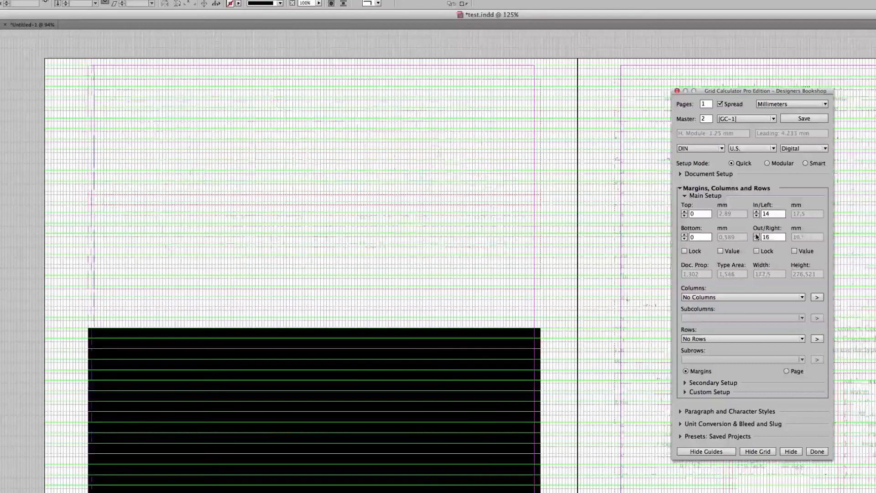
left_click(757, 234)
left_click(756, 234)
left_click(756, 238)
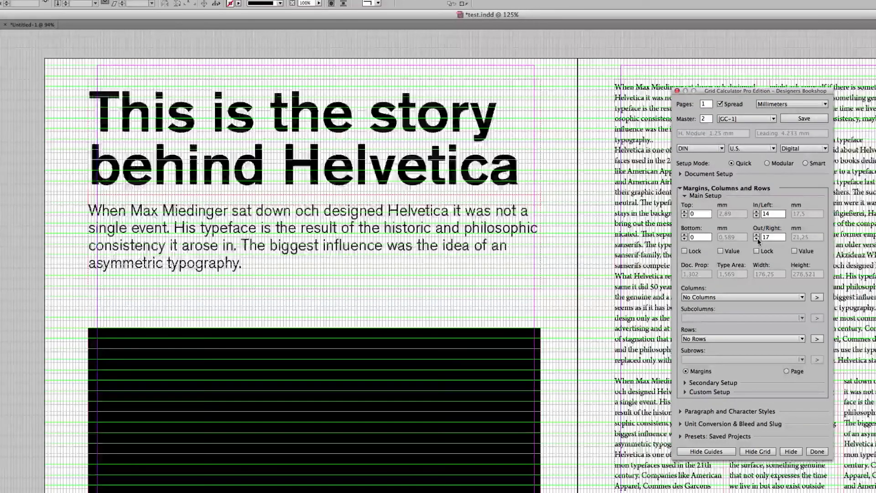
left_click(756, 238)
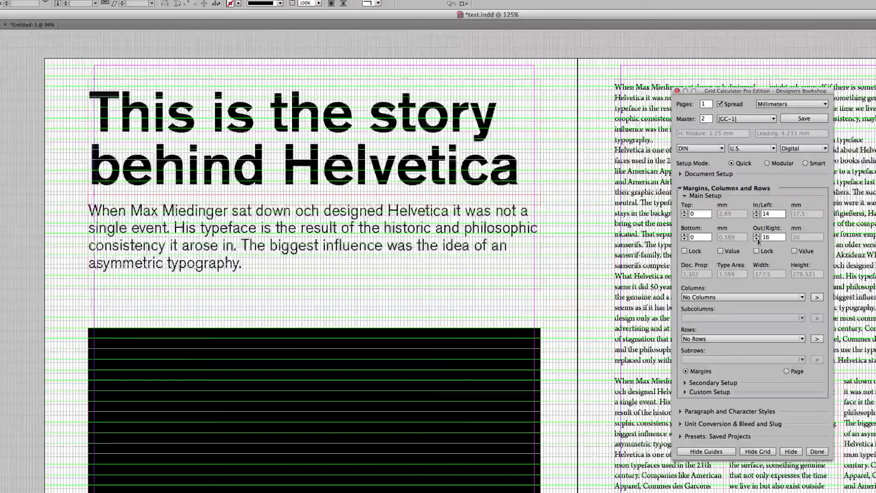
left_click(728, 299)
scroll(712, 256, "down", 5)
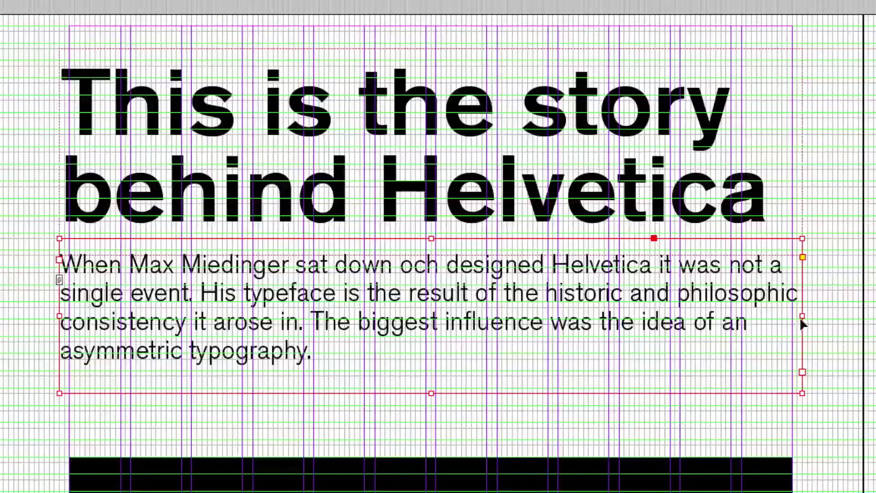
Align the left and right edges of the intro and headline frames to the column guides
left_click_drag(802, 314, 793, 315)
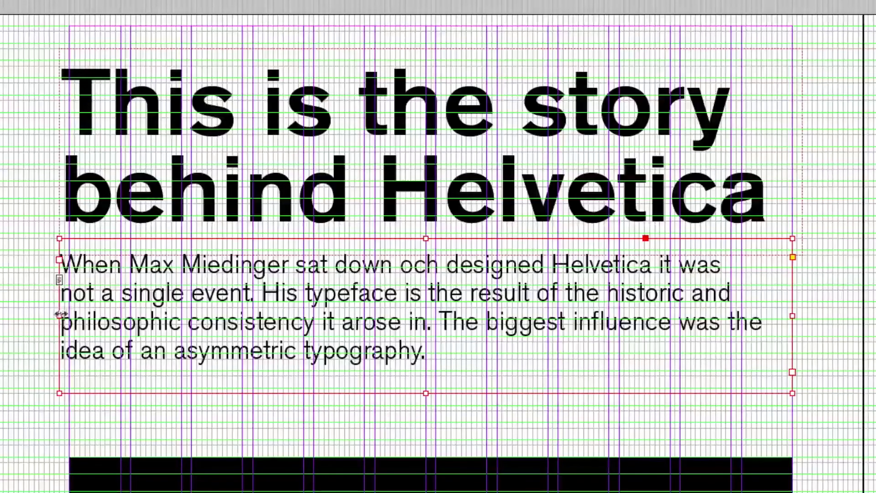
left_click_drag(59, 315, 70, 315)
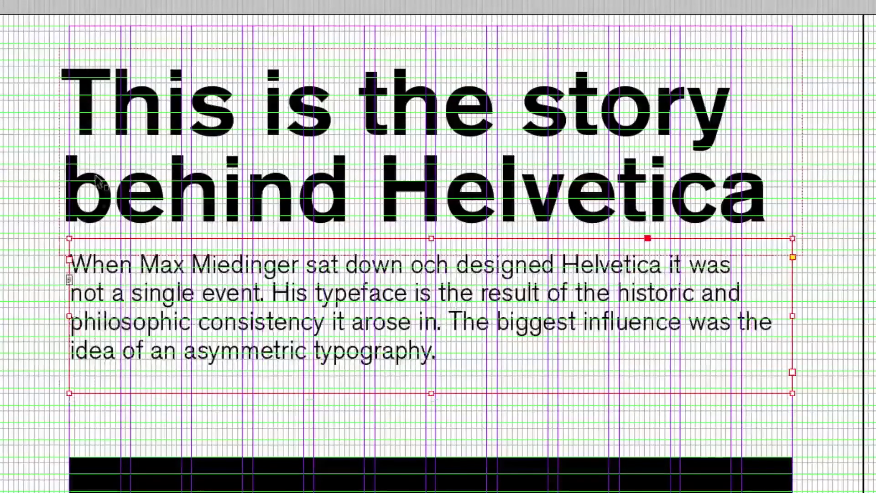
left_click(66, 162)
left_click_drag(60, 152, 69, 152)
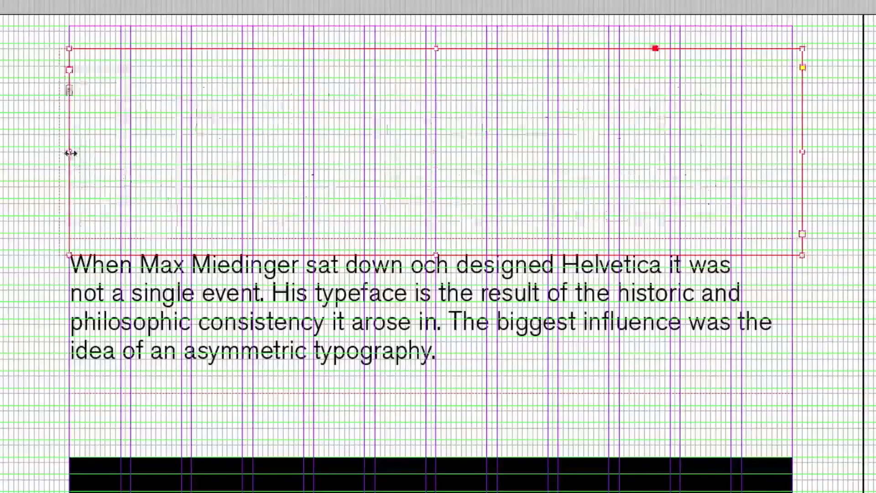
left_click_drag(803, 150, 792, 151)
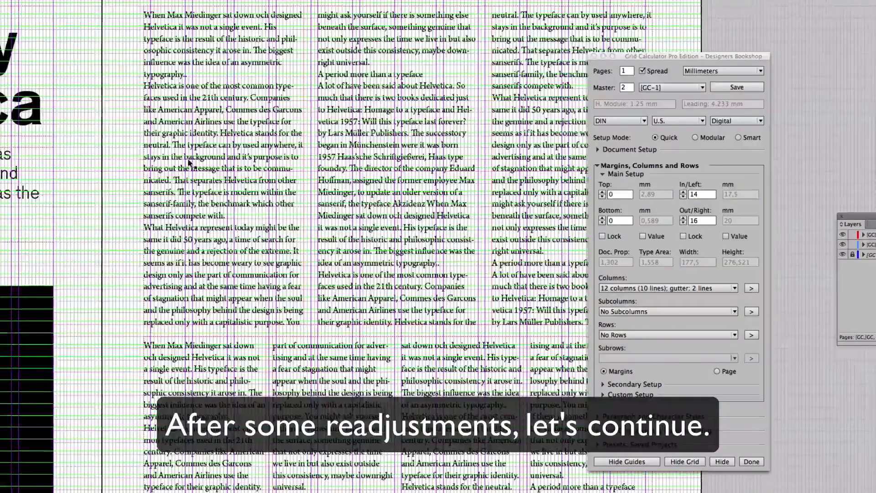
Select the multi-column body text frame and zoom in on its columns
left_click(164, 186)
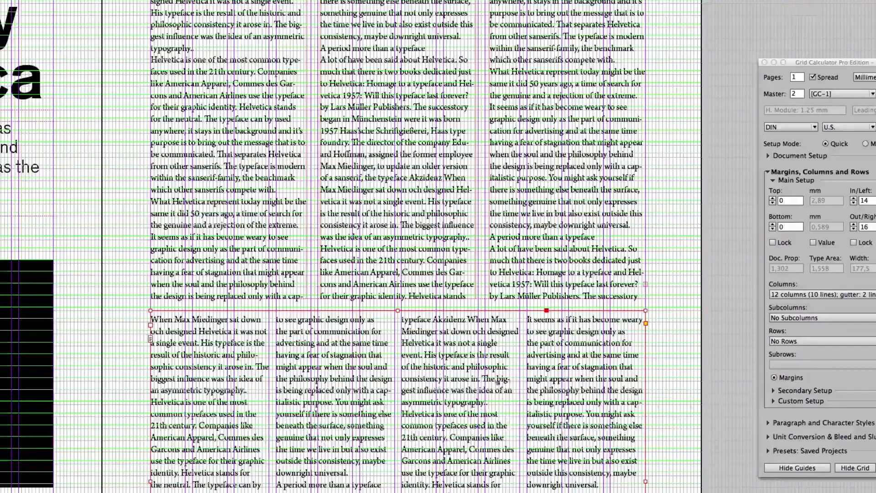
left_click(409, 336)
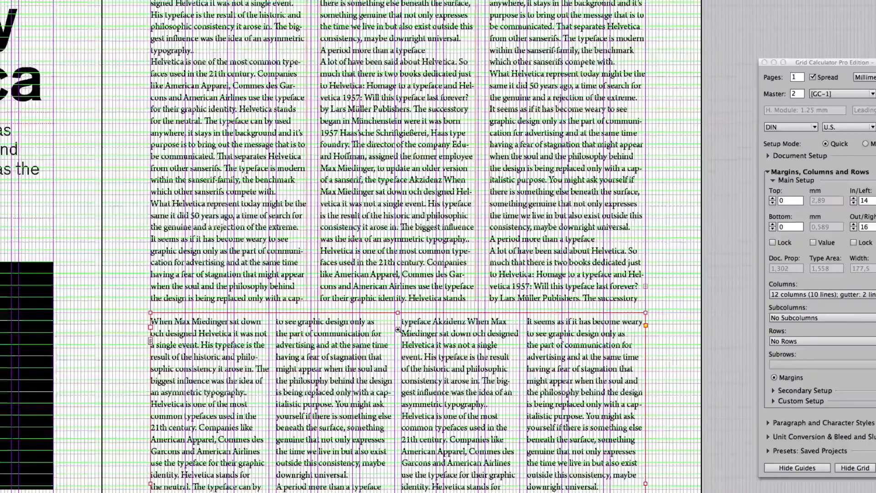
left_click(413, 339)
left_click(413, 338)
left_click_drag(358, 311, 394, 306)
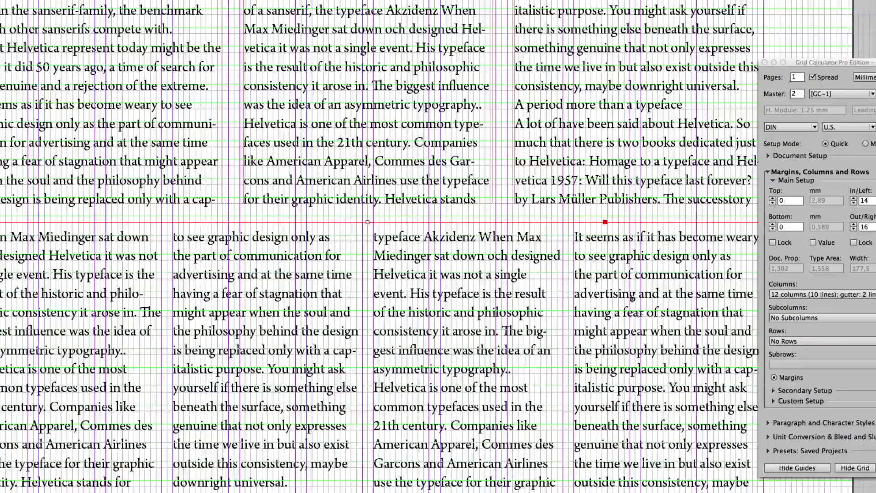
scroll(586, 305, "up", 10)
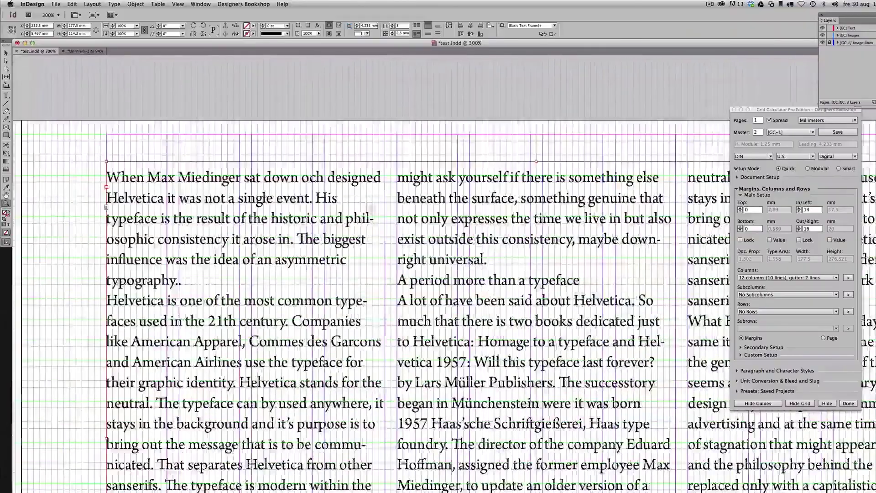
scroll(352, 213, "right", 4)
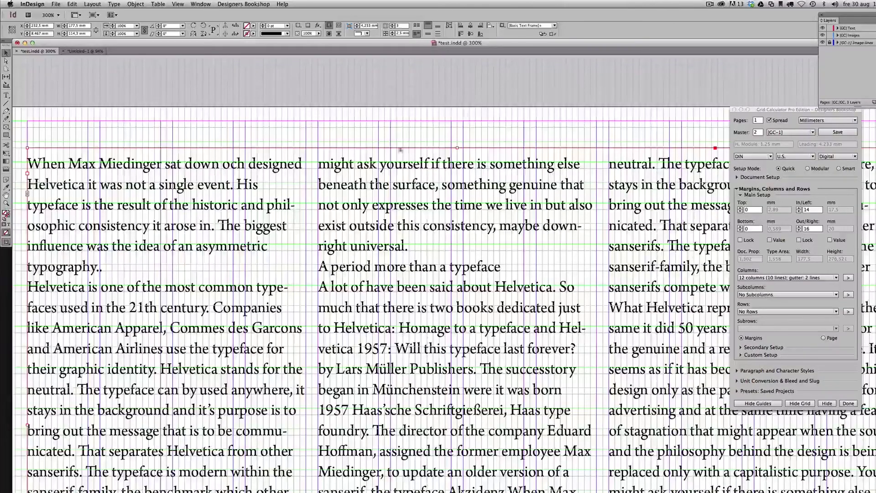
Give the upper body text frame 3 columns with a 5 mm gutter
key("super+b")
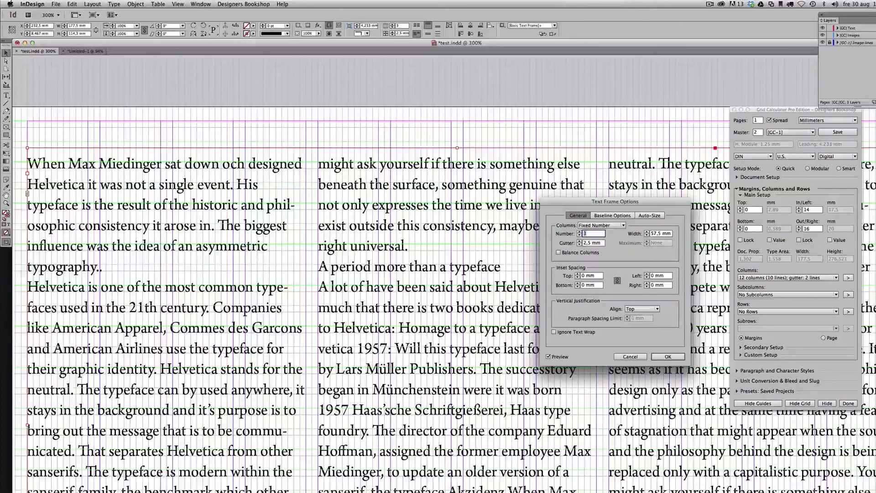
left_click_drag(577, 205, 532, 226)
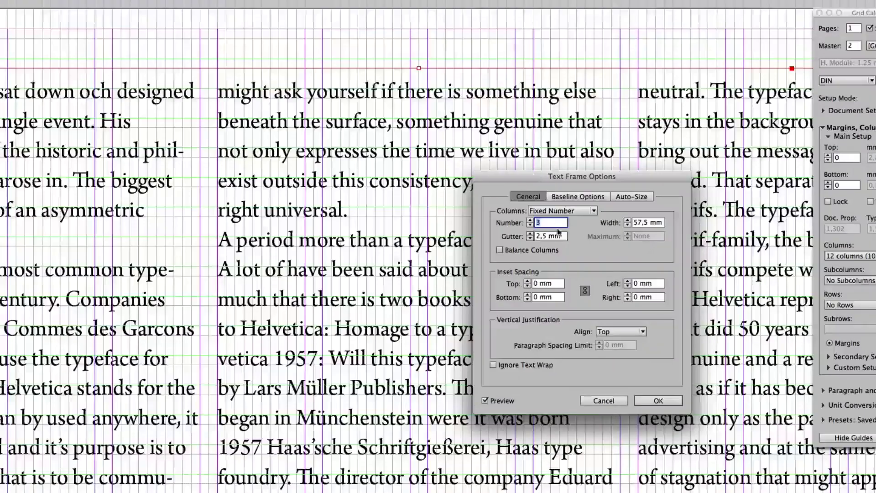
key("Tab")
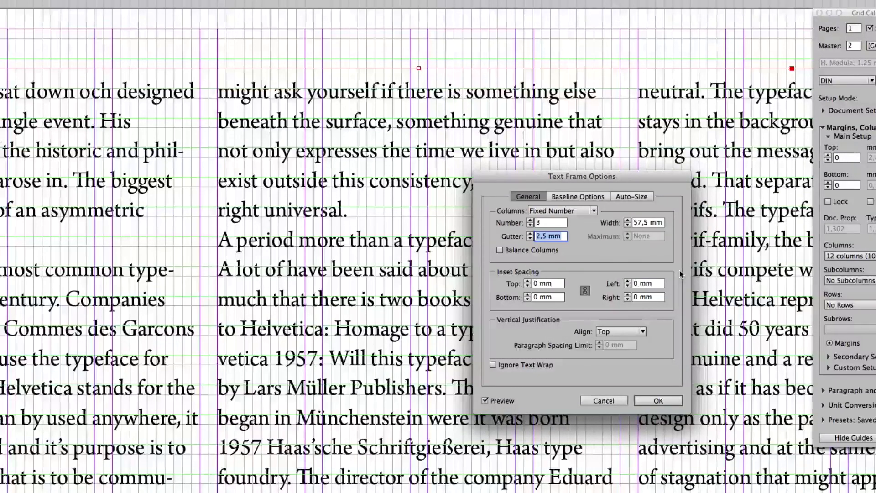
type("5")
key("Tab")
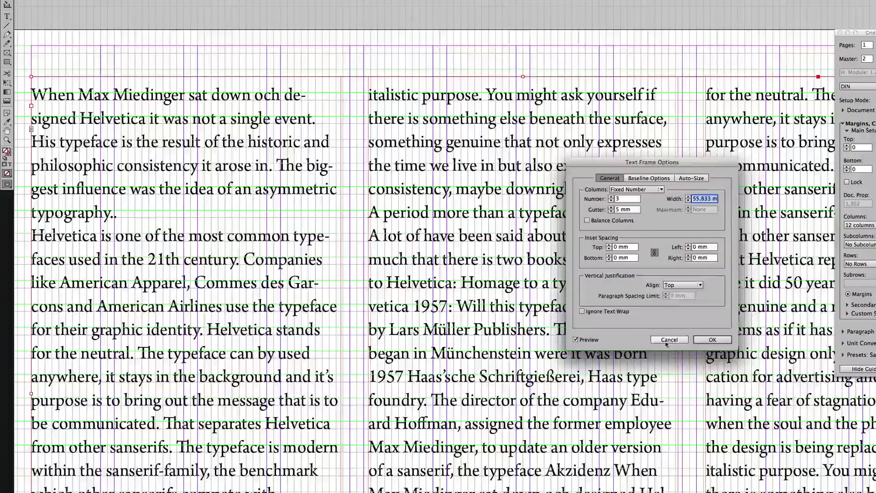
key("Return")
key("super+minus")
key("super+minus")
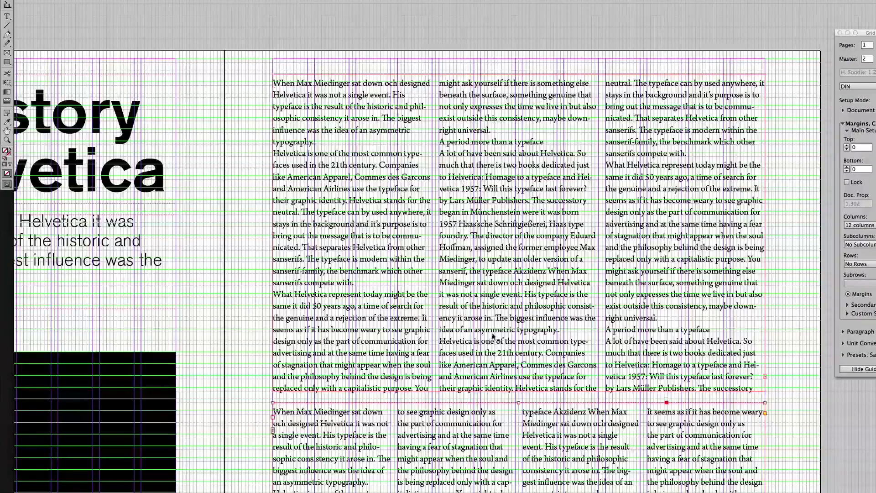
Select both body text frames, then create a new Grid Calculator Pro document
left_click(268, 56)
left_click_drag(268, 57, 388, 438)
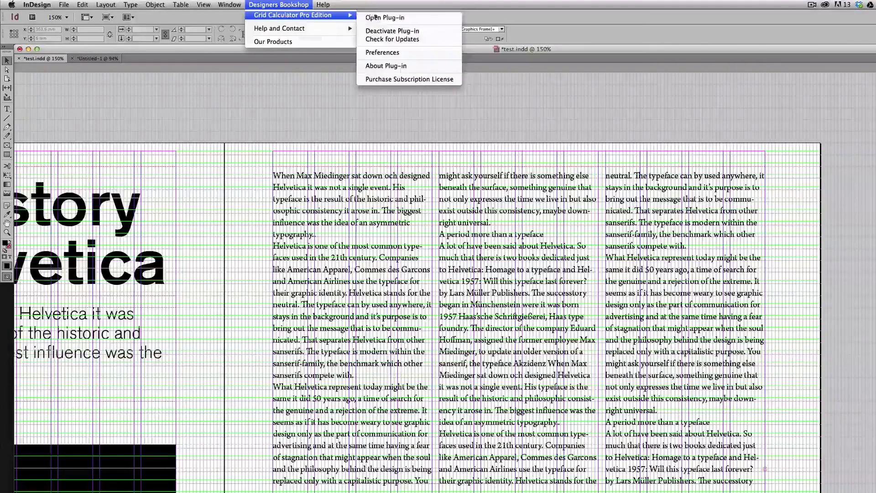
left_click(410, 15)
left_click(502, 331)
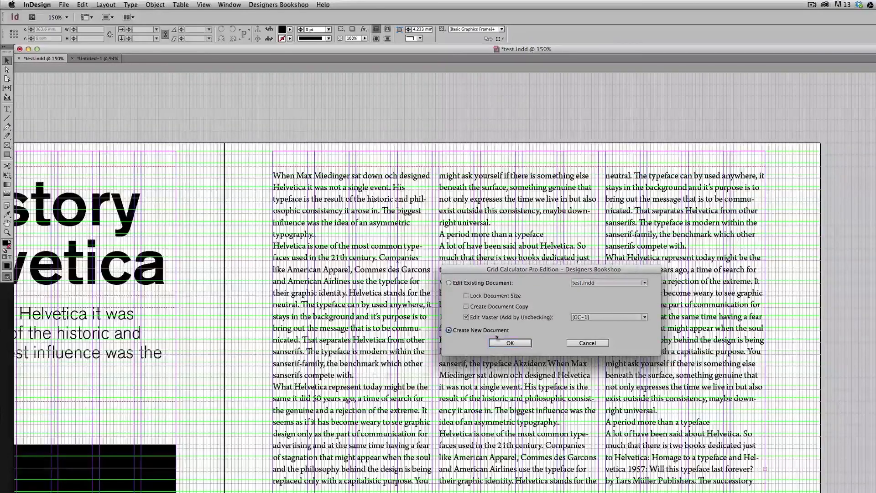
left_click(506, 342)
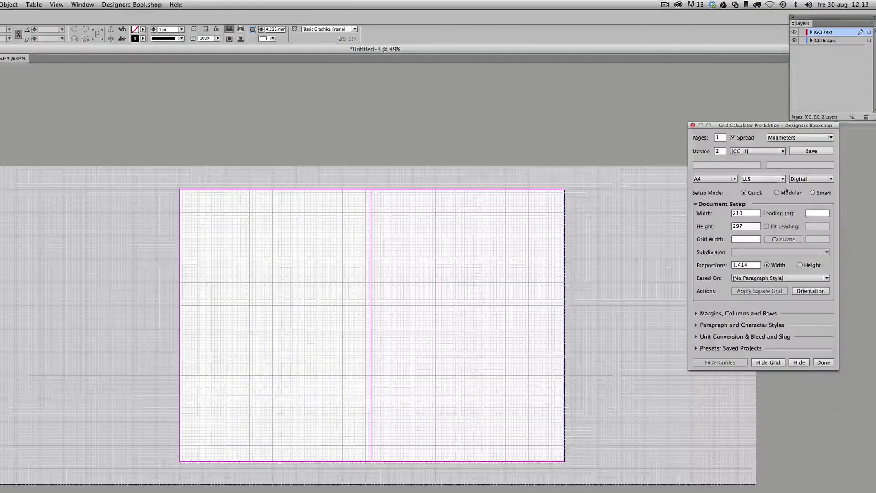
Calculate a Modular grid for a 215 × 280 mm page with 1,25 mm grid width, then inspect it
left_click(777, 193)
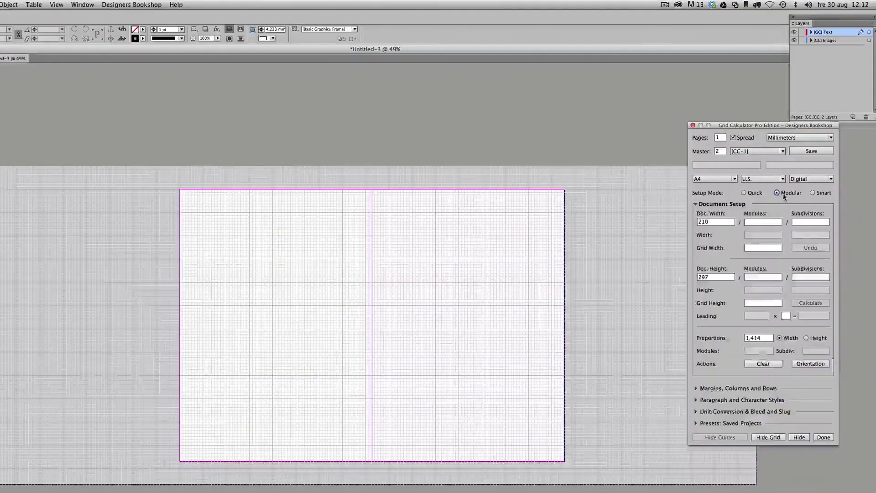
double_click(719, 222)
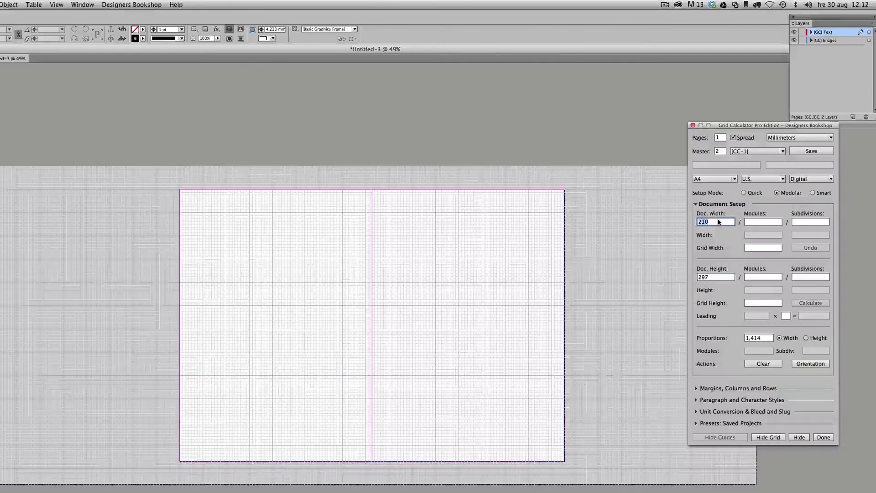
key("Tab")
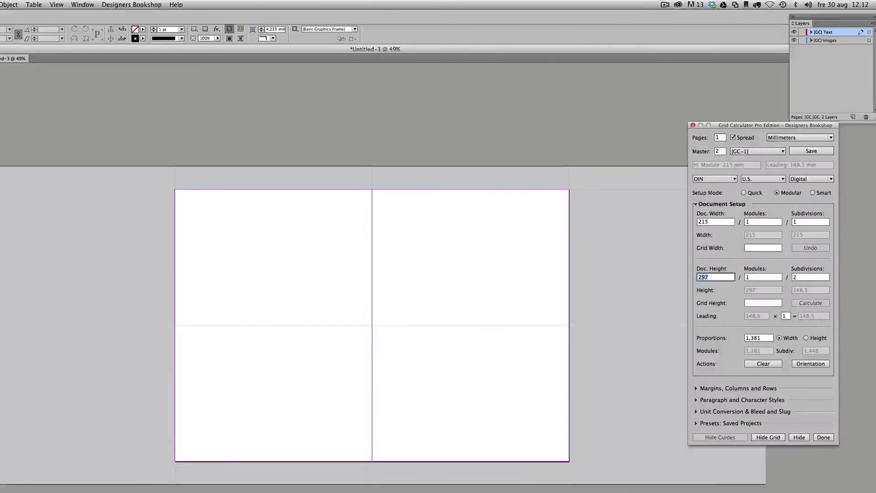
type("280")
key("Tab")
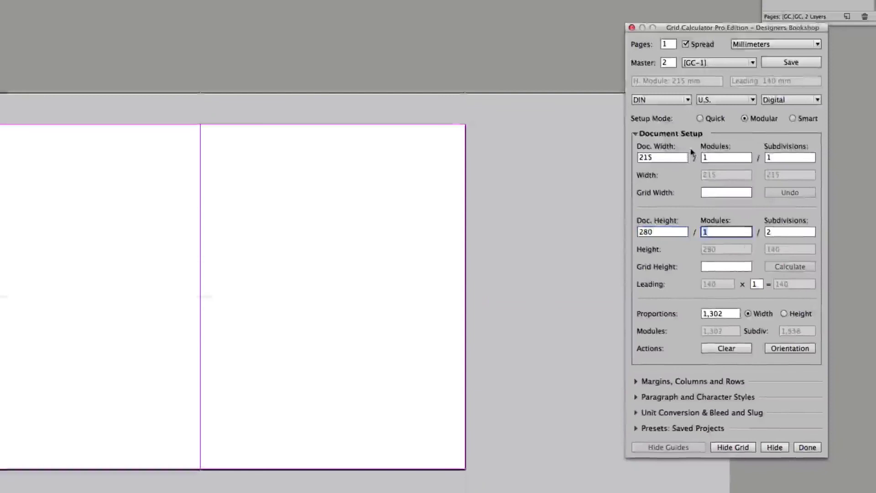
left_click(727, 190)
type("1,25")
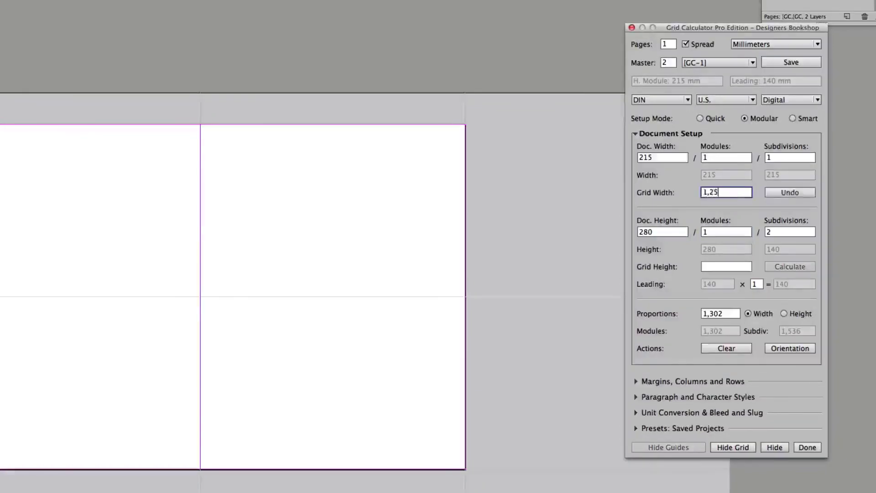
left_click(790, 192)
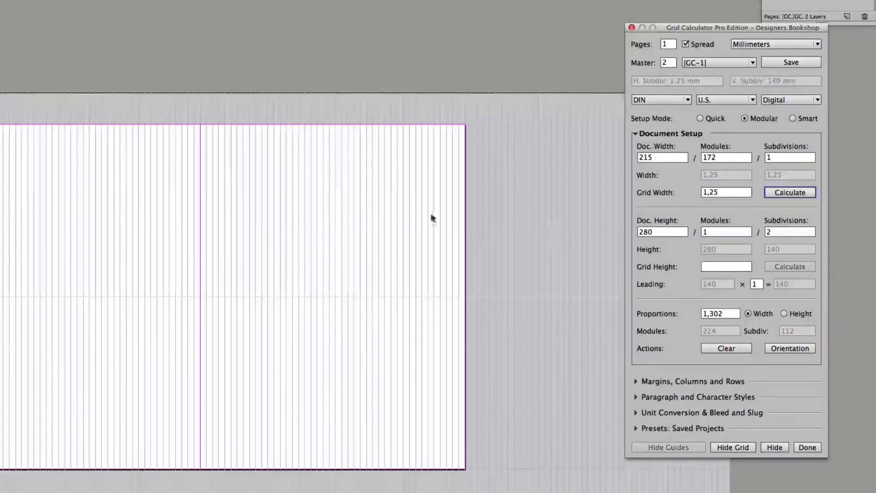
left_click(348, 168)
left_click(348, 169, "super")
left_click_drag(203, 219, 308, 185)
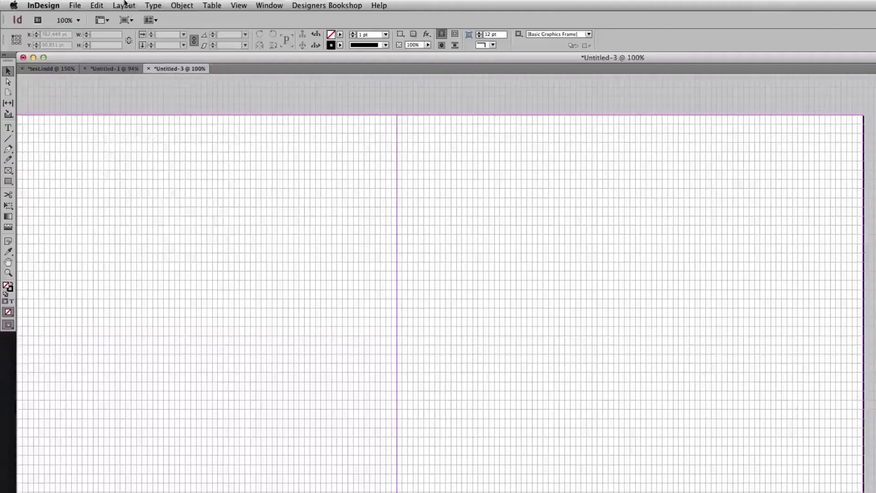
Paste the copied Helvetica article frames in place on the new spread
left_click(96, 5)
left_click(112, 91)
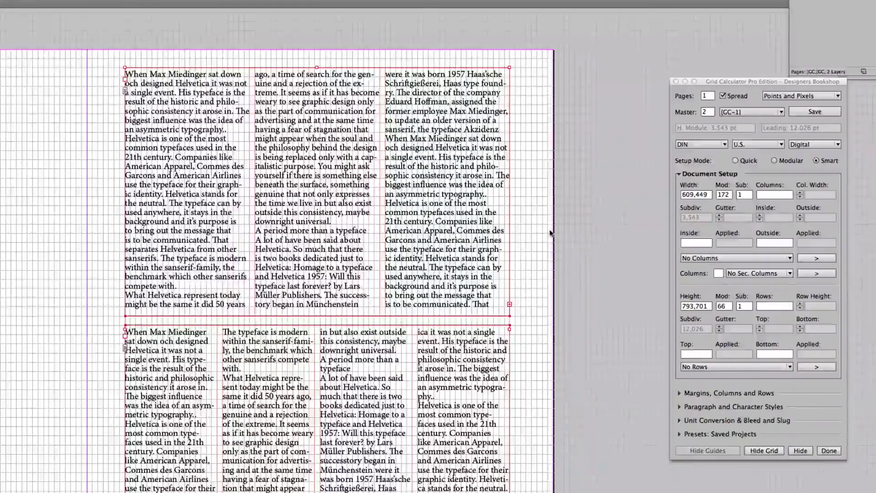
left_click(551, 233)
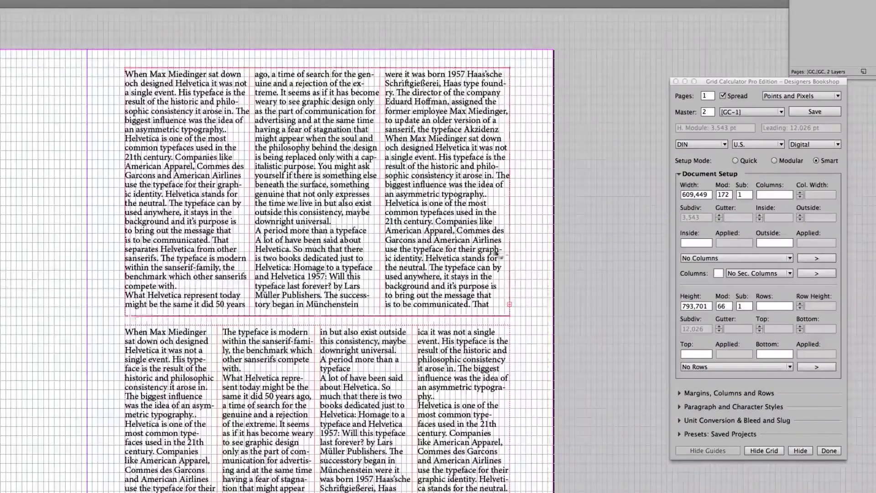
left_click(444, 302)
left_click_drag(355, 282, 386, 350)
left_click_drag(305, 226, 362, 214)
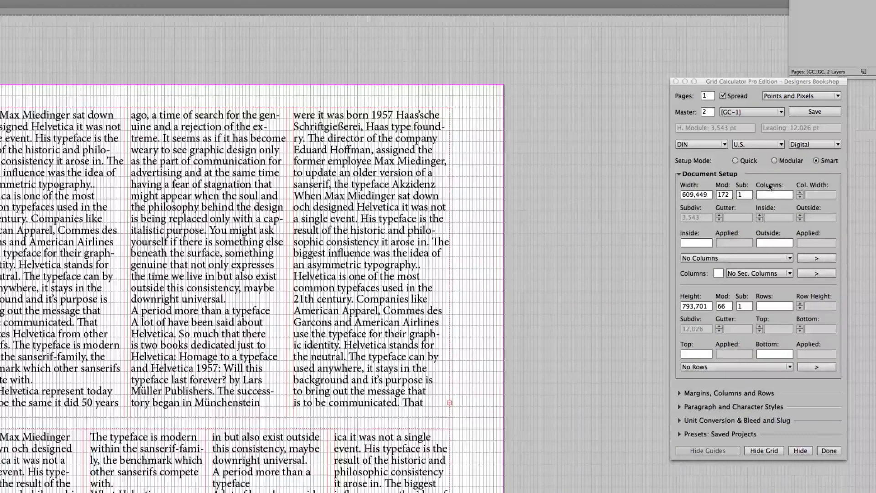
Set up a Smart 12-column grid in millimetres, adjusting column width, outside margin and gutter
left_click(783, 197)
type("12")
key("Tab")
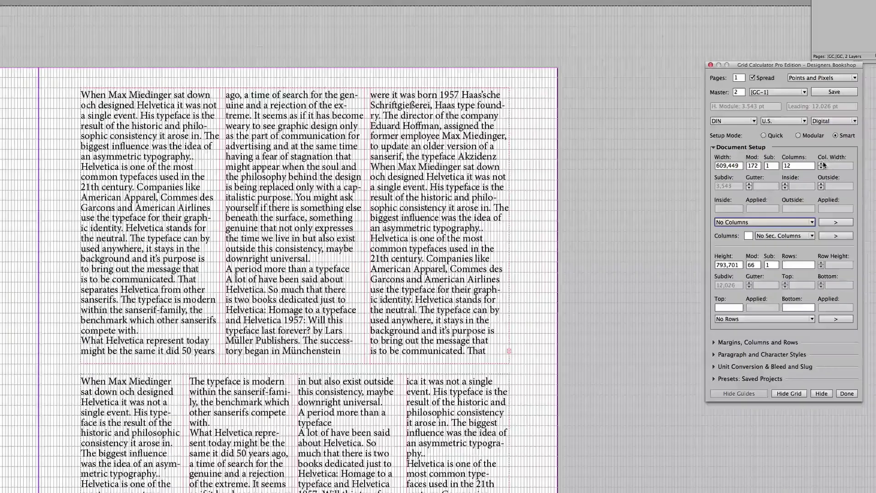
left_click(821, 166)
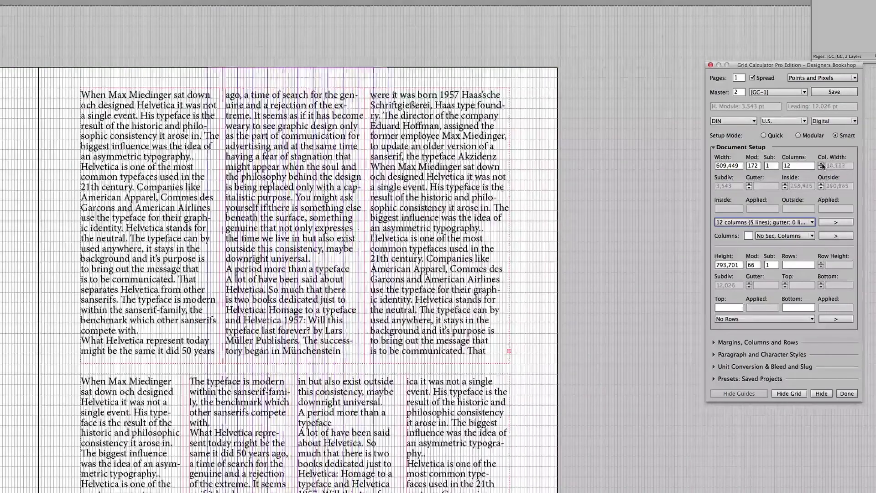
left_click(749, 184)
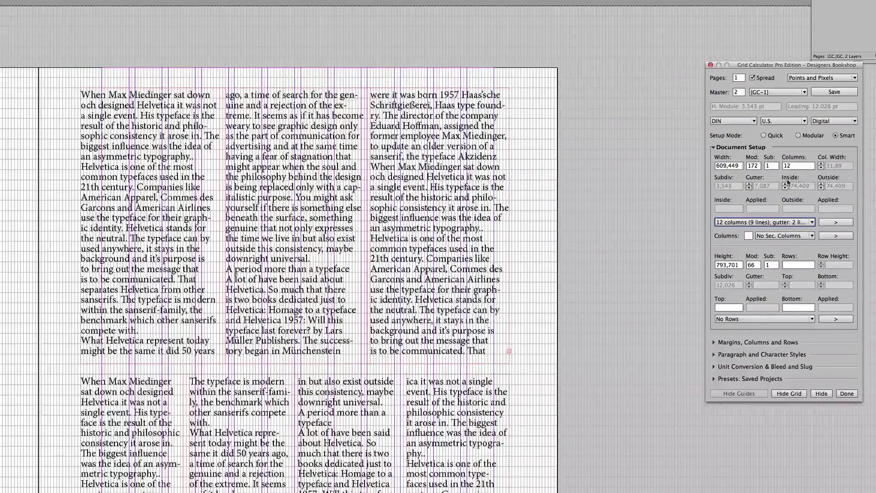
left_click(803, 79)
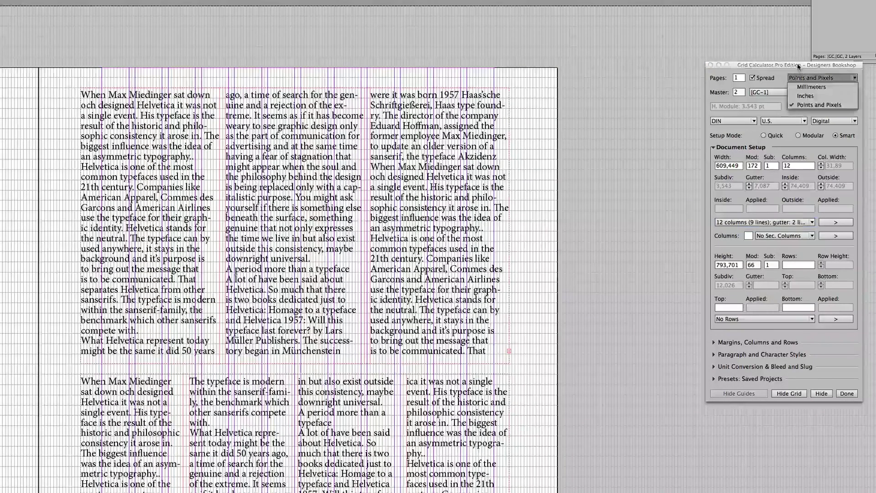
left_click(800, 87)
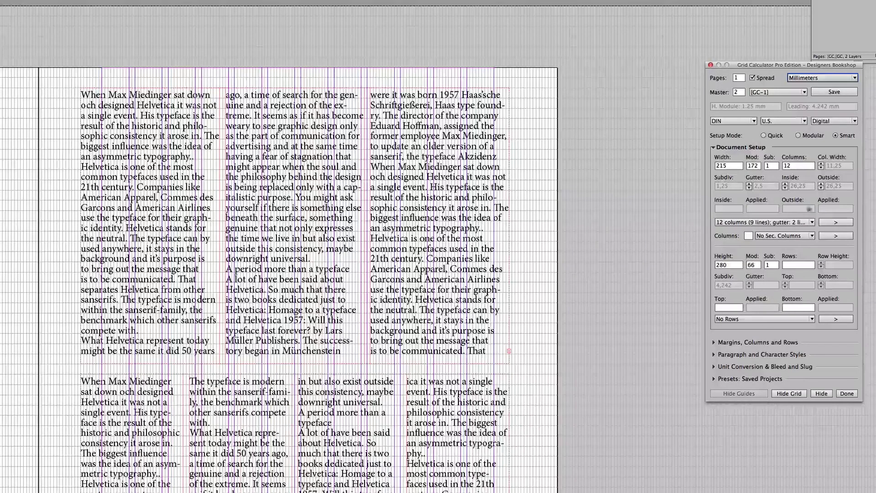
left_click(821, 164)
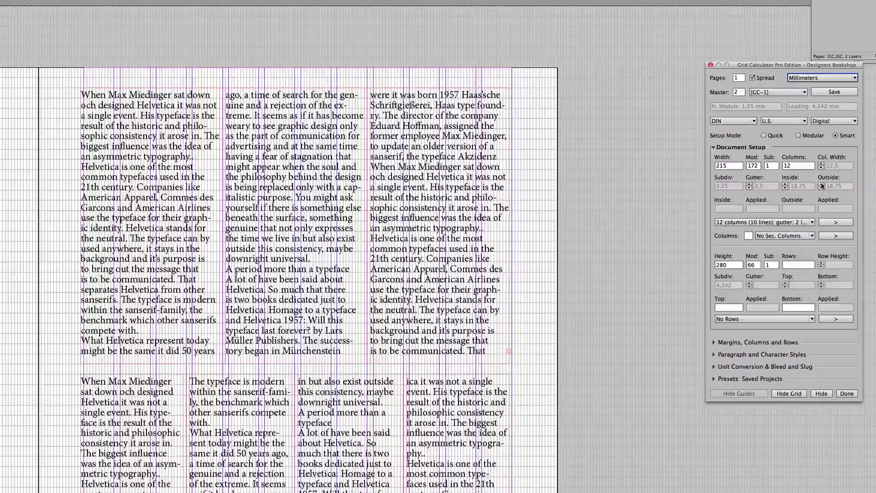
left_click(822, 186)
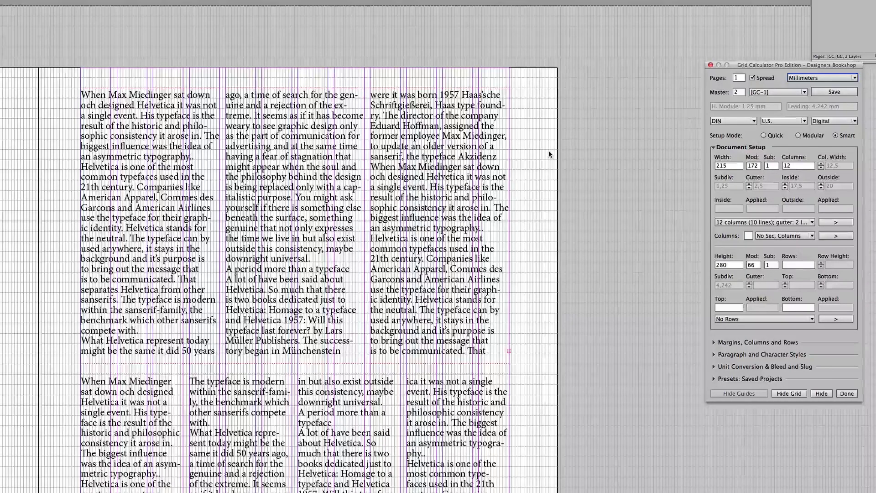
left_click(749, 187)
Halve the Modular grid width to 0,625 mm (1,25/2) and recalculate
left_click(798, 135)
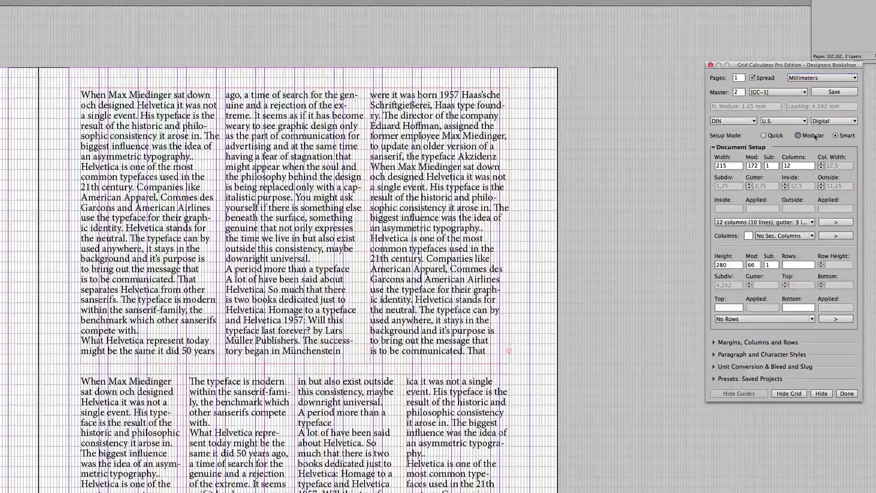
left_click(781, 193)
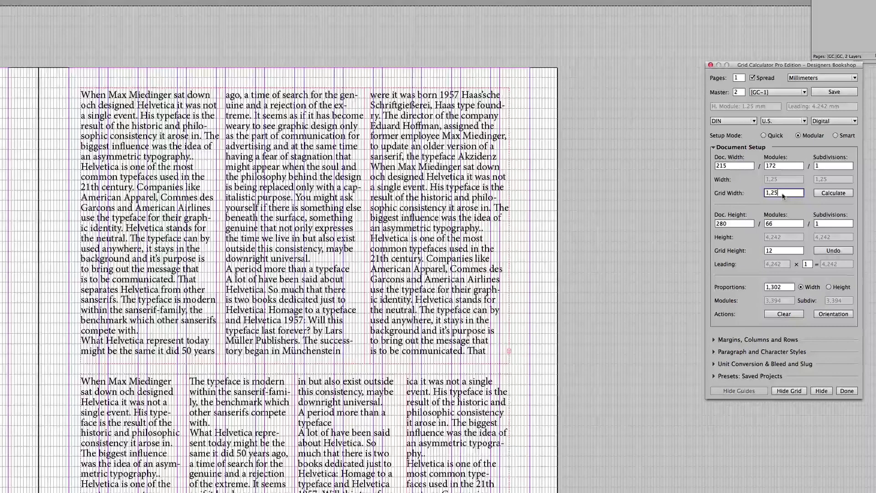
type("/2")
left_click(827, 193)
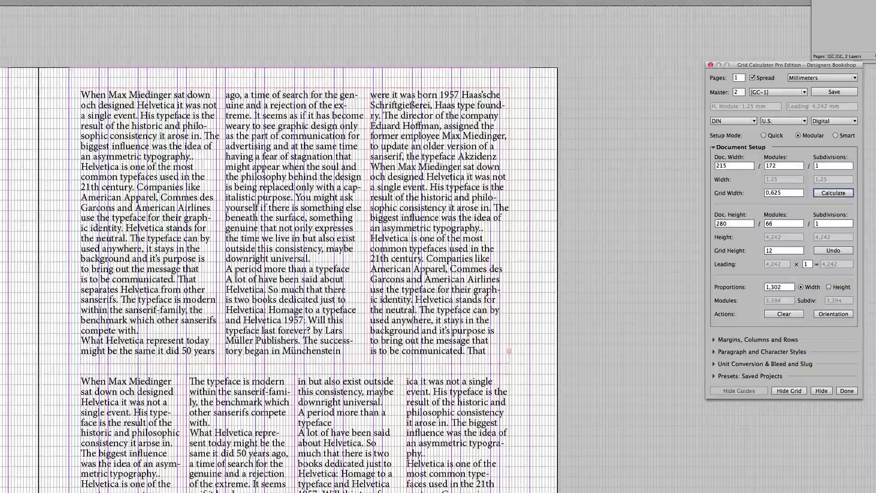
left_click(827, 193)
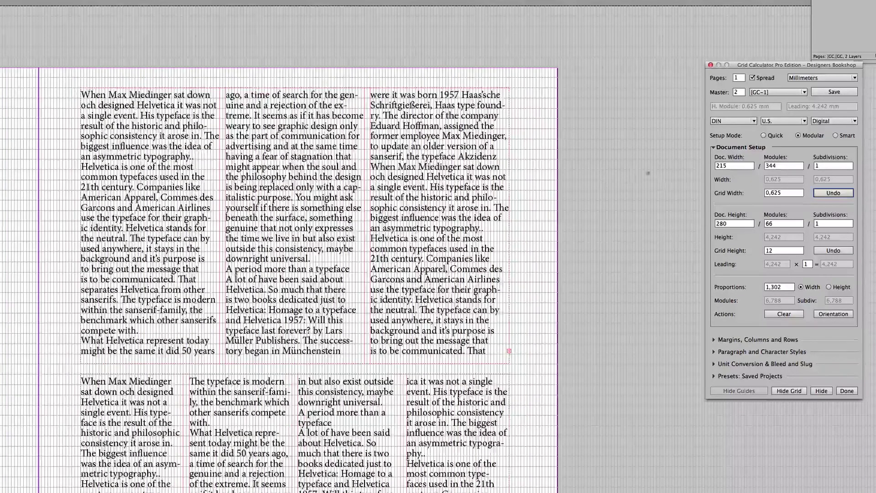
Switch to Smart setup with 12 columns and widen the column width
left_click(837, 135)
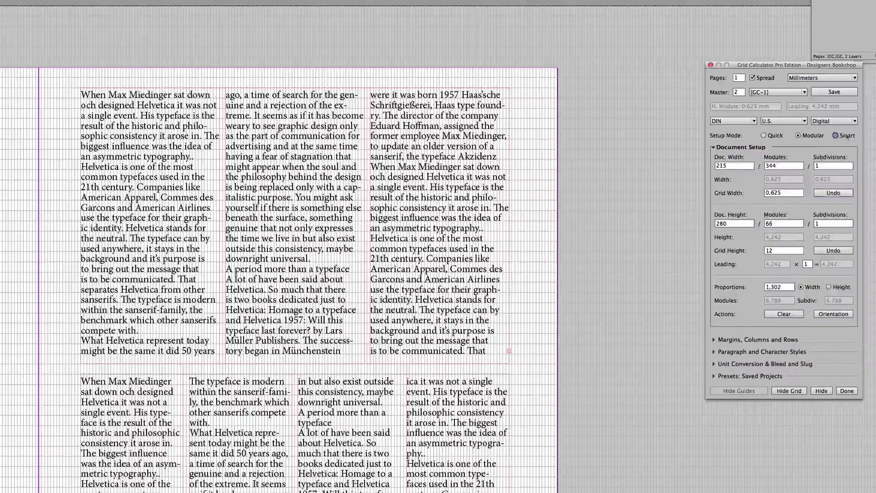
type("12")
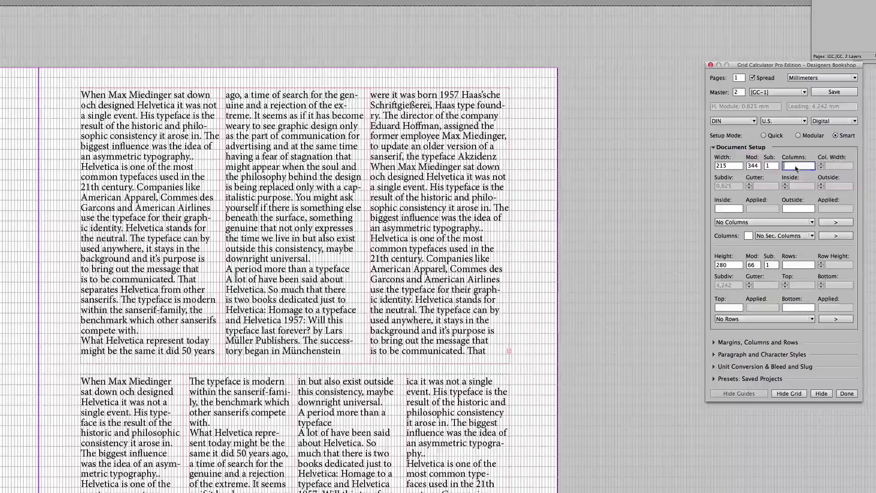
key("Tab")
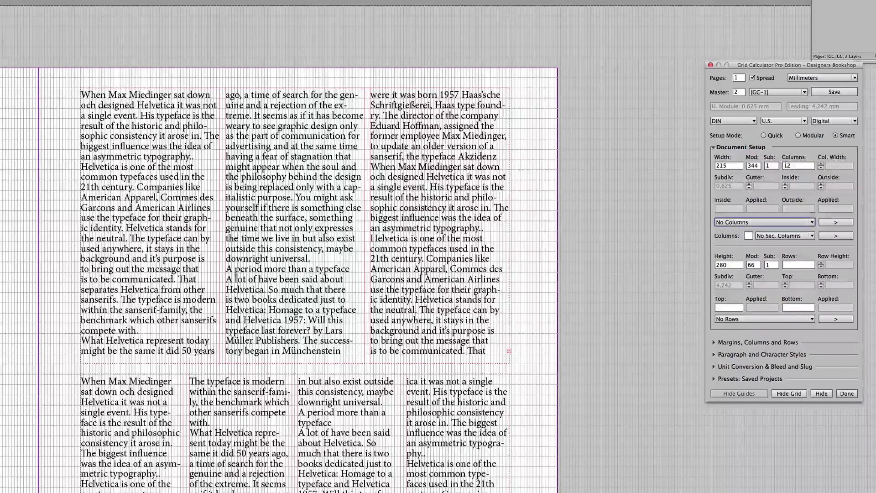
left_click(821, 163)
left_click(821, 164)
left_click(821, 163)
left_click(820, 164)
left_click(821, 163)
left_click(821, 164)
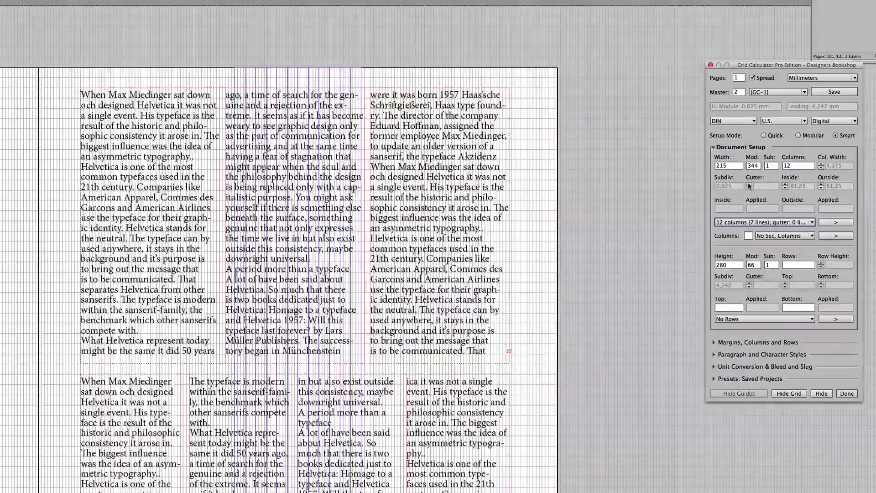
Widen the gutters to 3,125 mm and step the column width up further
left_click(749, 184)
left_click(749, 184)
left_click(749, 184)
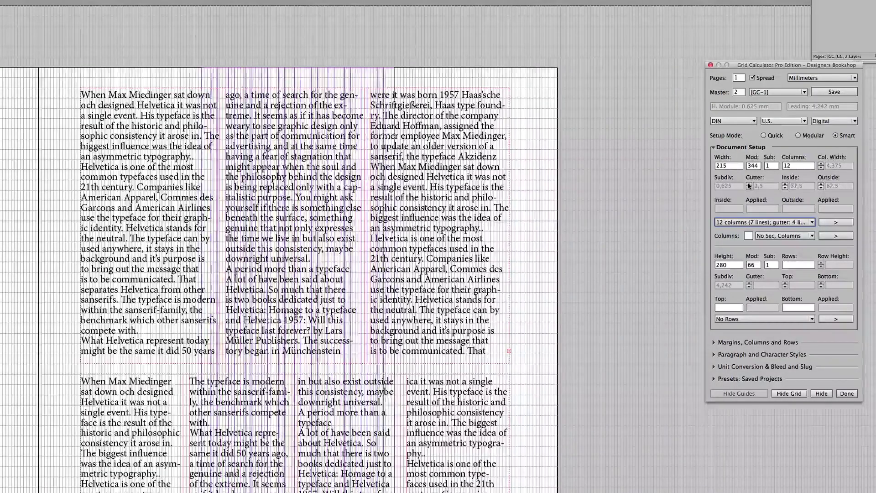
left_click(749, 184)
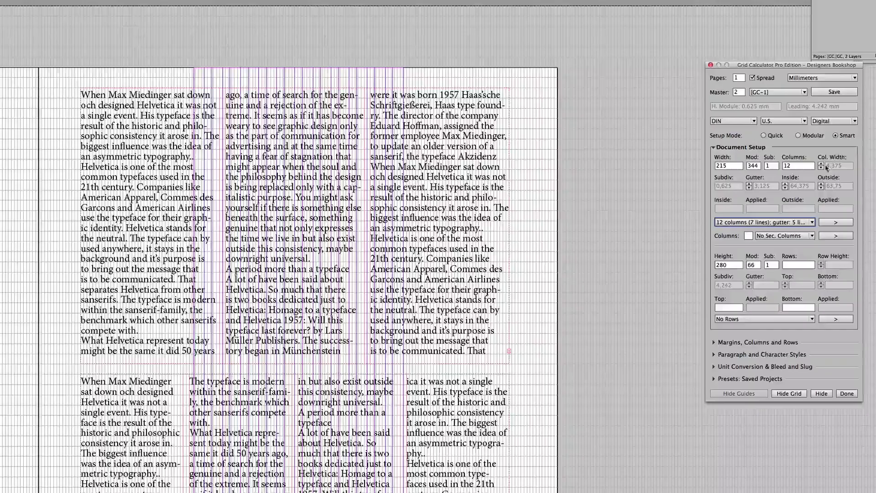
left_click(821, 165)
left_click(821, 164)
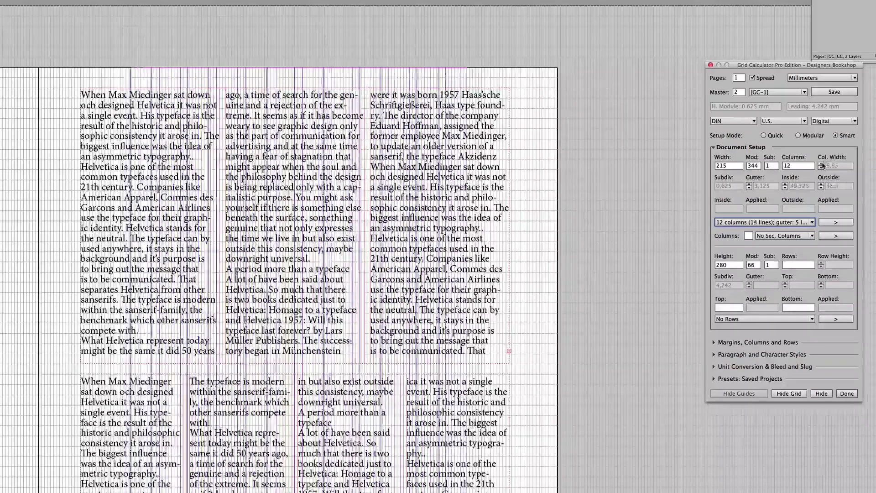
left_click(821, 165)
left_click(821, 164)
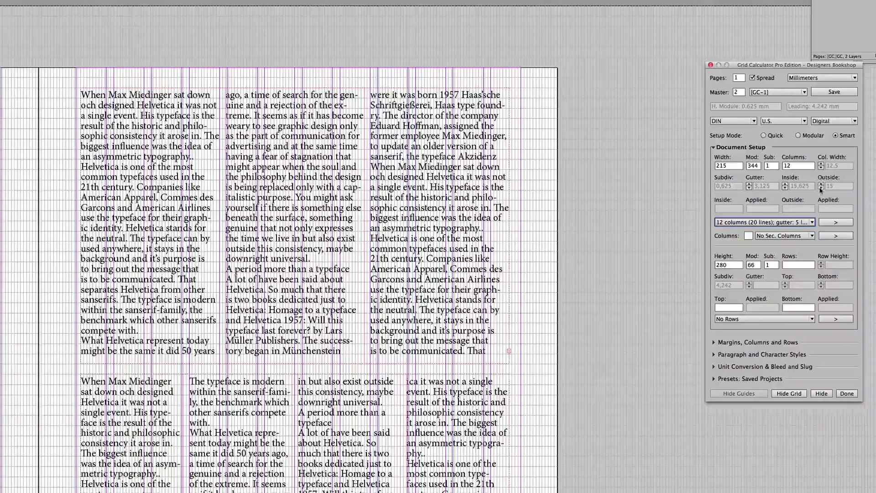
Apply the 12 columns (19 lines) option with inside margin 18,75 and outside 19,375
left_click(821, 168)
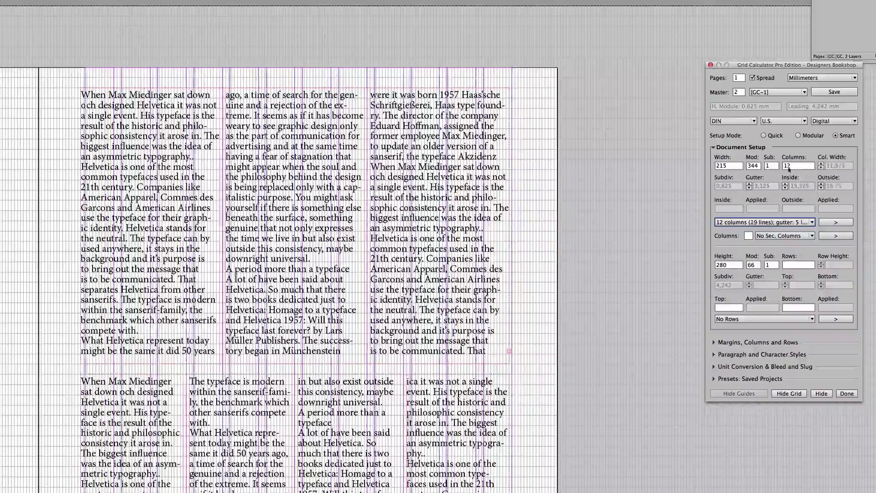
left_click(785, 184)
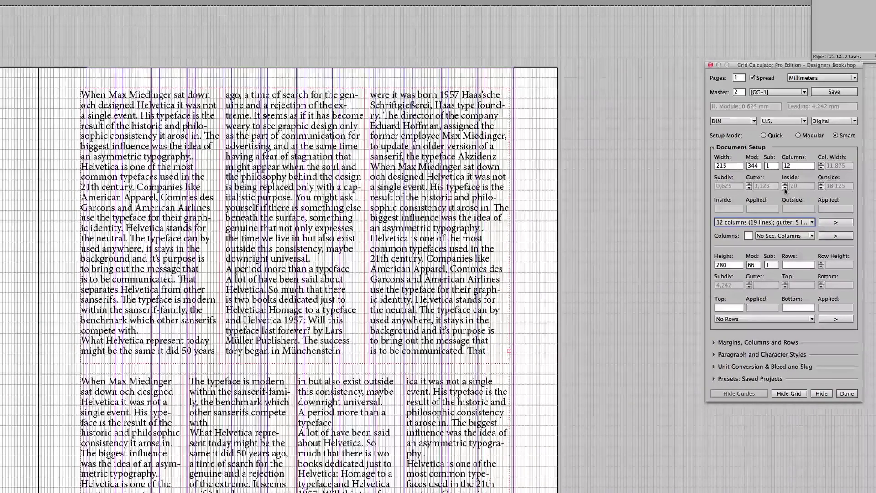
left_click(436, 187)
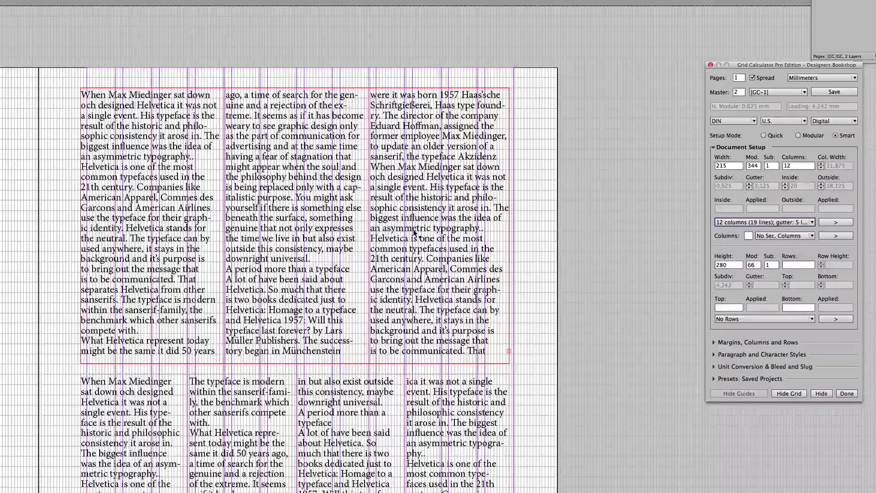
left_click(614, 227)
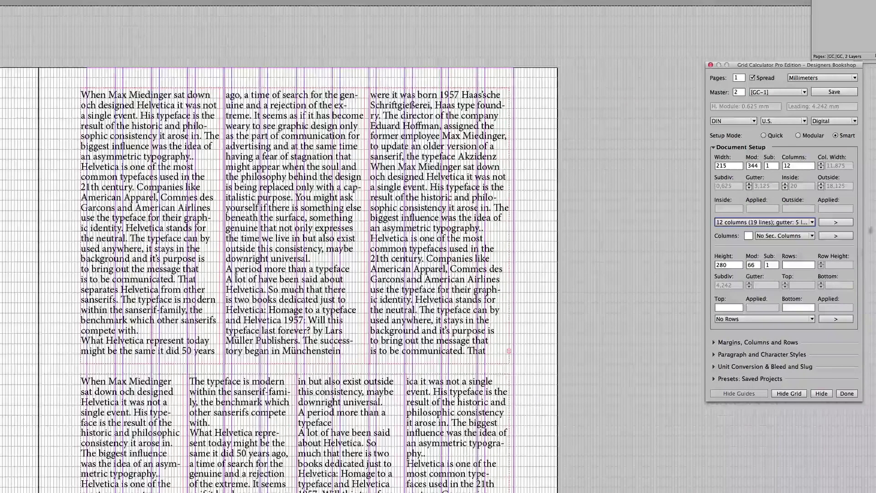
left_click(821, 184)
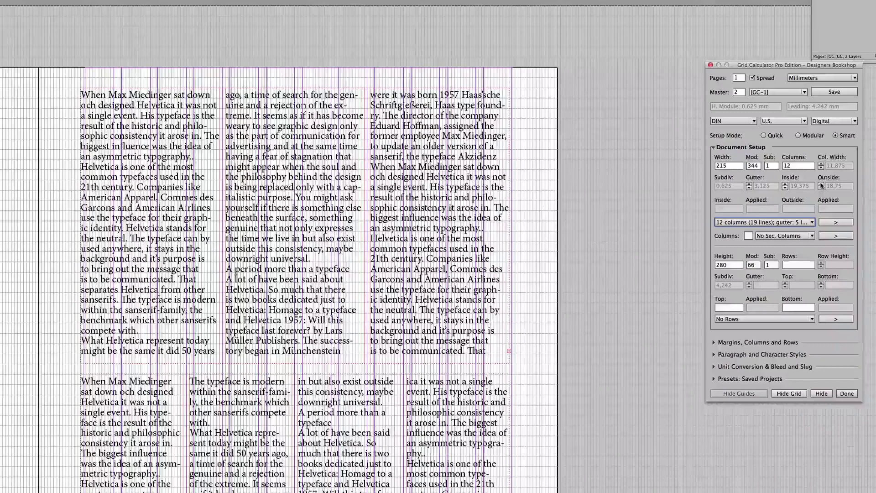
left_click(821, 185)
left_click(382, 170, "super")
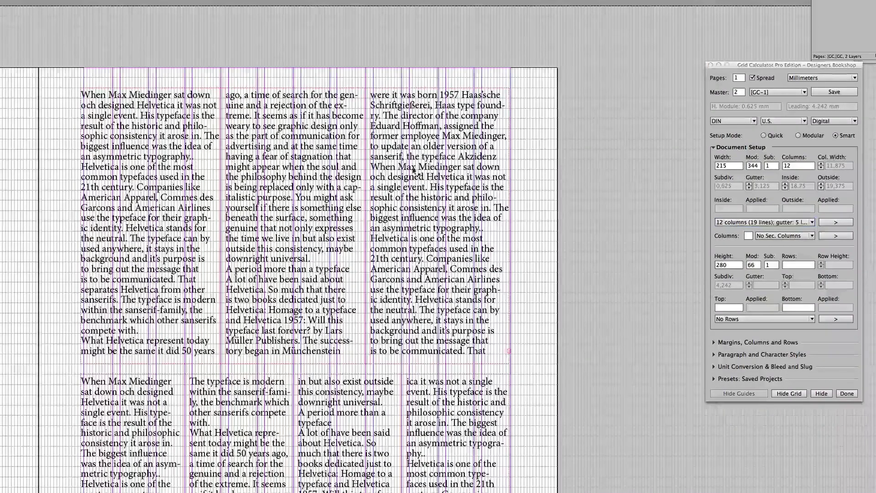
left_click_drag(341, 196, 383, 172)
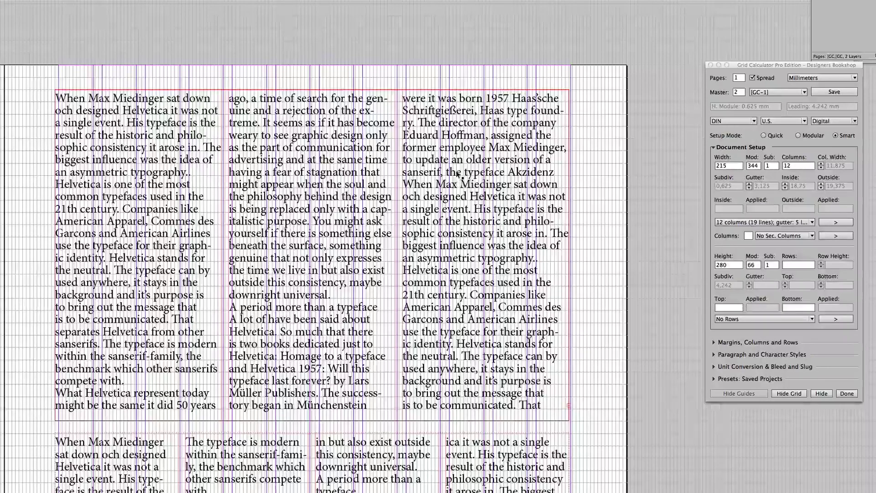
Snap the lower text frame's edge onto the column guide, then select the lower four-column frame
scroll(506, 361, "down", 3)
scroll(509, 338, "down", 20)
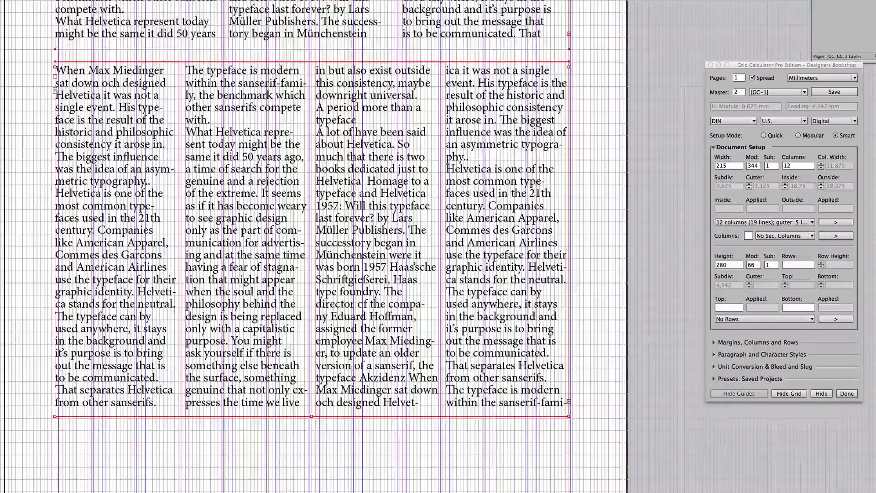
key("super+equal")
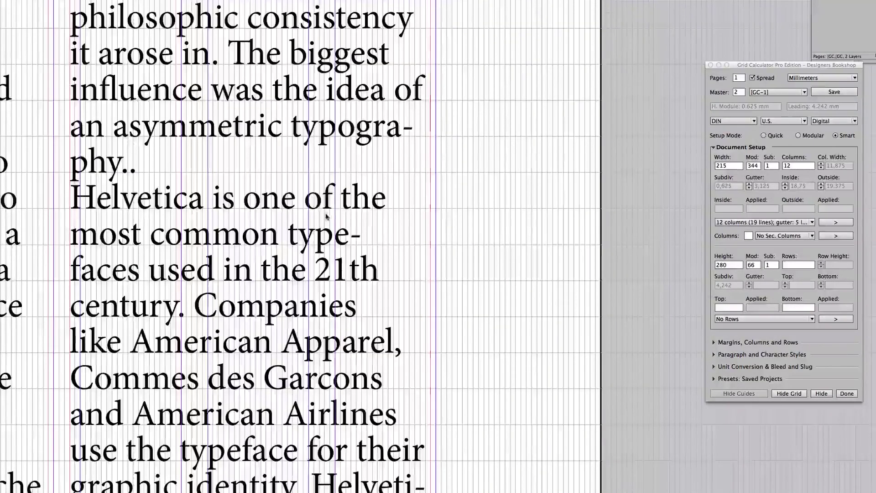
left_click_drag(324, 216, 329, 217)
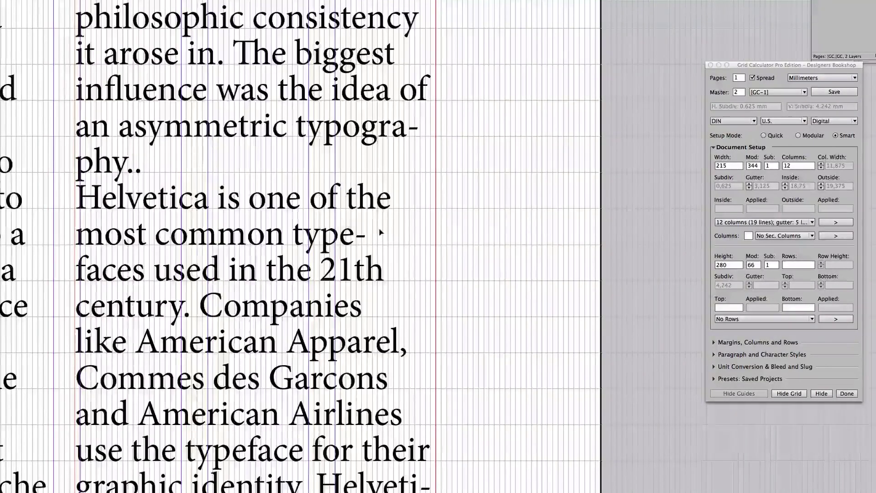
key("super+minus")
key("super+minus")
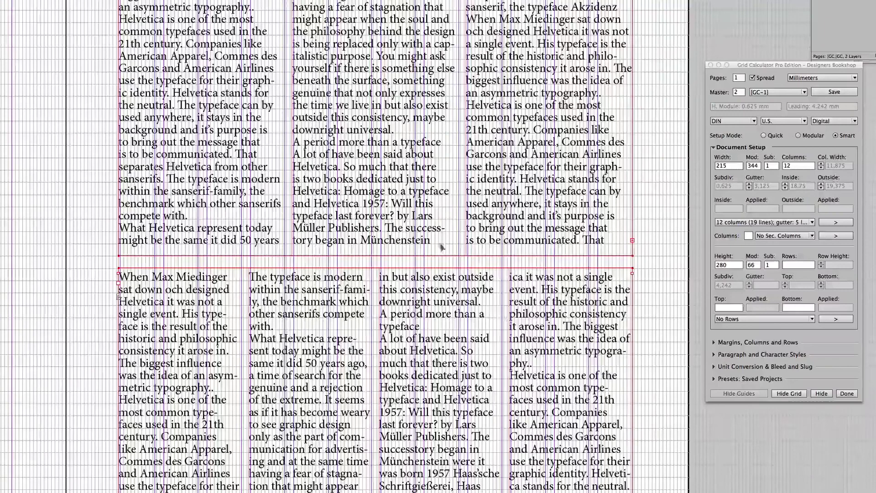
left_click(659, 308)
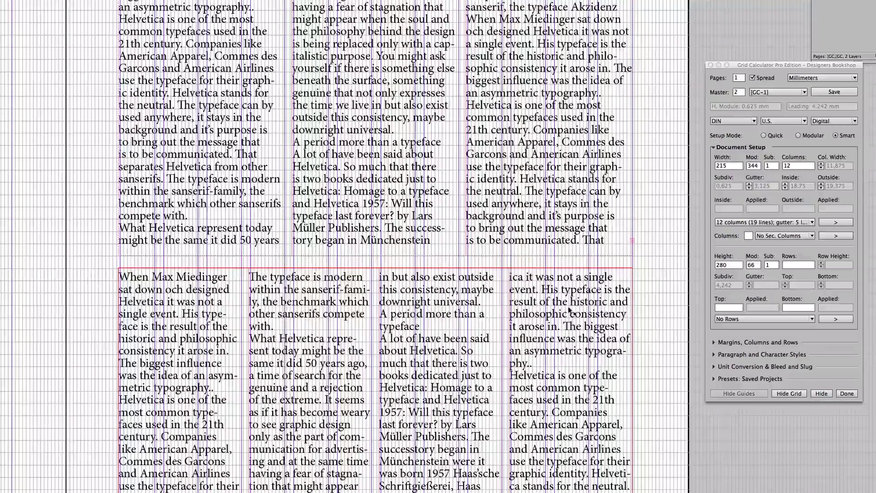
left_click(391, 331)
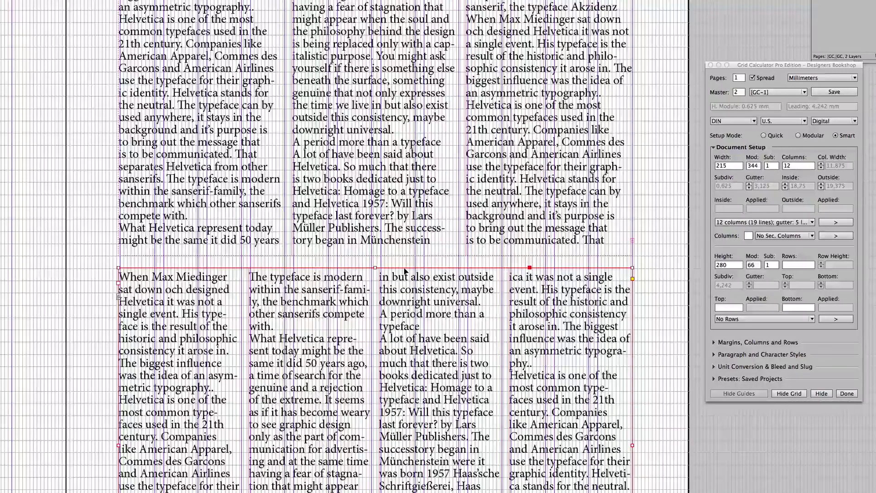
Set the lower frame's column gutter to 3,125 mm in Text Frame Options
key("super+b")
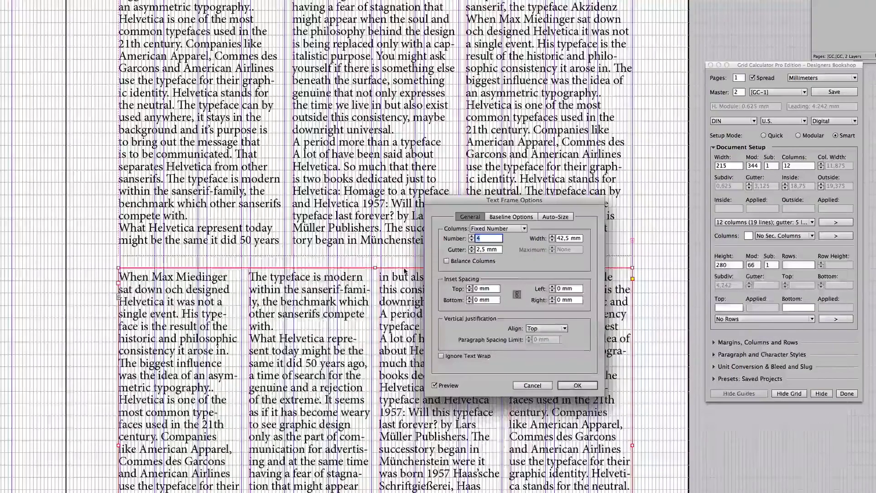
key("Tab")
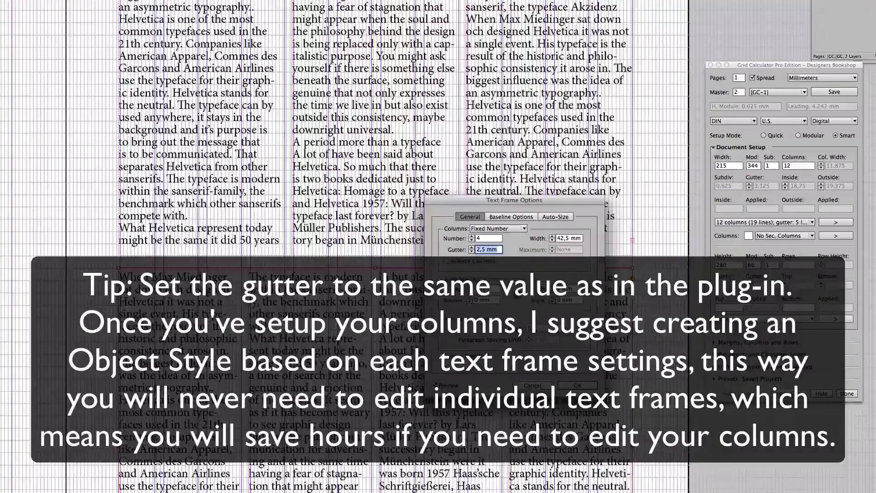
type("31125")
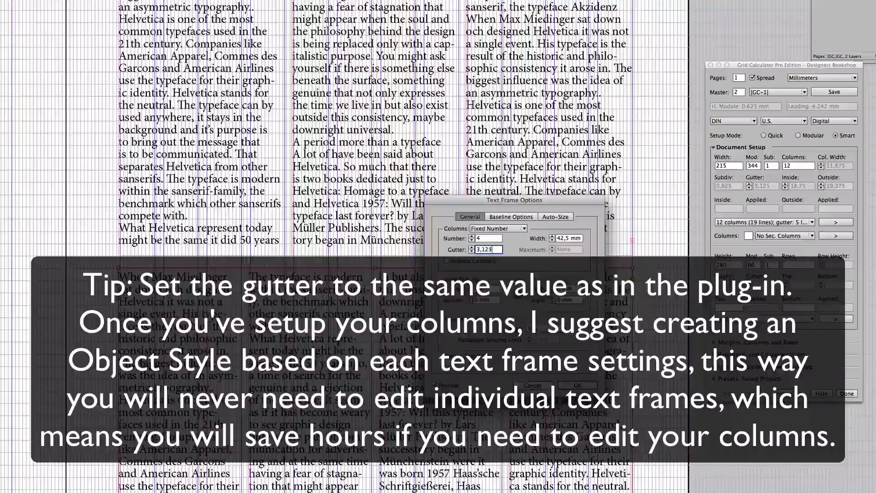
key("Tab")
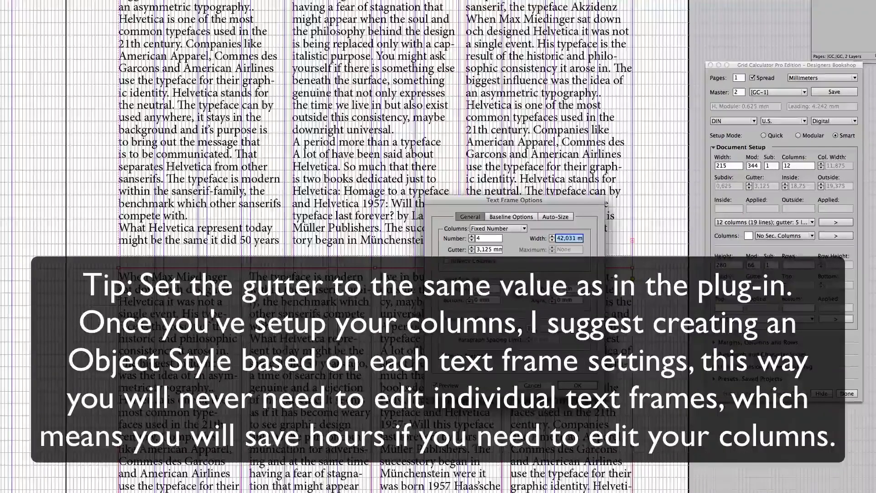
key("Return")
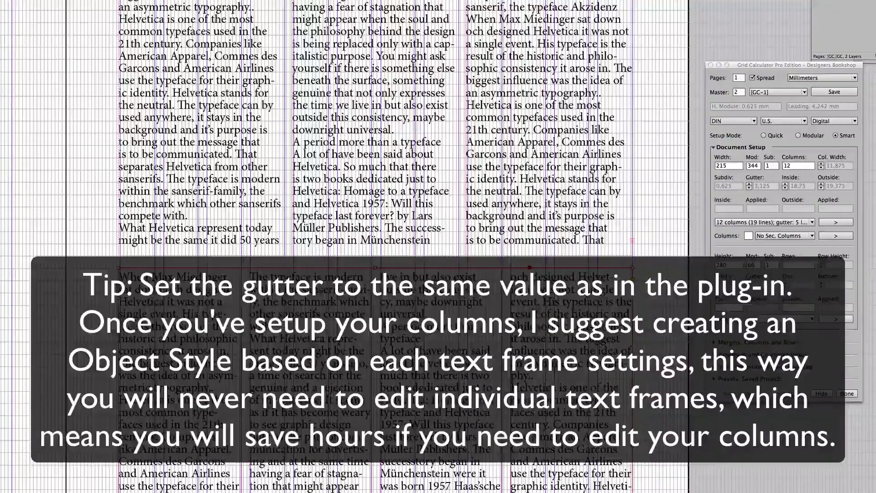
Drag the lower text frame's left edge right to snap onto the column guide
left_click_drag(97, 414, 188, 464)
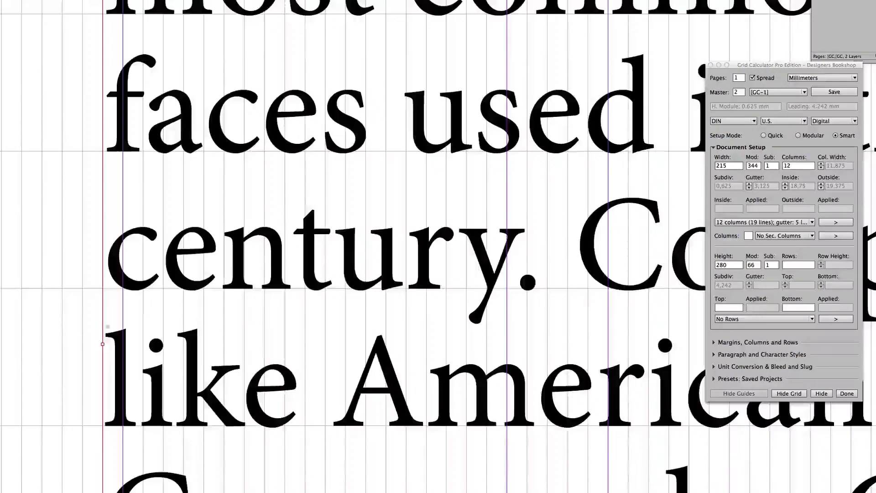
left_click_drag(103, 344, 123, 348)
key("super+1")
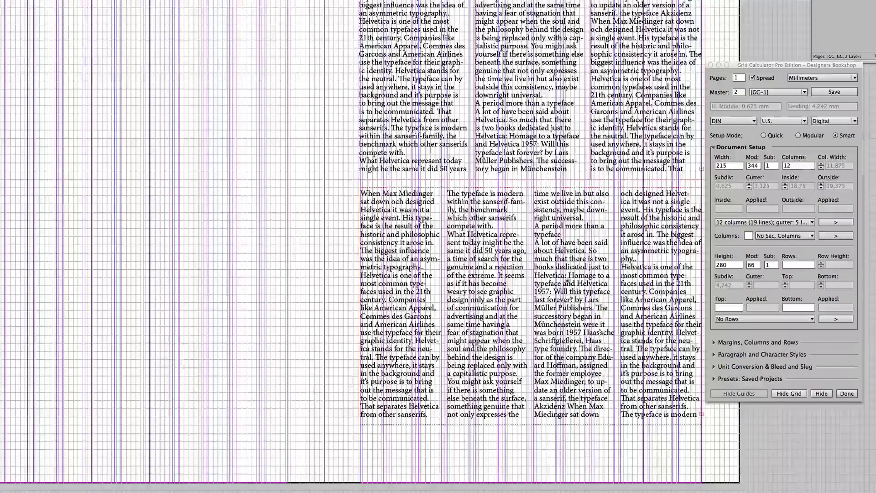
key("super+equal")
scroll(431, 302, "right", 10)
scroll(238, 270, "up", 3)
scroll(238, 270, "left", 5)
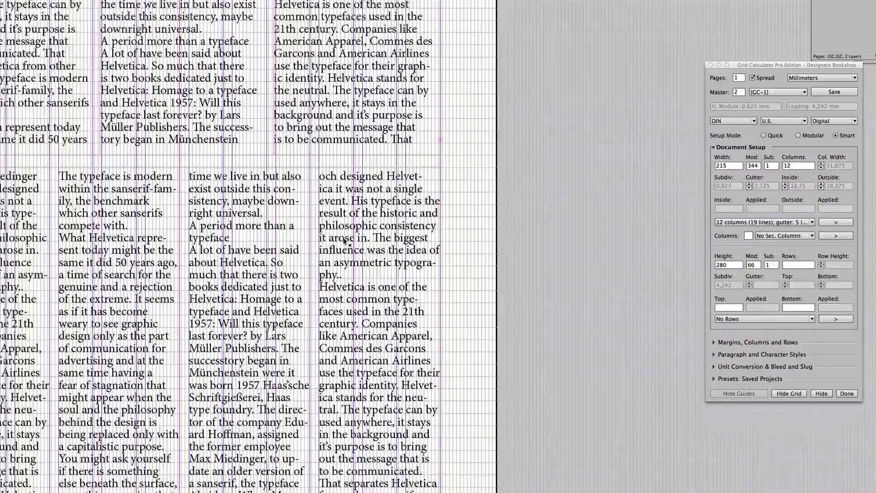
left_click(344, 241)
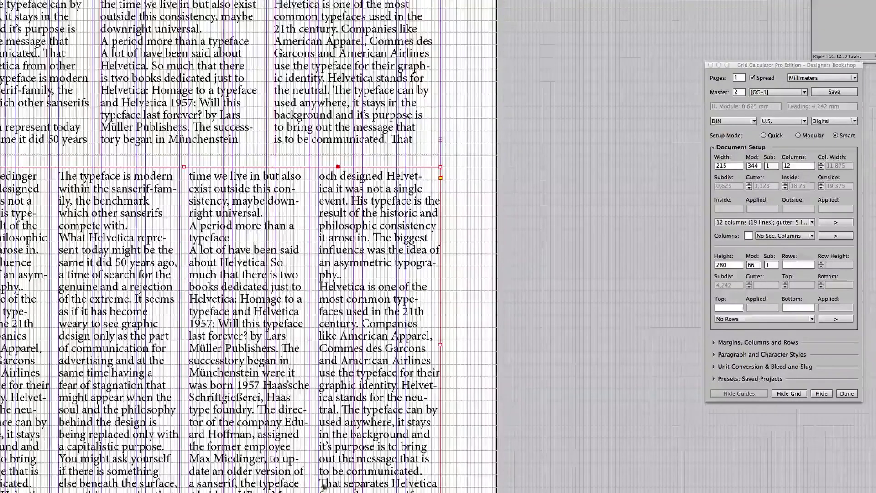
Shift the upper text frame's left edge slightly right onto the grid
left_click_drag(269, 156, 356, 208)
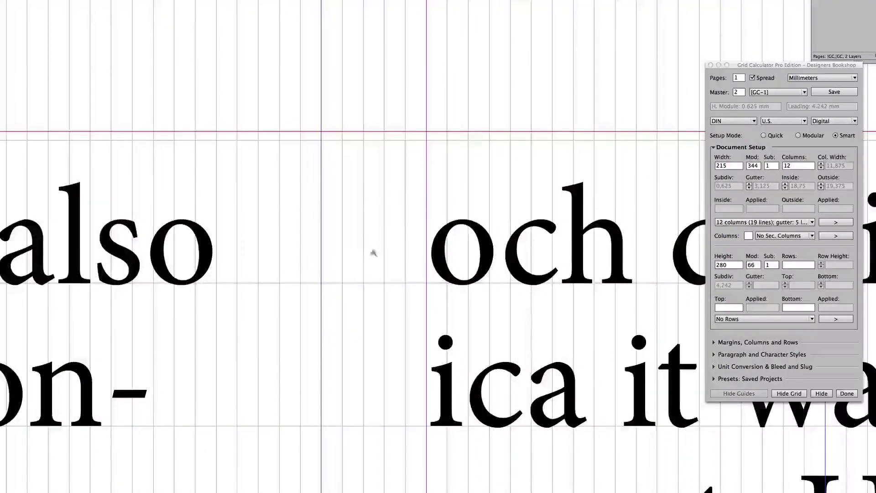
key("super+minus")
key("super+minus")
key("super+minus")
key("super+minus")
key("super+minus")
key("super+minus")
key("super+minus")
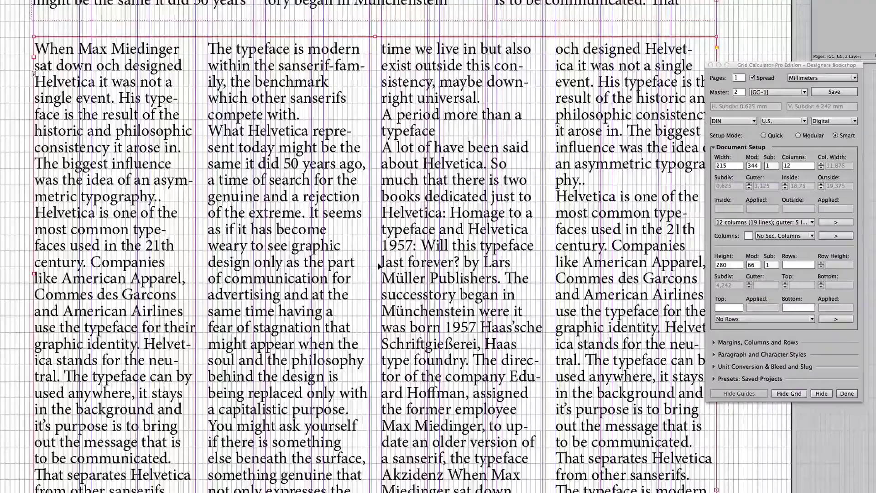
scroll(379, 263, "up", 12)
left_click_drag(367, 242, 277, 182)
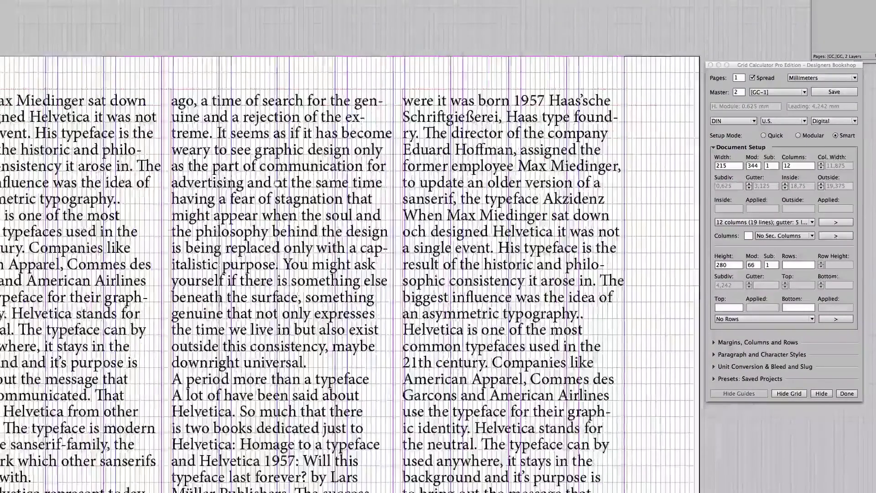
left_click(196, 187)
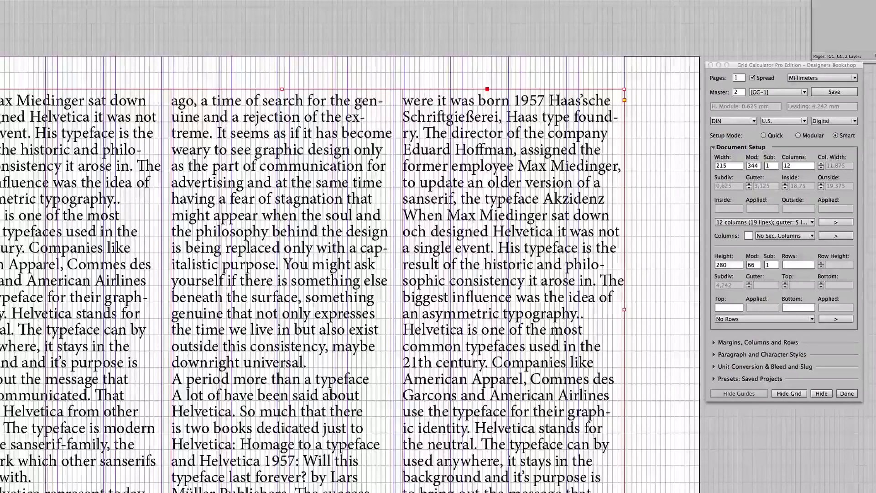
key("super+shift+a")
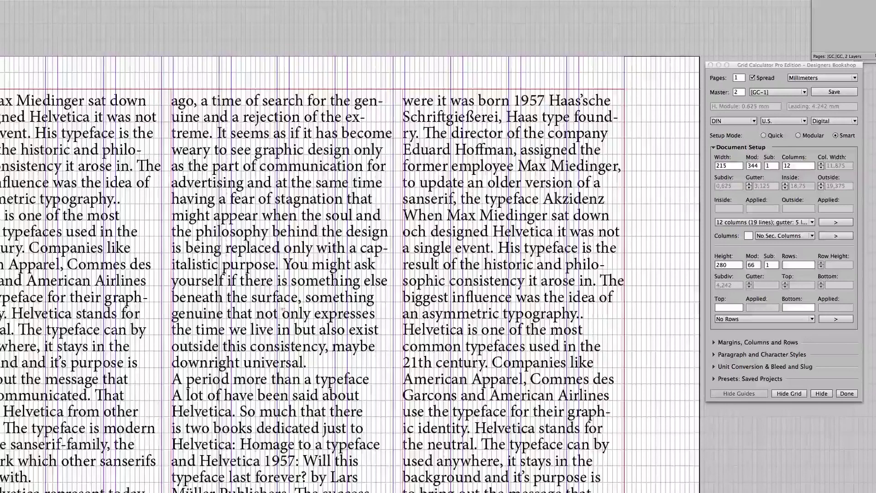
left_click_drag(0, 309, 2, 309)
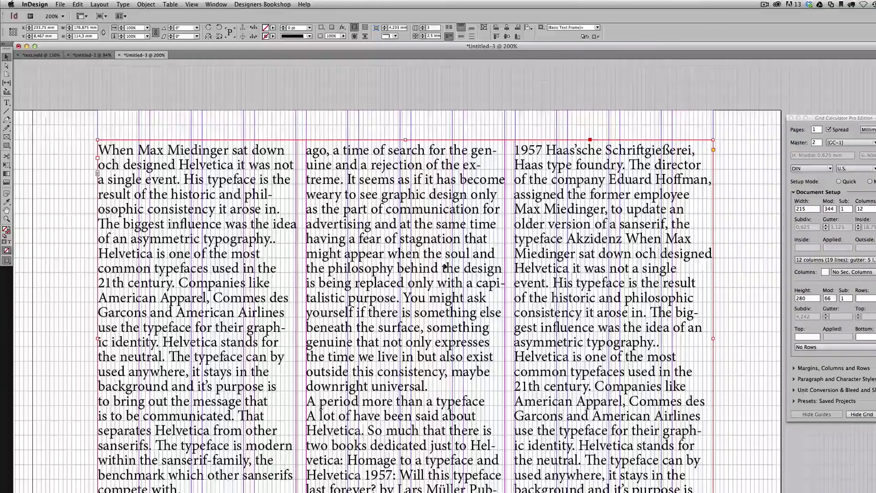
Increase the upper frame's gutter from 3,125 mm by adding +0,625 increments
key("super+b")
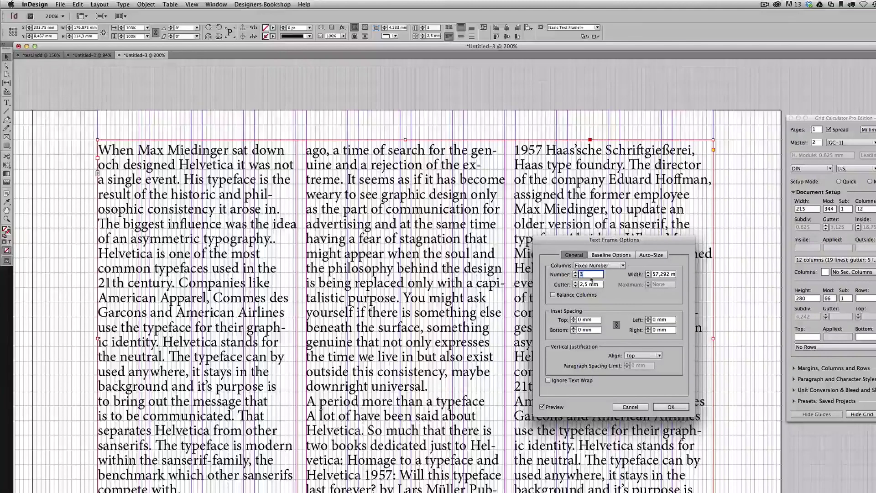
key("Tab")
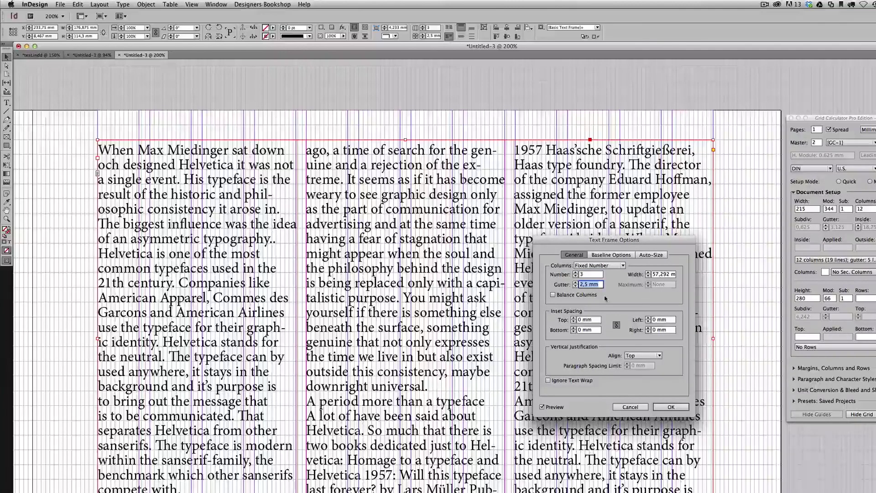
type("3,125")
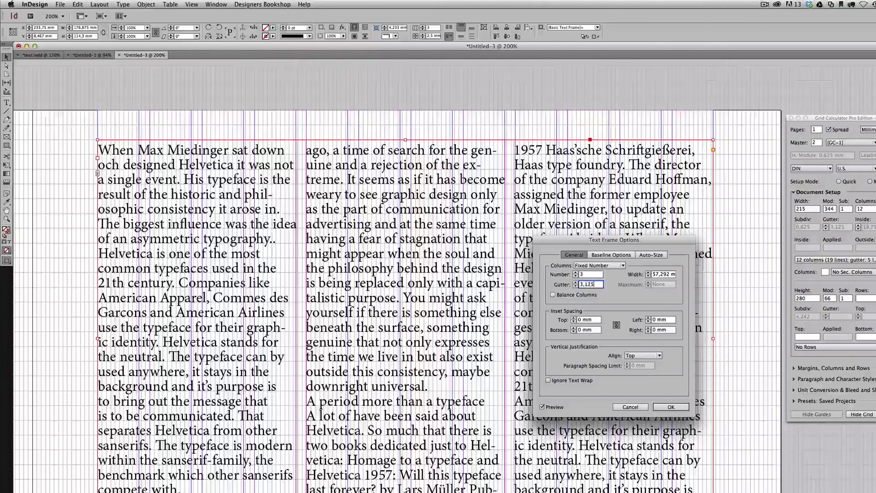
key("Tab")
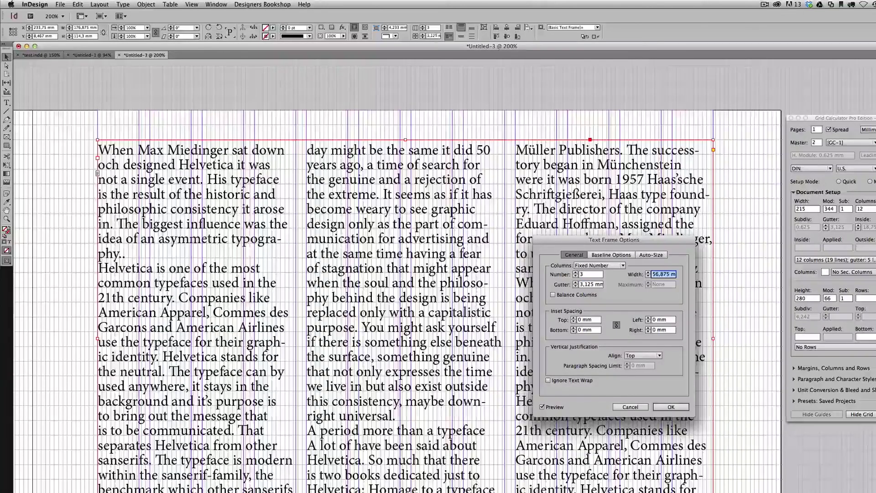
left_click(595, 285)
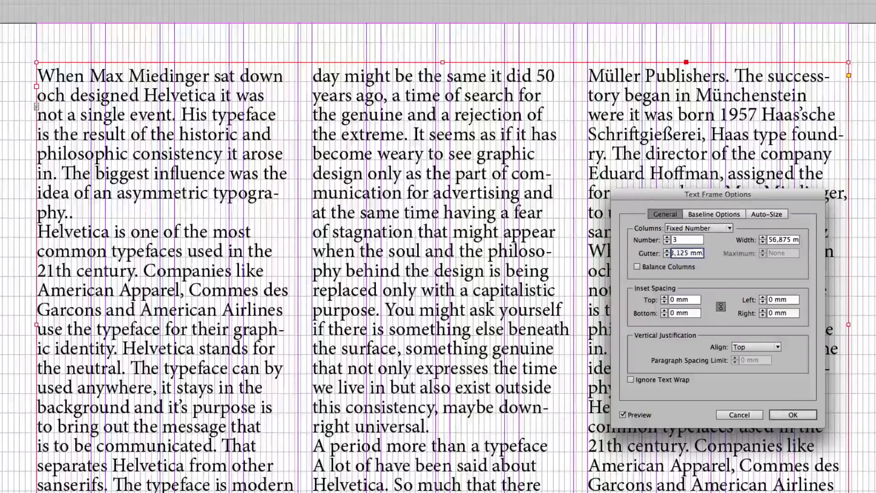
type("+0,6")
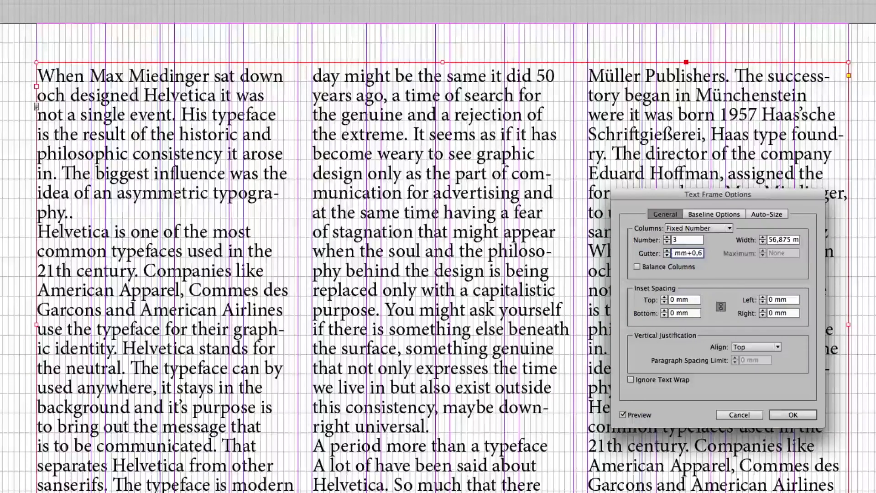
type("25")
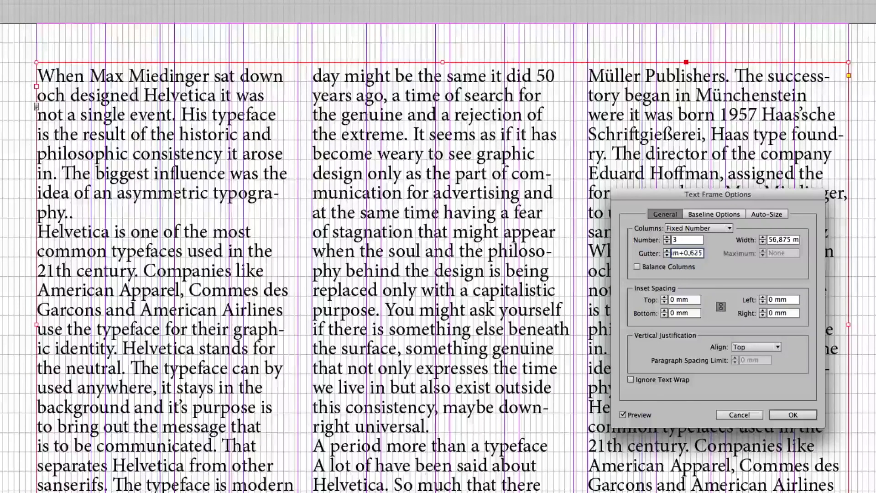
key("Tab")
double_click(689, 254)
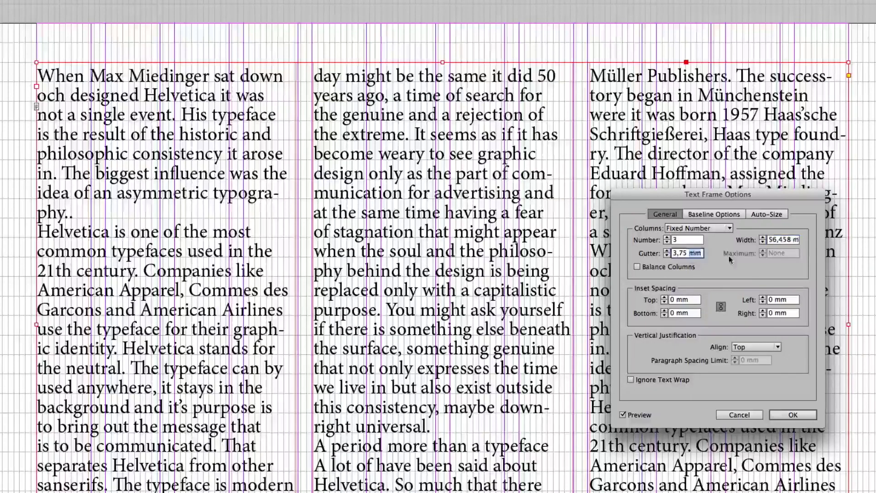
type("+0,625")
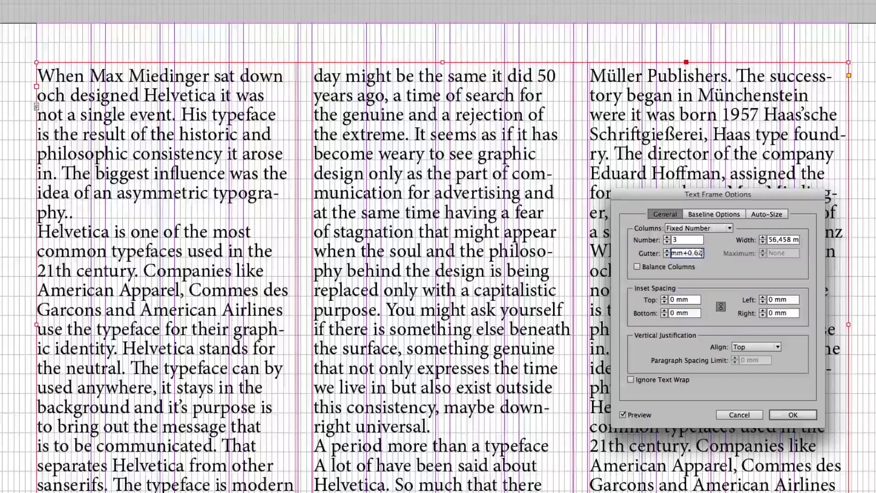
key("Tab")
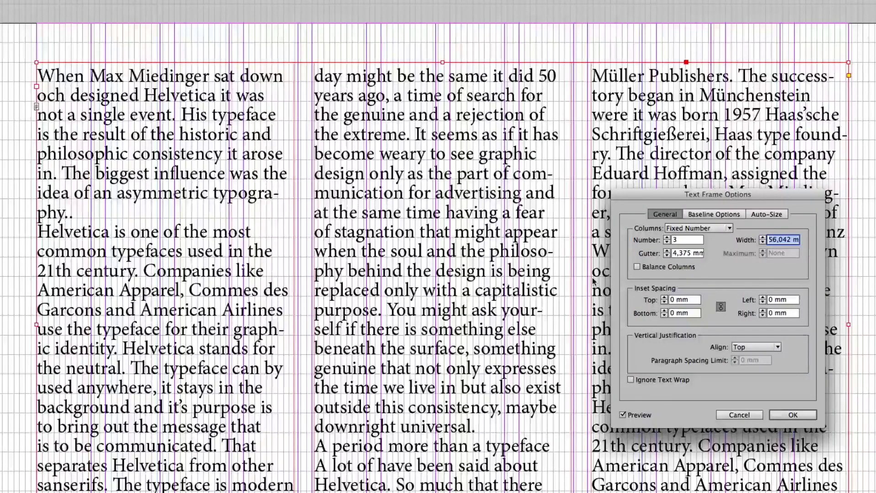
left_click(802, 416)
Check the column gap, then add another +0,625 to bring the gutter to 5 mm
key("z")
left_click_drag(529, 40, 662, 127)
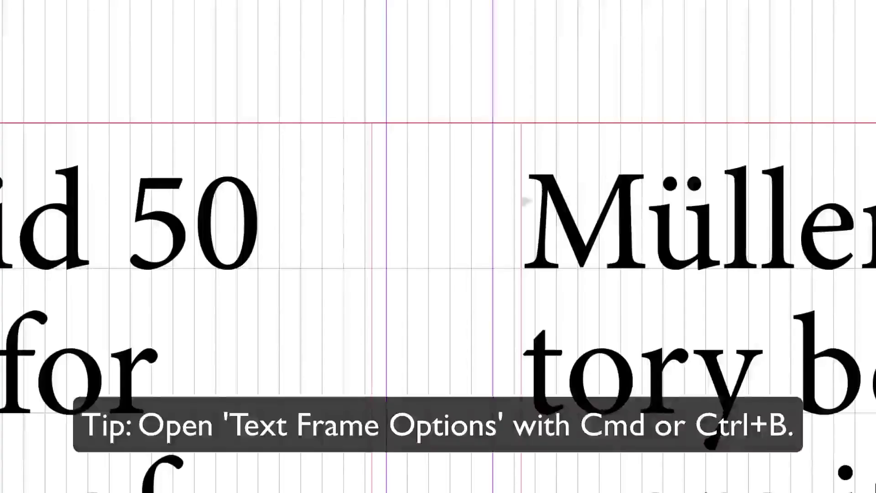
scroll(561, 176, "left", 3)
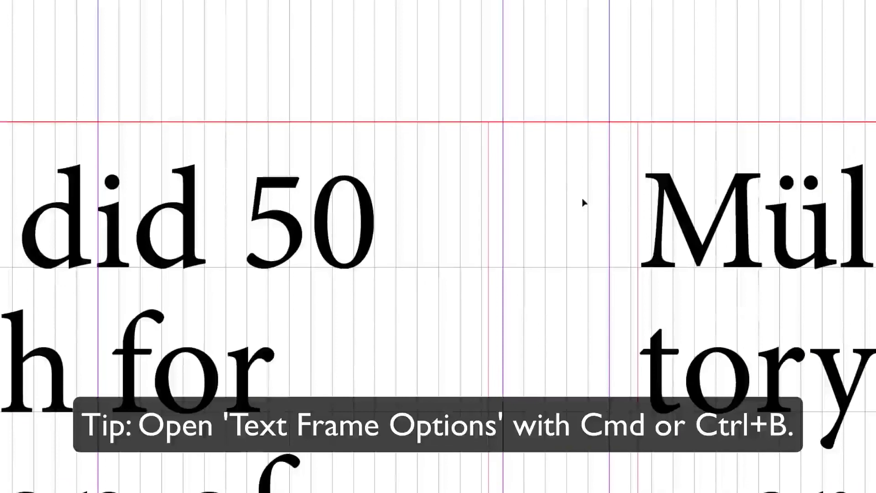
scroll(583, 199, "up", 1)
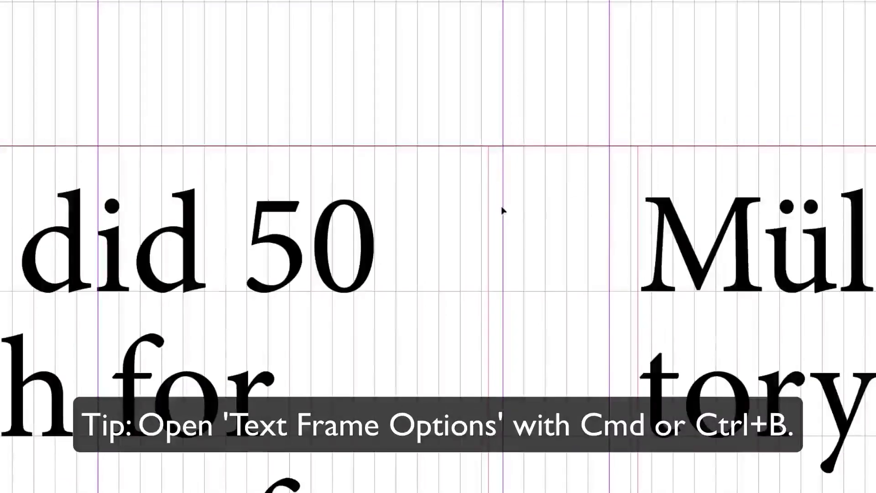
key("super+b")
key("Tab")
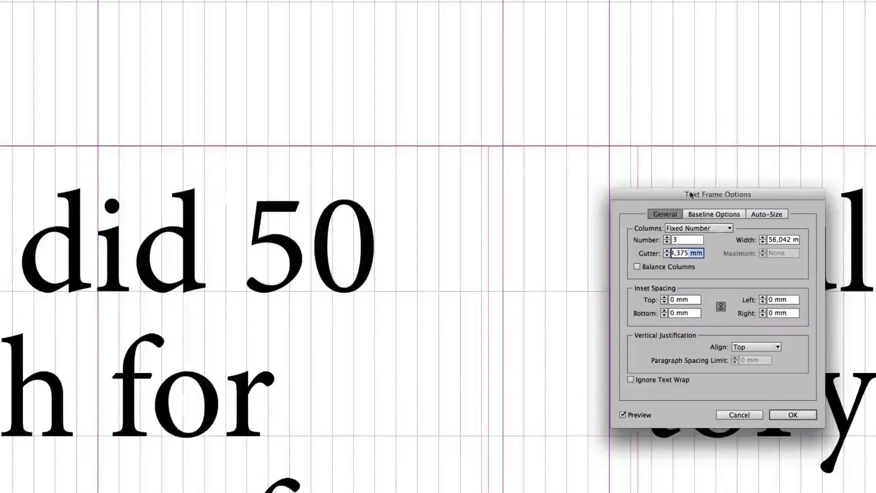
mouse_move(691, 194)
left_mouse_down()
mouse_move(501, 196)
mouse_move(559, 157)
mouse_move(676, 194)
left_mouse_up()
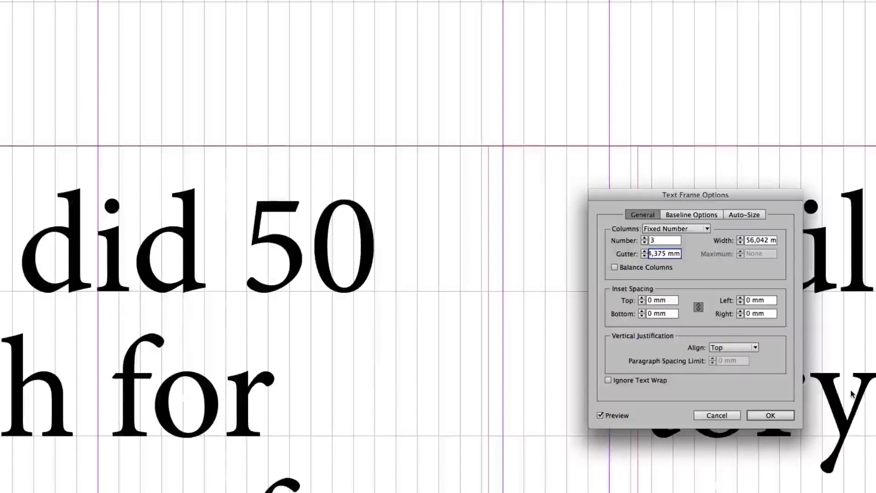
key("End")
type("+0,625")
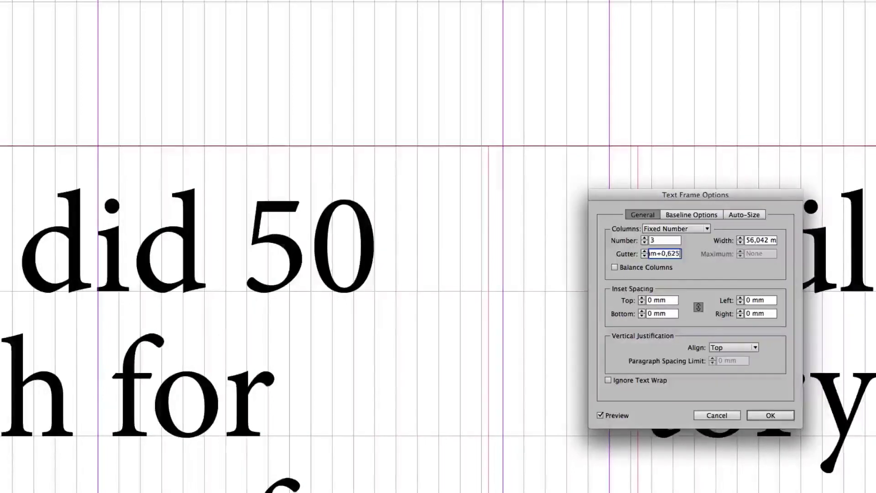
key("Tab")
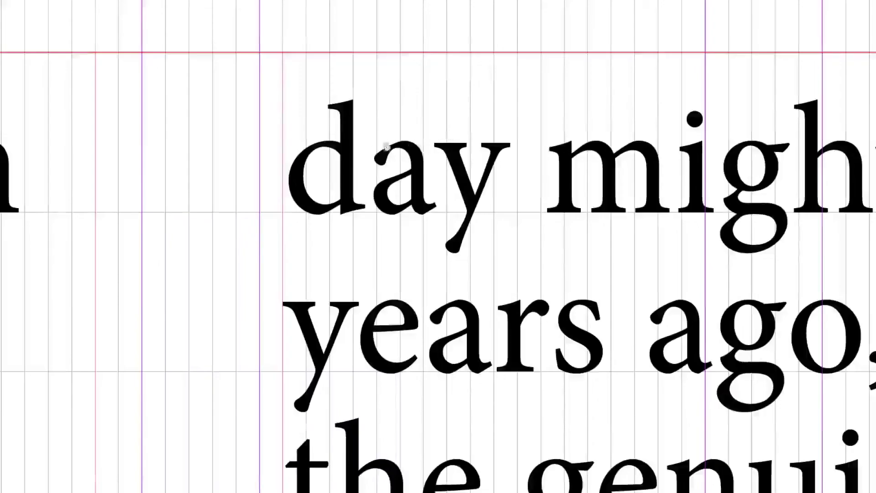
Zoom in on the tops of the columns and the second column's first lines
left_click_drag(387, 147, 367, 210)
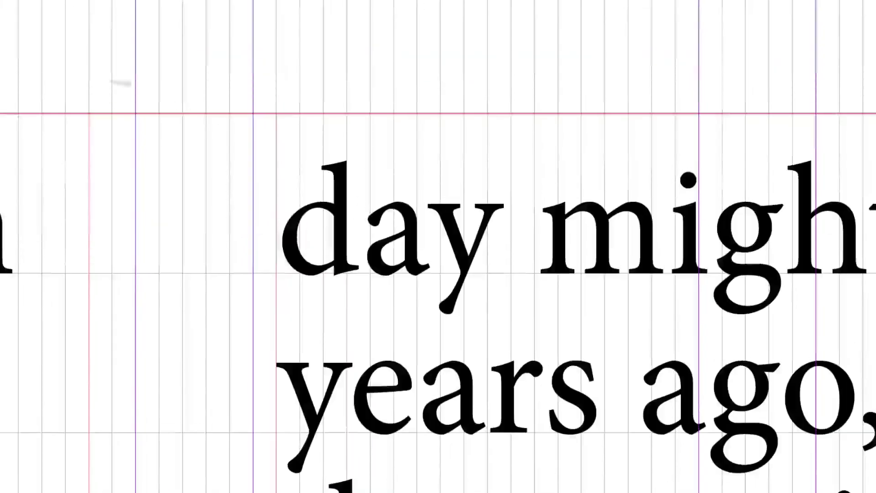
left_click_drag(43, 70, 471, 252)
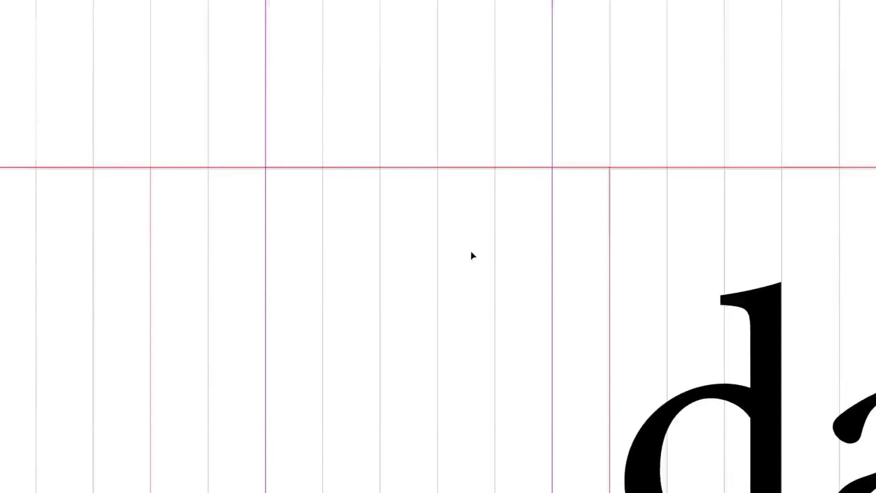
scroll(518, 245, "up", 2)
key("ctrl+1")
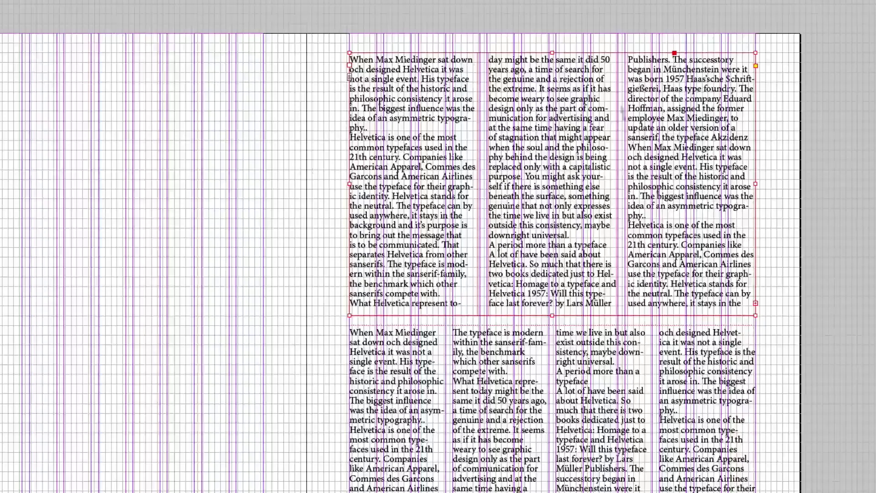
left_click_drag(500, 32, 574, 99)
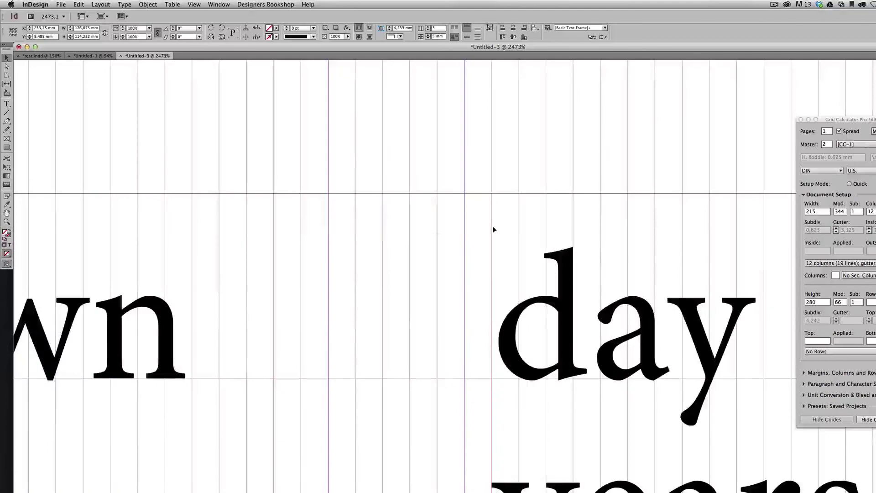
key("super+0")
Zoom in on the column gap and the gap between the two text frames
left_click_drag(533, 122, 584, 193)
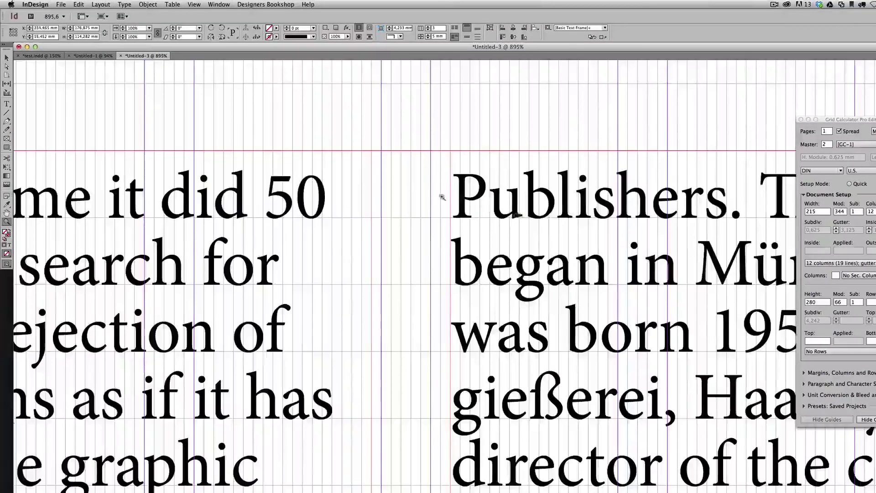
left_click(442, 196)
left_click(434, 294)
key("super+1")
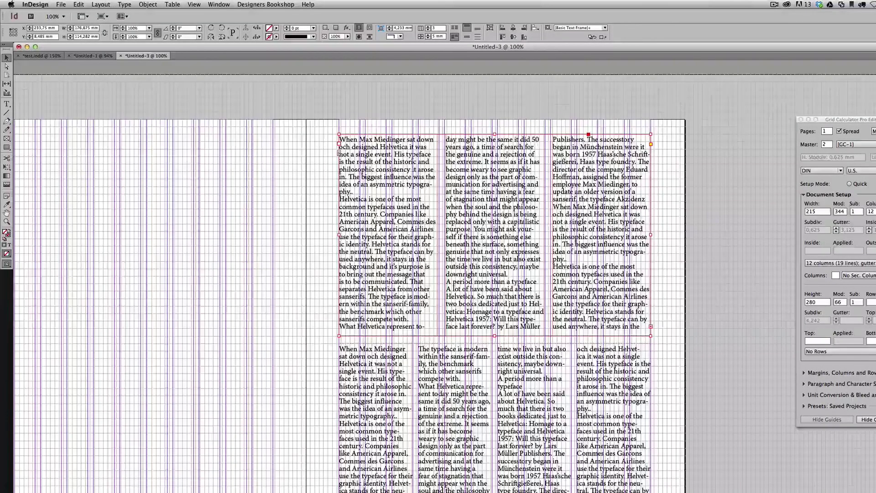
key("z")
left_click_drag(351, 311, 682, 421)
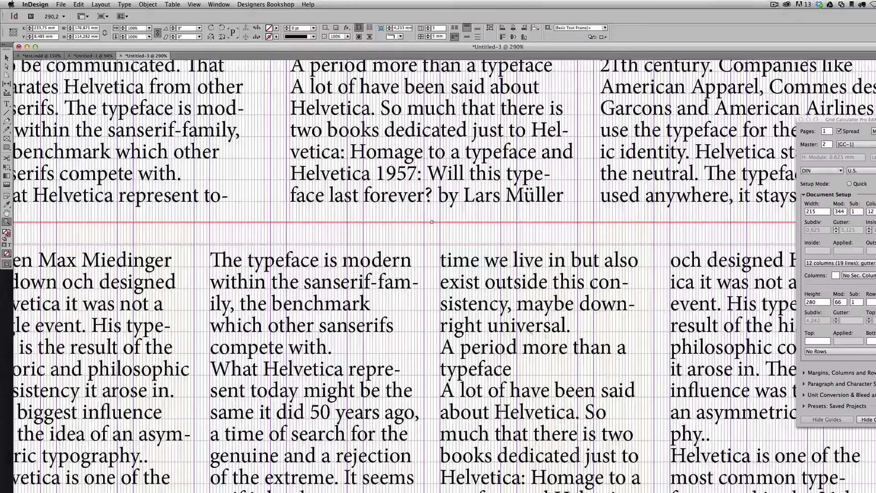
left_click(462, 311)
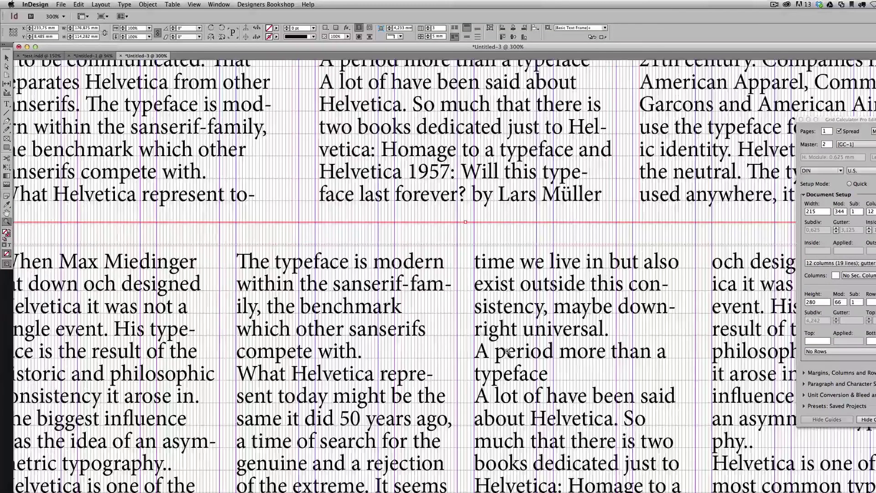
left_click_drag(486, 304, 477, 305)
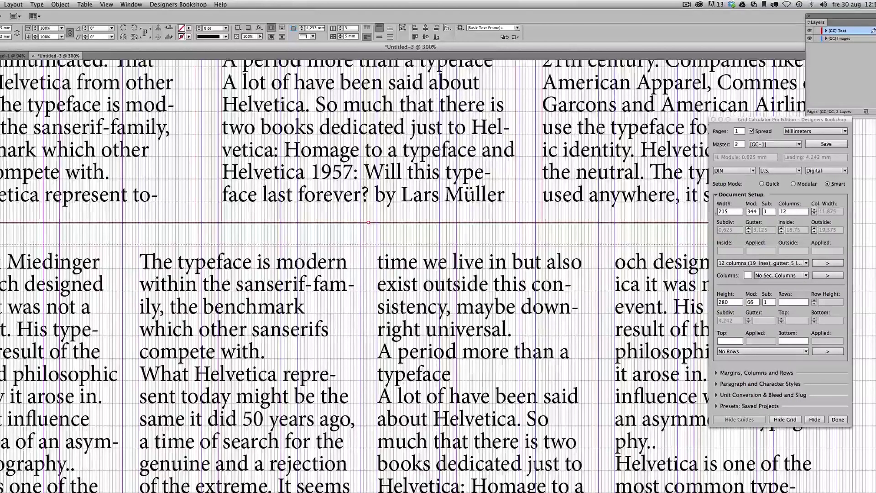
Screenshot the Grid Calculator's Modular setup, then return it to Smart and close it
left_click(793, 184)
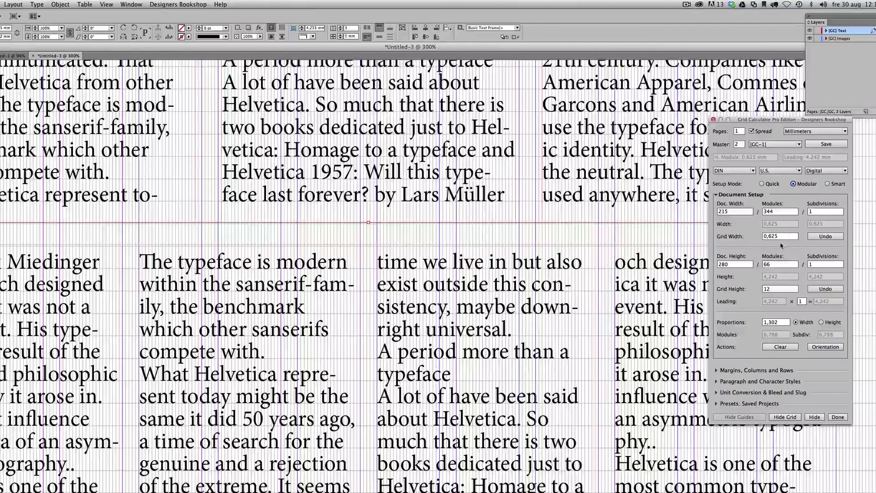
key("alt")
key("space")
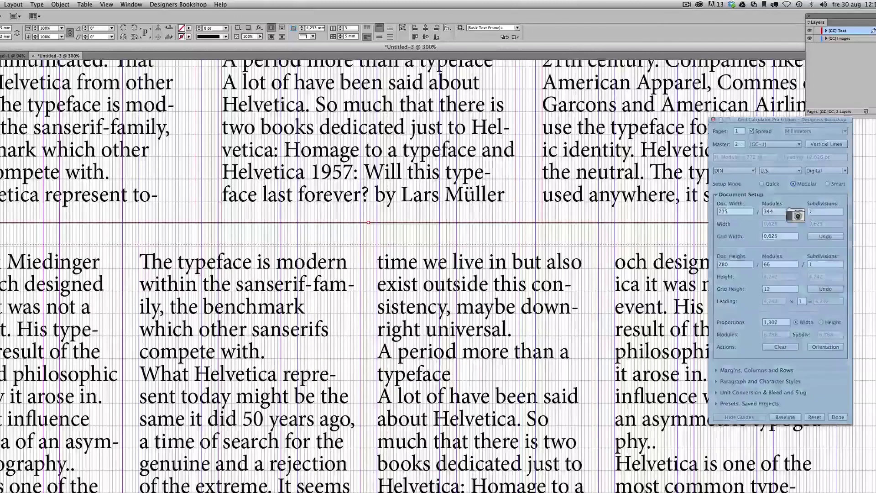
left_click(795, 215)
left_click(827, 183)
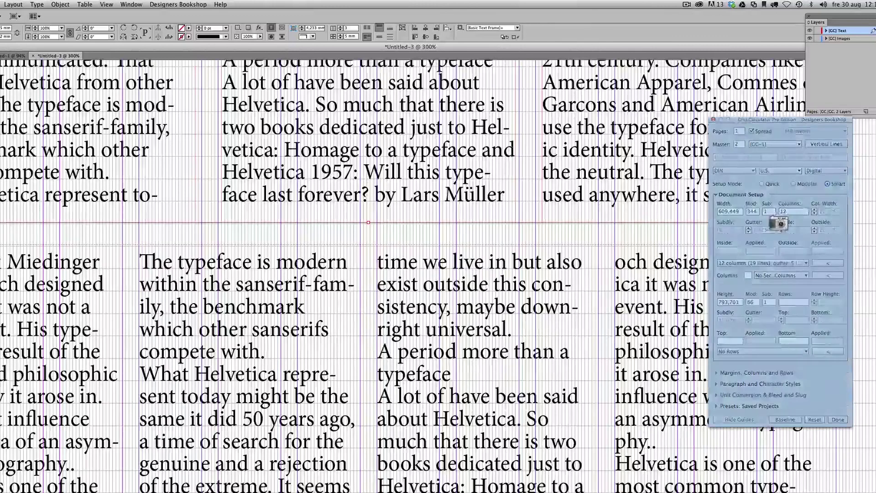
left_click(837, 419)
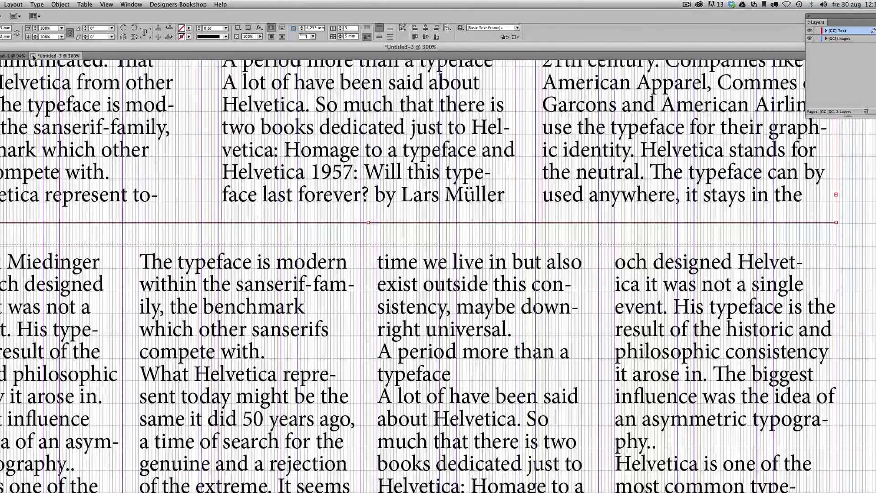
Close Untitled-3 without saving and apply Grid Calculator Pro's grid to test.indd
left_click(33, 55)
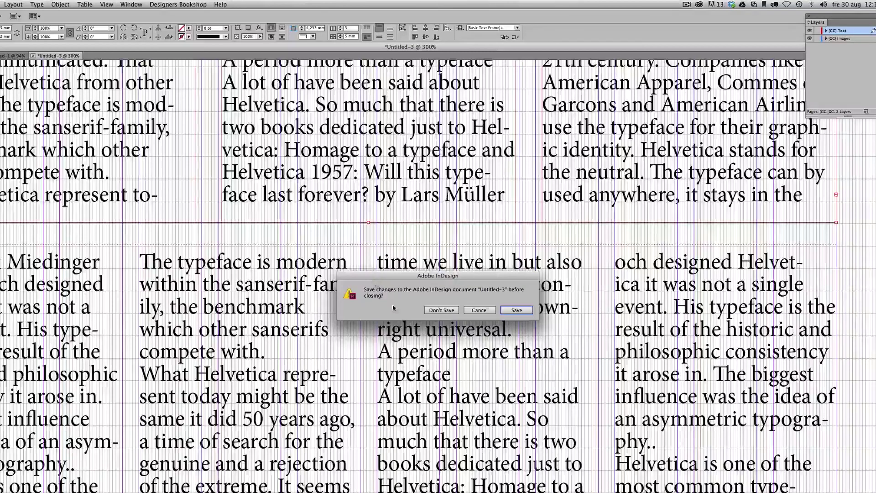
left_click(441, 309)
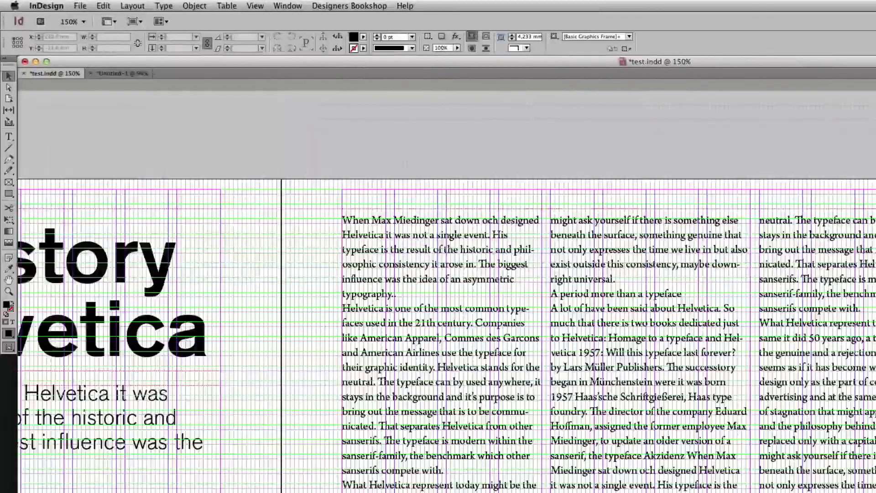
left_click(187, 4)
mouse_move(348, 21)
left_click(465, 18)
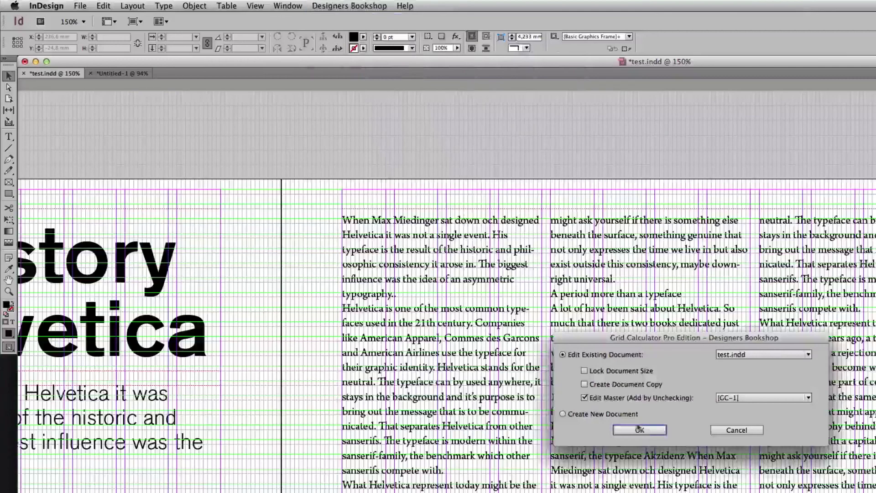
left_click(638, 429)
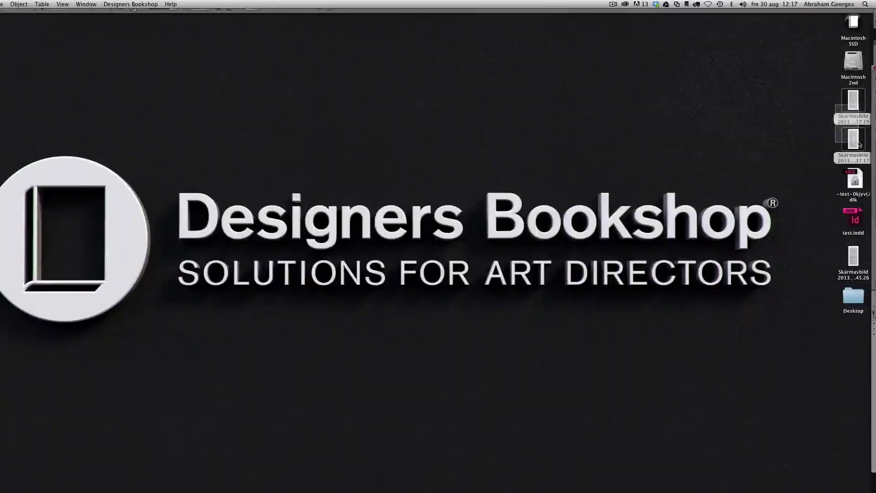
Review the saved Modular grid settings screenshot (12.17.17) in Preview
double_click(859, 145)
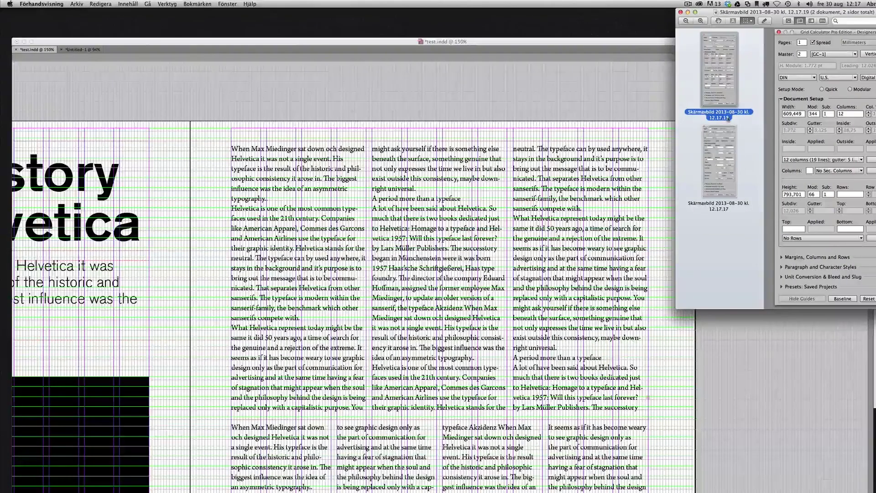
left_click(720, 158)
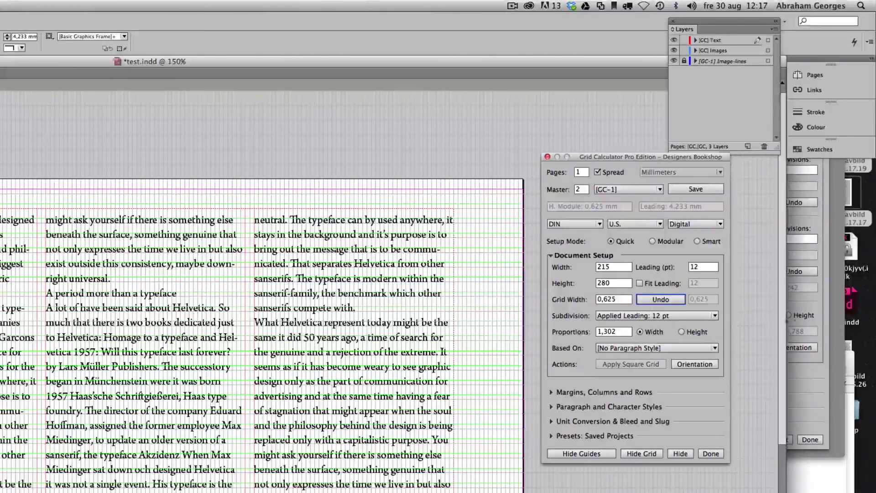
Compare against the Smart-mode grid screenshot and expand the Margins, Columns and Rows settings
left_click(803, 315)
left_click(562, 97)
key("super+shift+4")
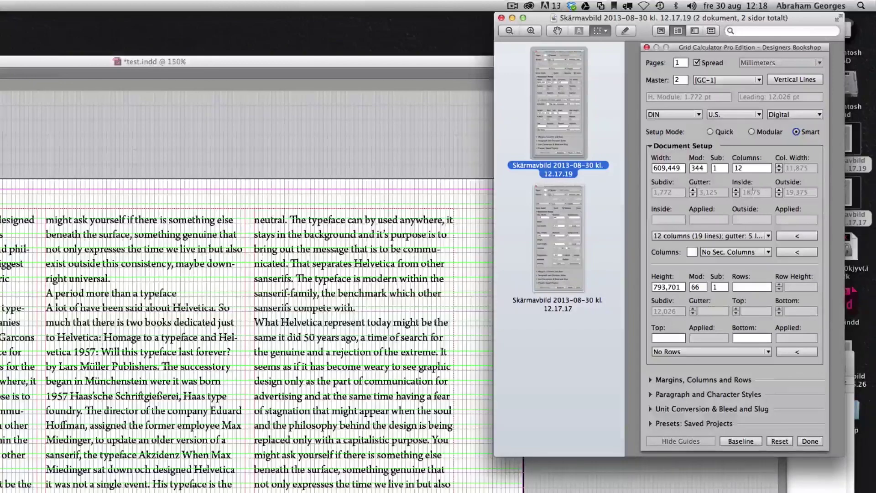
left_click(316, 258)
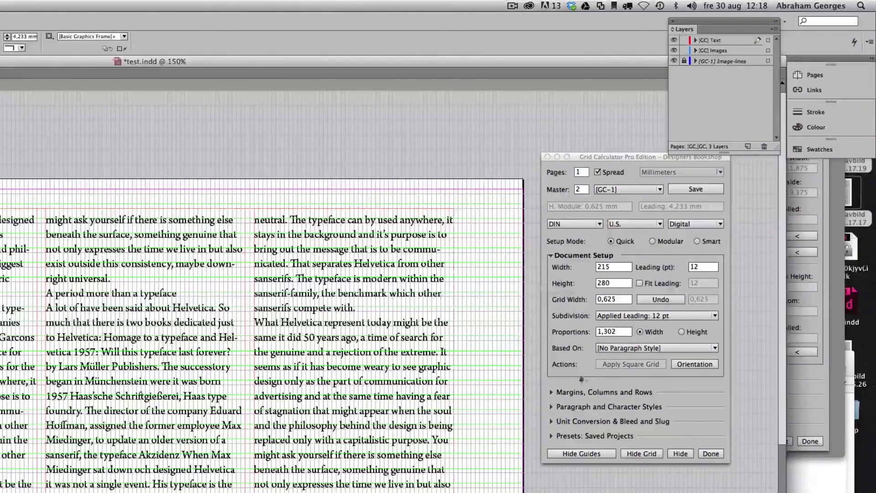
left_click(569, 393)
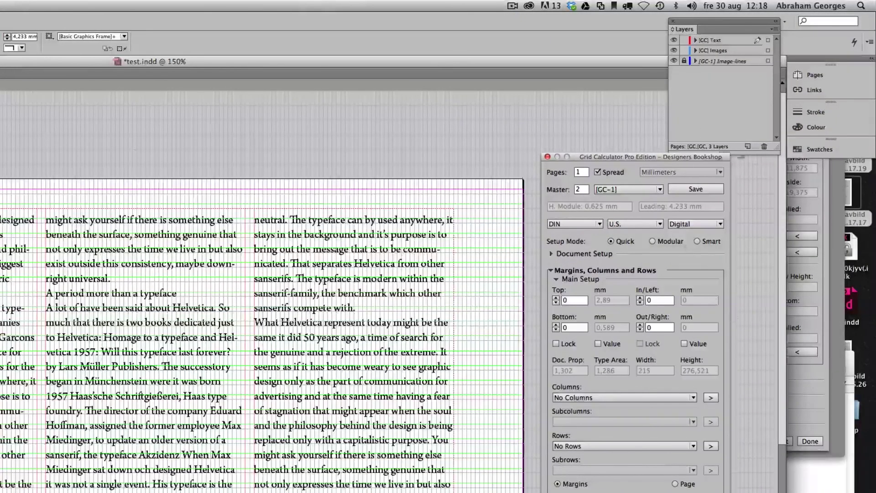
left_click(820, 208)
left_click_drag(740, 18, 782, 29)
left_click(464, 202)
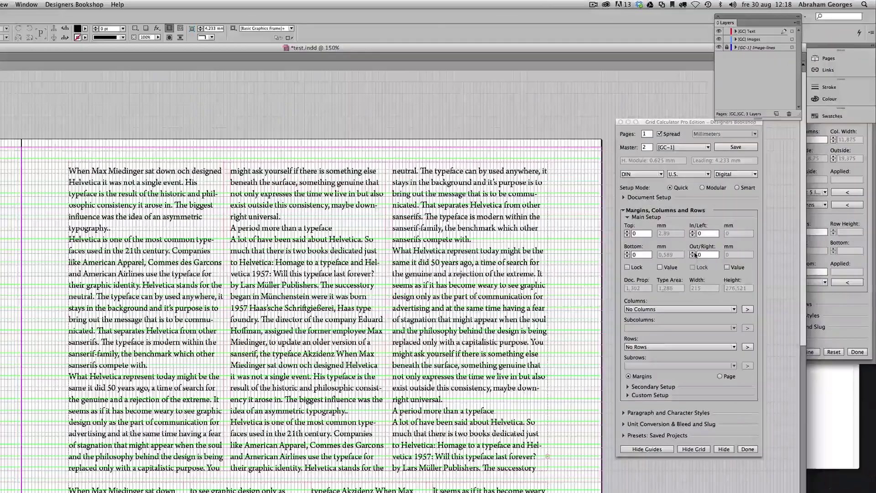
Raise the outside (right) margin step by step to 31
left_click(692, 253)
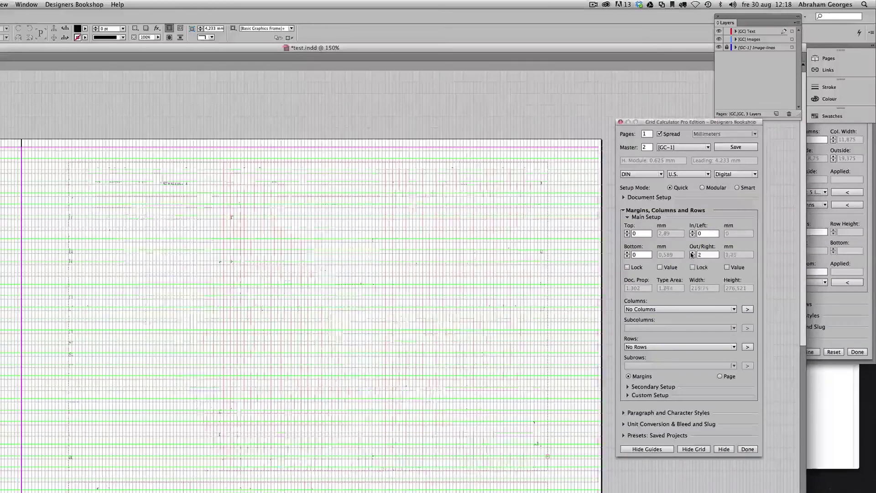
left_click(692, 252)
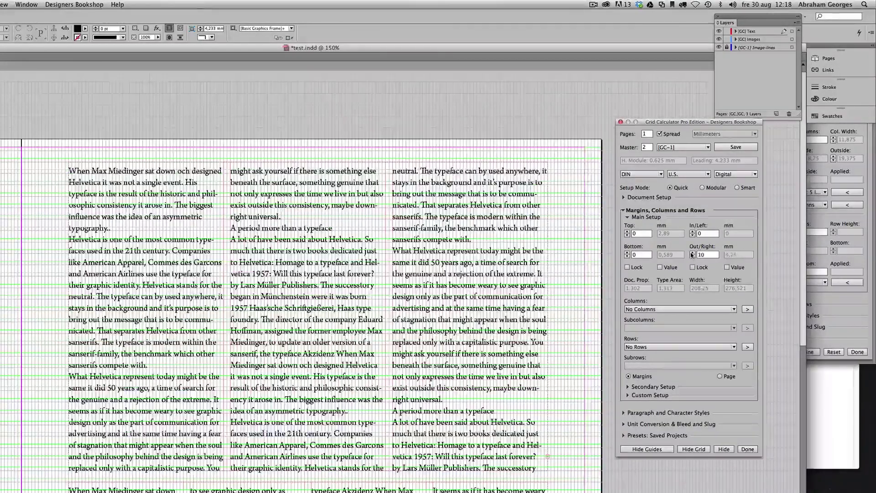
left_click(692, 252)
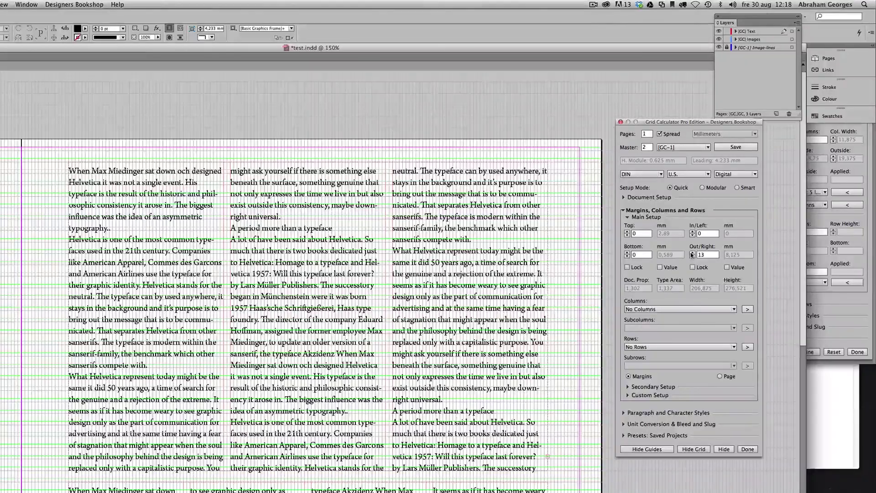
left_click(692, 252)
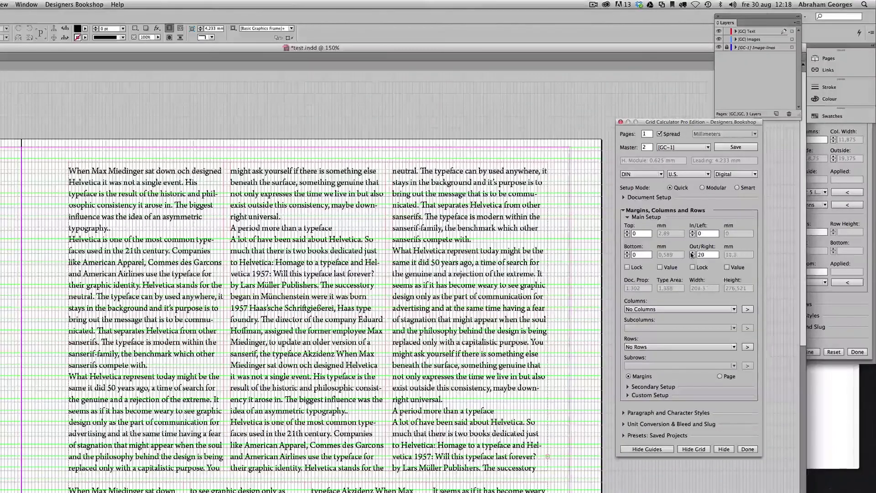
left_click(692, 252)
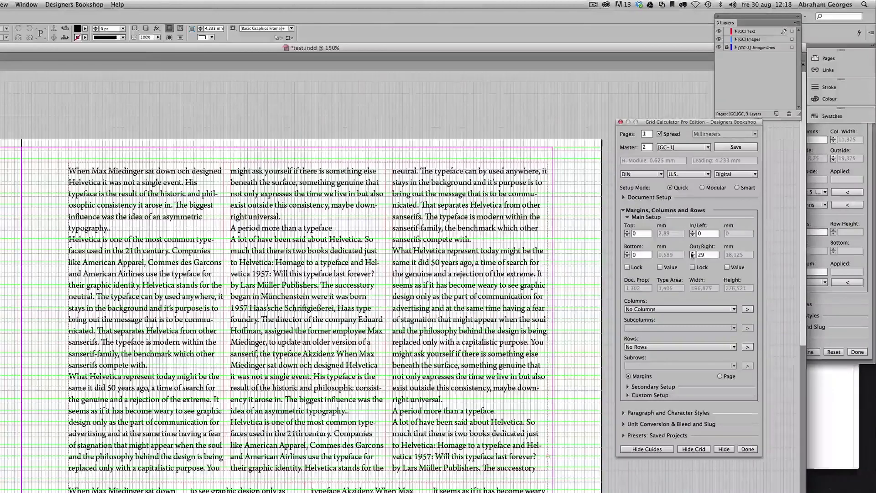
left_click(692, 253)
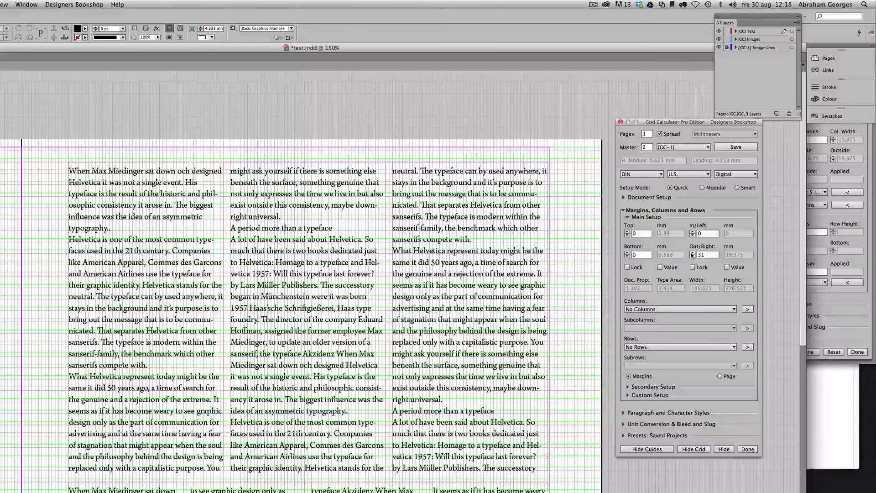
Set the inside (left) margin to 30, giving a 176,875 mm type area
left_click(712, 234)
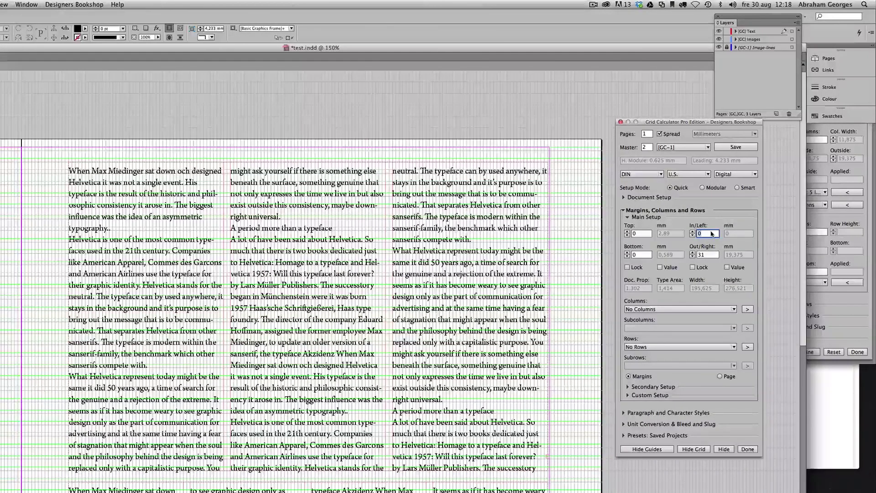
type("3")
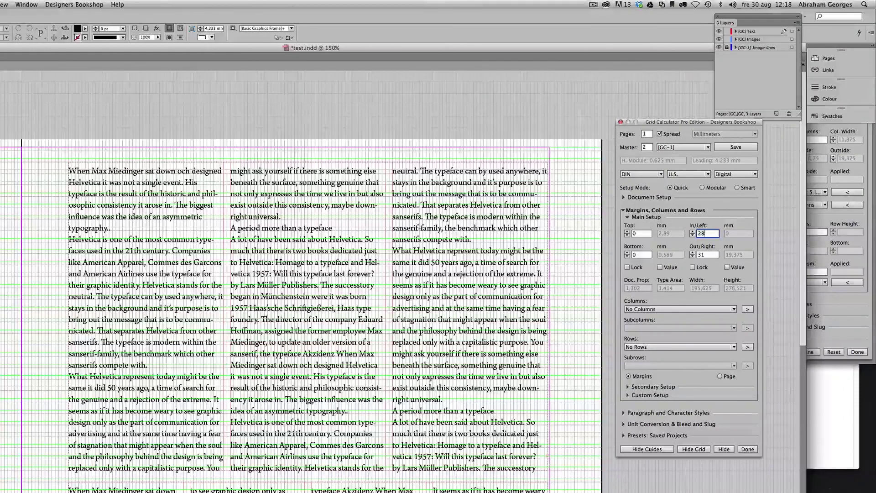
key("Tab")
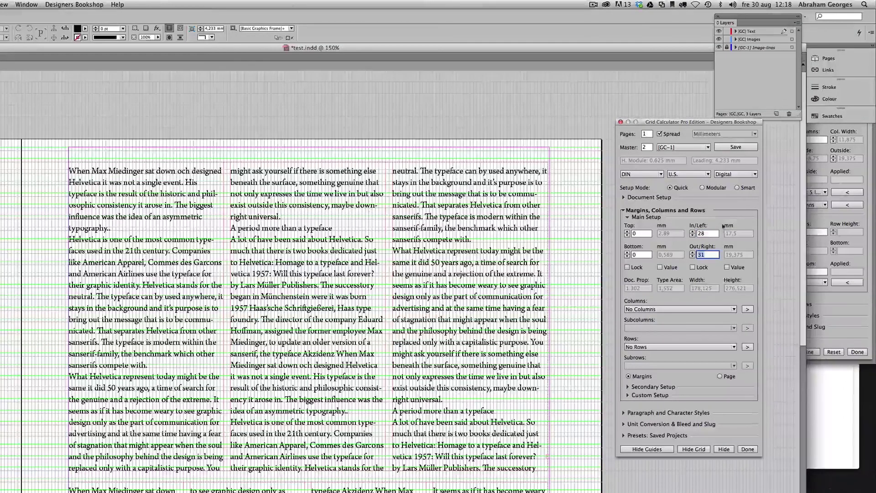
left_click(693, 232)
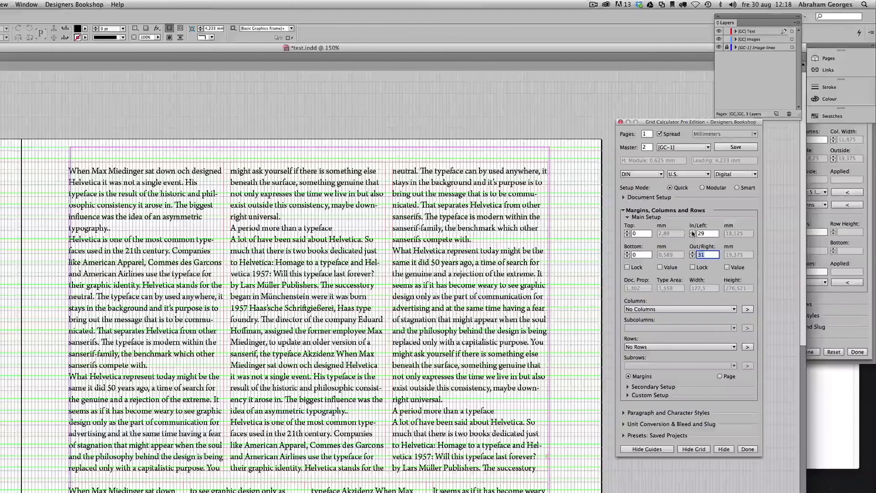
left_click(693, 232)
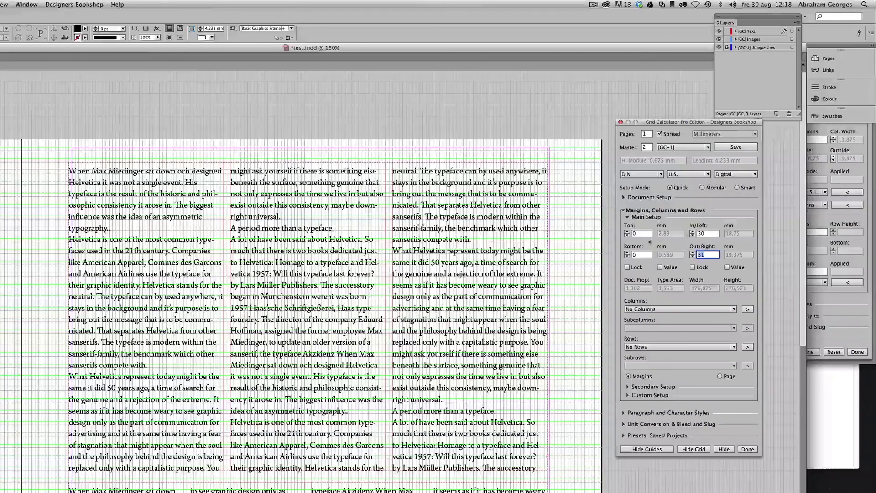
left_click(653, 310)
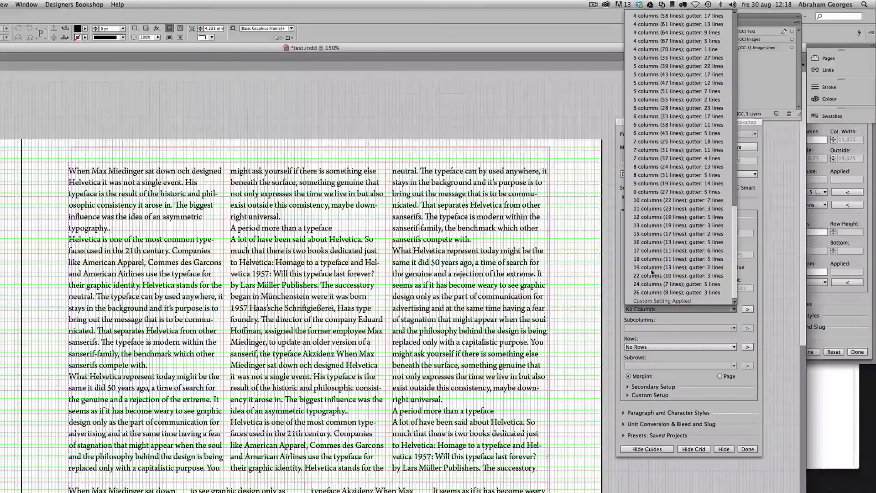
Apply '12 columns (19 lines); gutter: 5 lines' and draw a test rectangle across one gutter
left_click(660, 217)
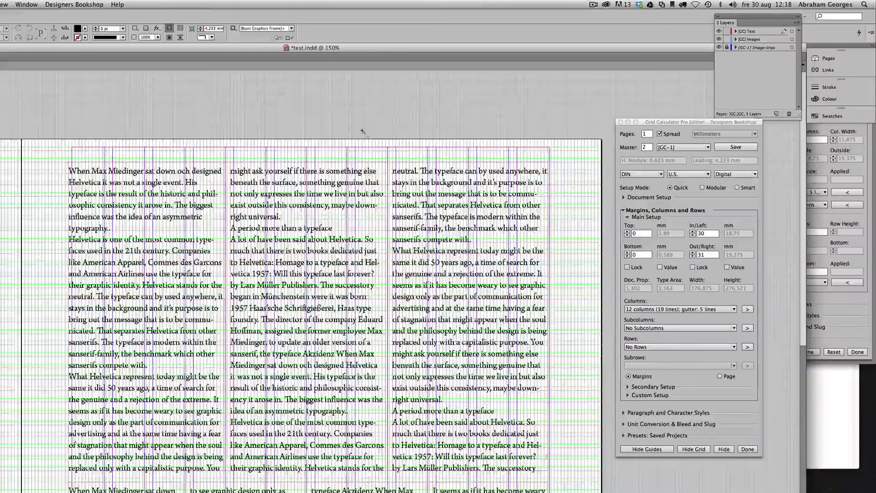
left_click_drag(362, 132, 469, 229)
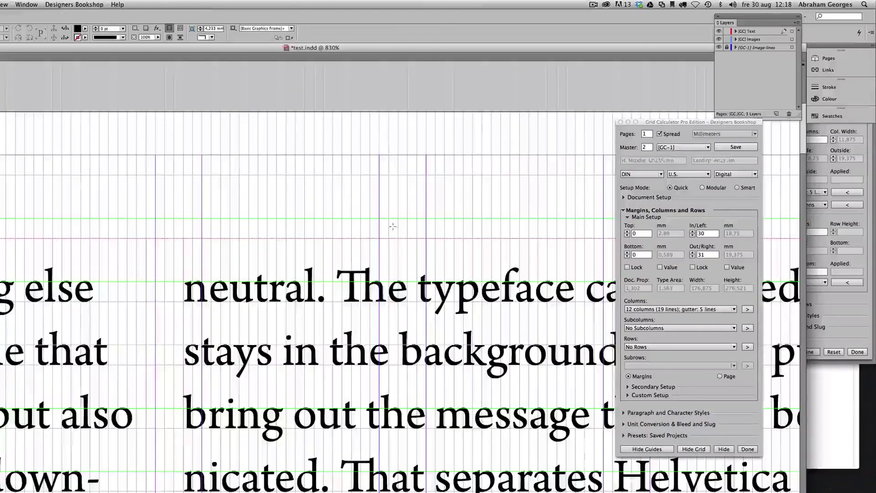
left_click_drag(379, 194, 446, 218)
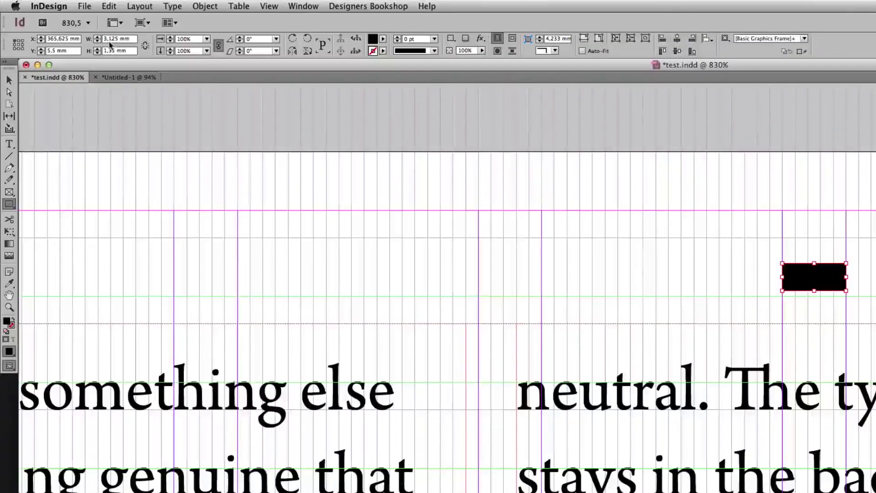
Delete the small black test rectangle and zoom out to the text area
key("v")
left_click(670, 253)
left_click(805, 272)
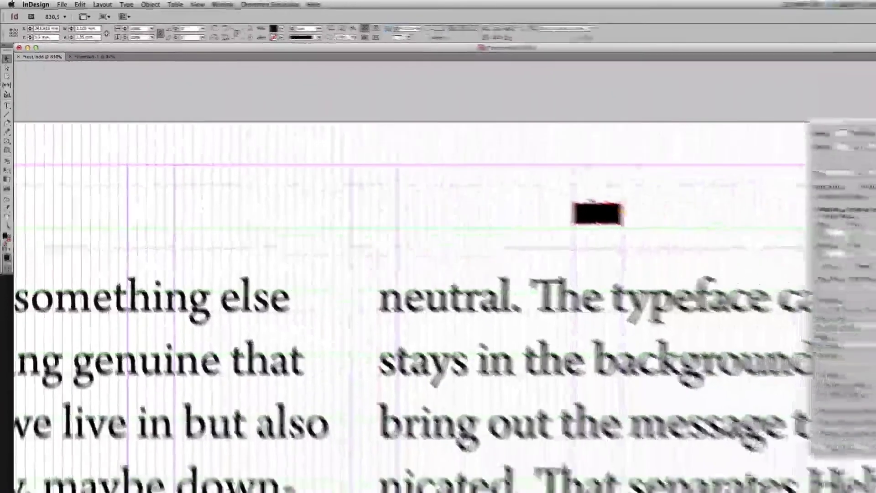
key("Delete")
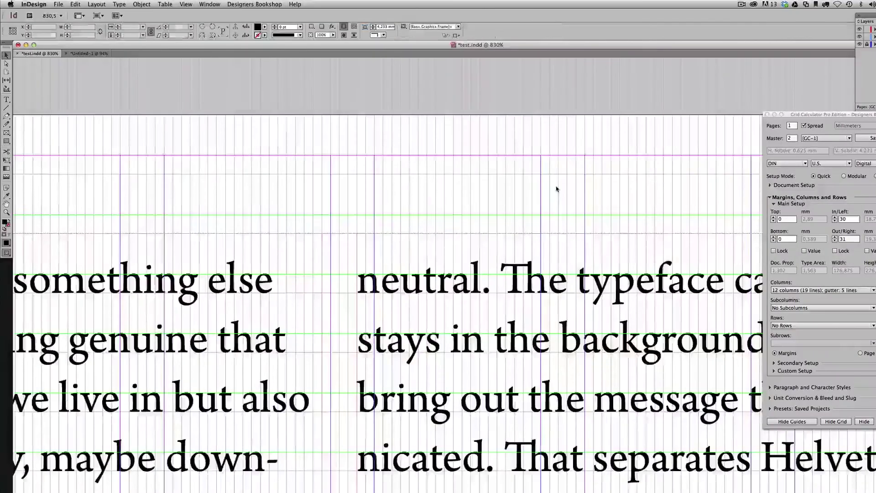
key("super+minus")
key("super+minus")
key("super+minus")
key("super+minus")
key("super+minus")
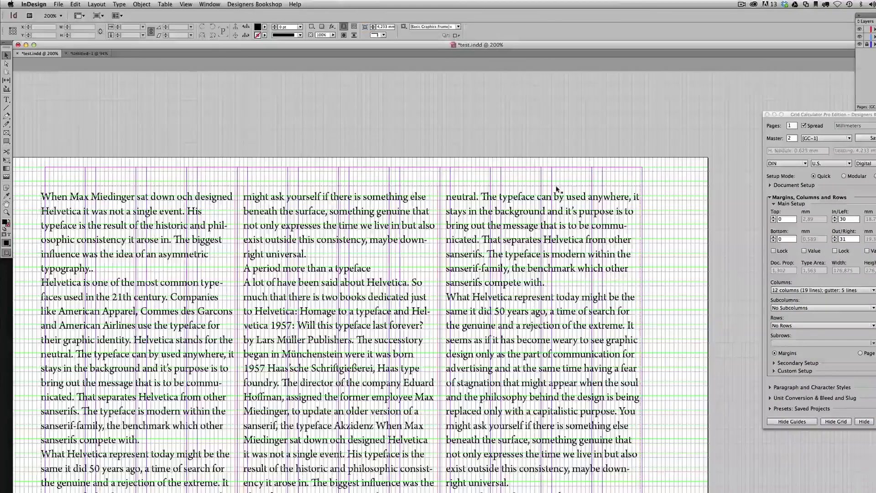
Snap the upper text frame's left and right edges onto the column guides
left_click(222, 277)
scroll(222, 277, "left", 3)
scroll(223, 277, "down", 2)
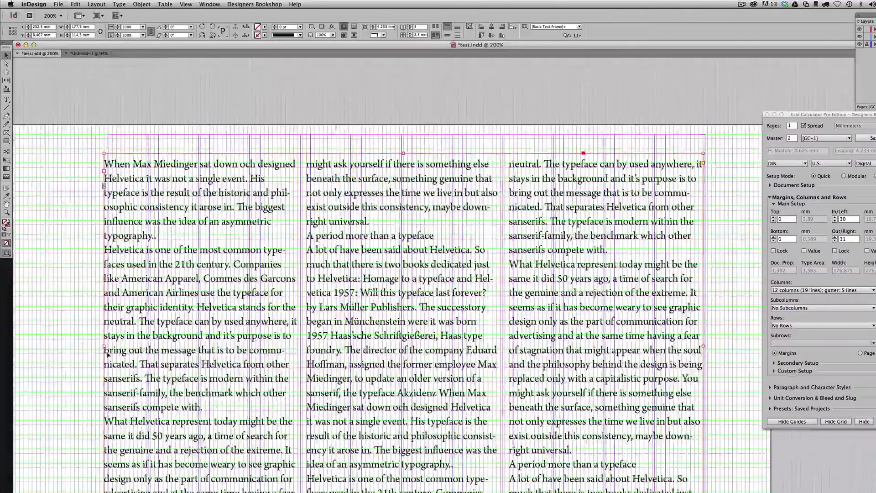
left_click_drag(104, 345, 108, 346)
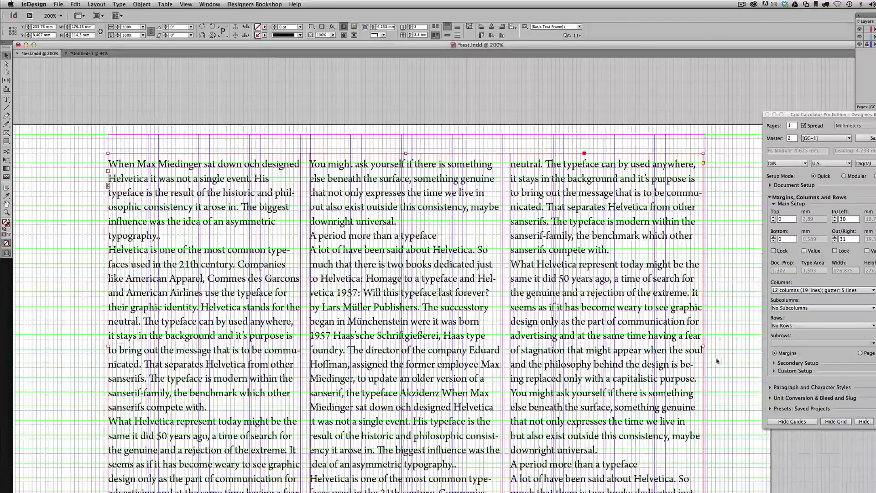
left_click_drag(705, 346, 707, 346)
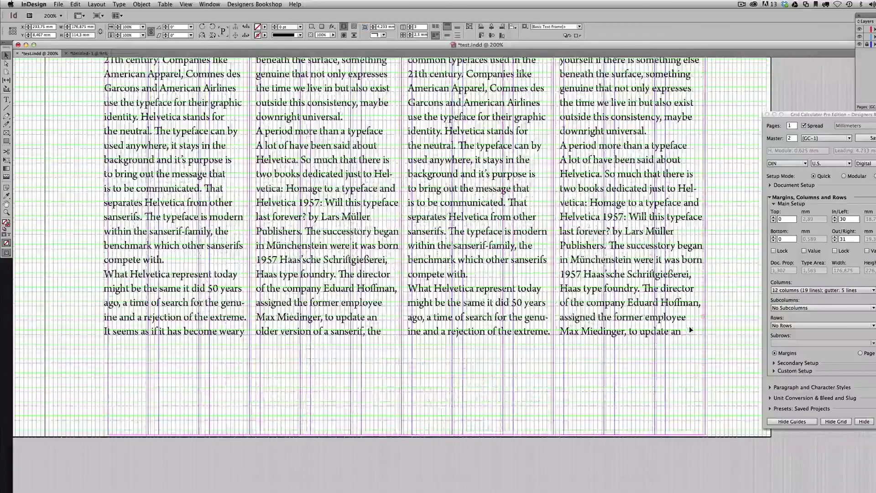
Snap the lower text frame's right and left edges onto the column guides
scroll(706, 191, "up", 5)
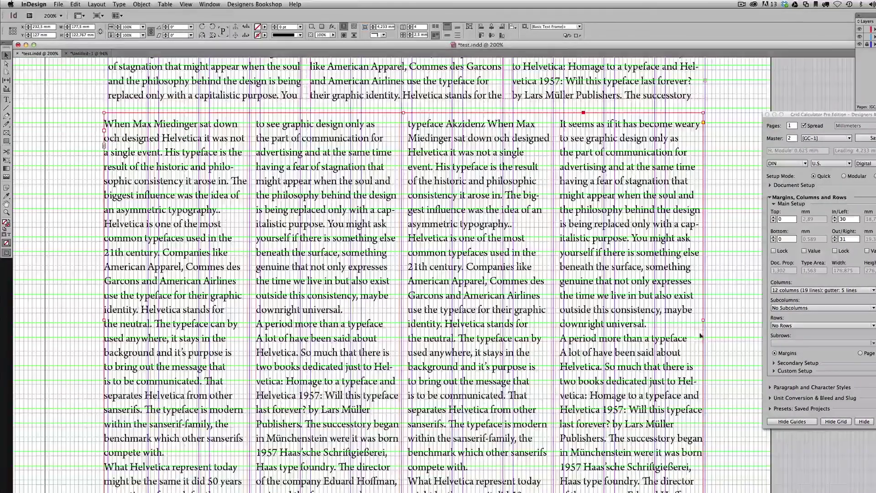
left_click_drag(703, 320, 705, 320)
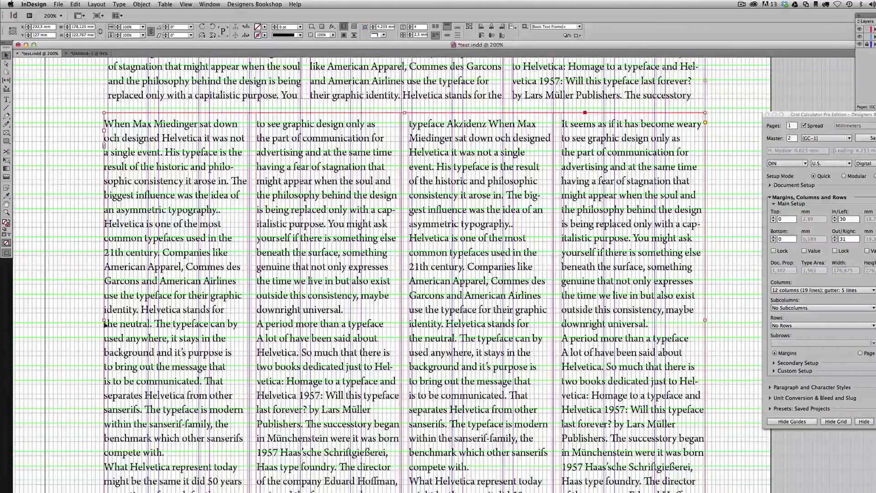
left_click_drag(105, 324, 108, 324)
left_click(76, 332)
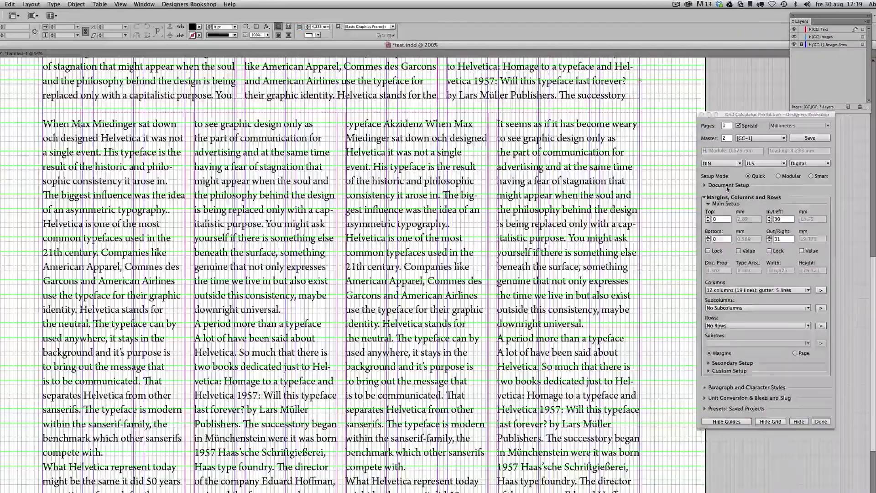
Switch the Grid Calculator palette back to Document Setup and select the lower text frame
left_click(728, 186)
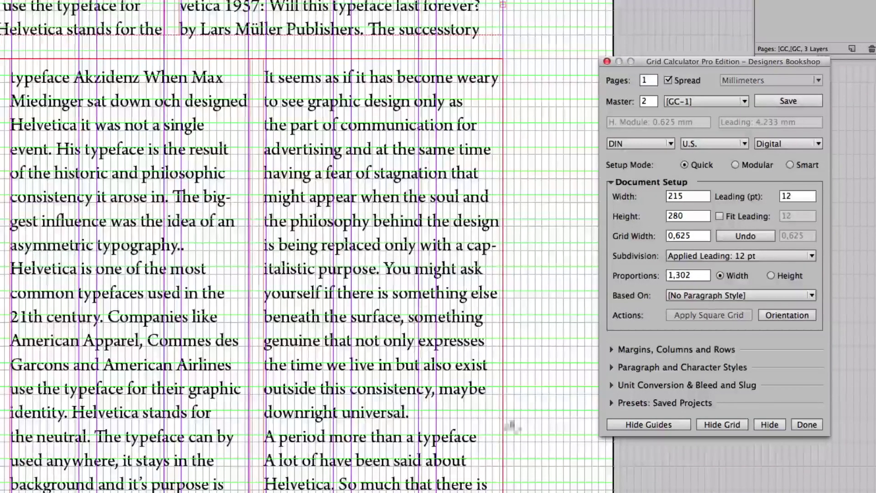
left_click(407, 427)
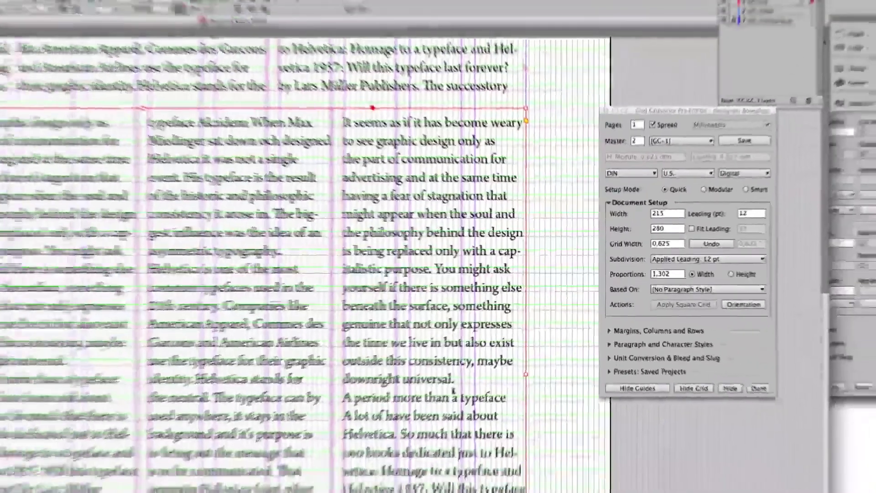
Give the text frame a 3,125 mm column gutter in Text Frame Options
key("super+b")
key("Tab")
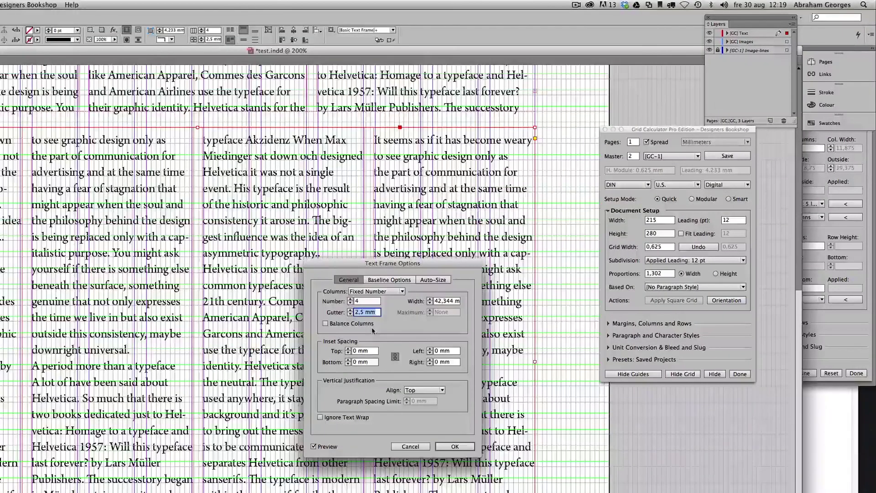
type("3,125")
key("Tab")
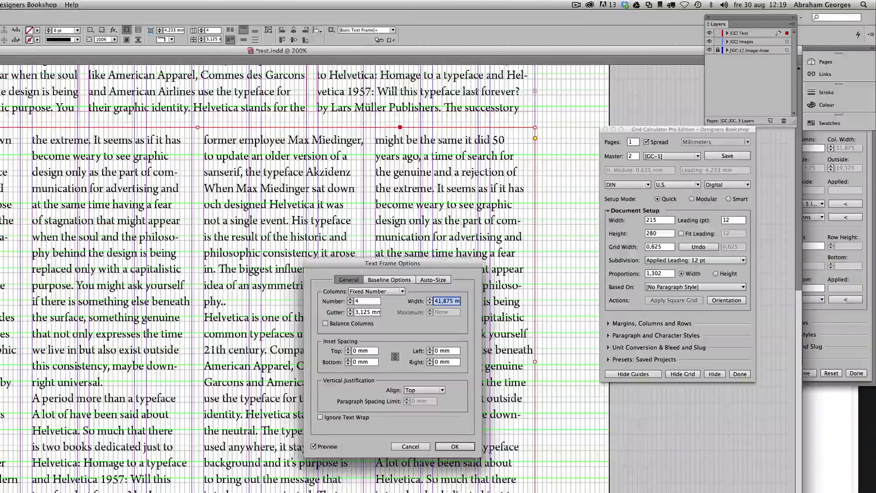
left_click(460, 448)
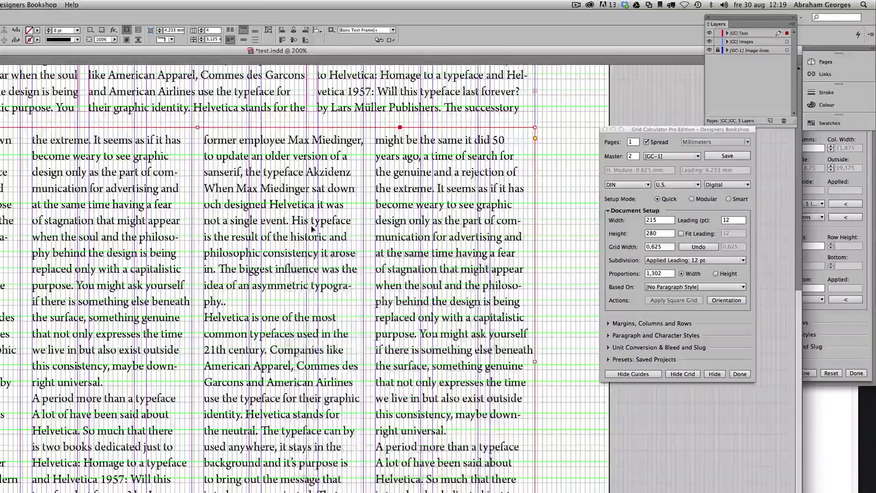
Change the frame to 3 columns with a 5 mm gutter, 55,625 mm each
scroll(312, 229, "up", 10)
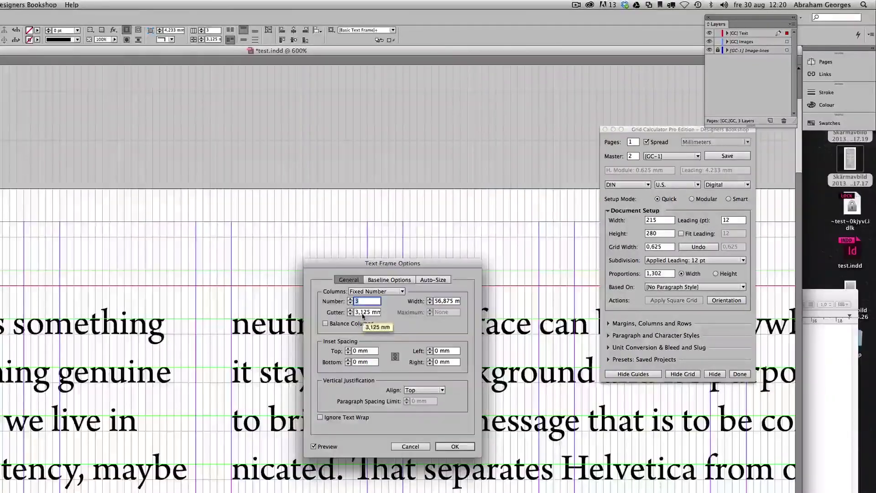
triple_click(365, 312)
type("5")
key("Tab")
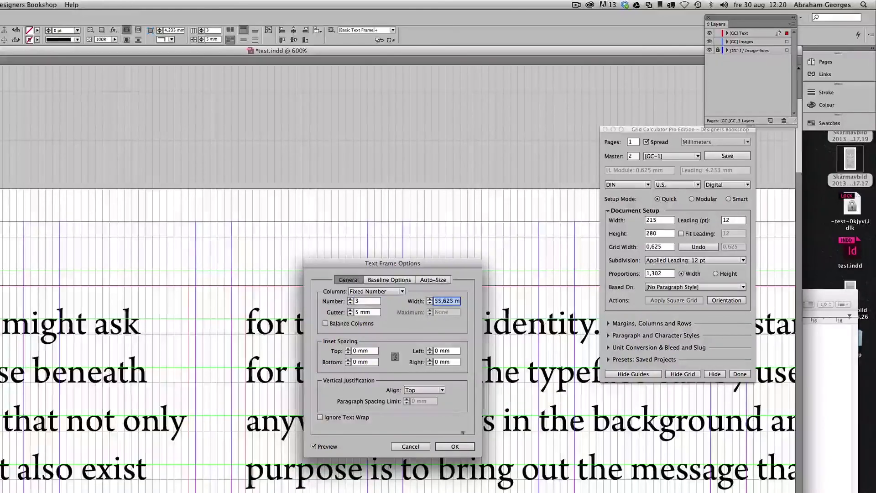
left_click(455, 446)
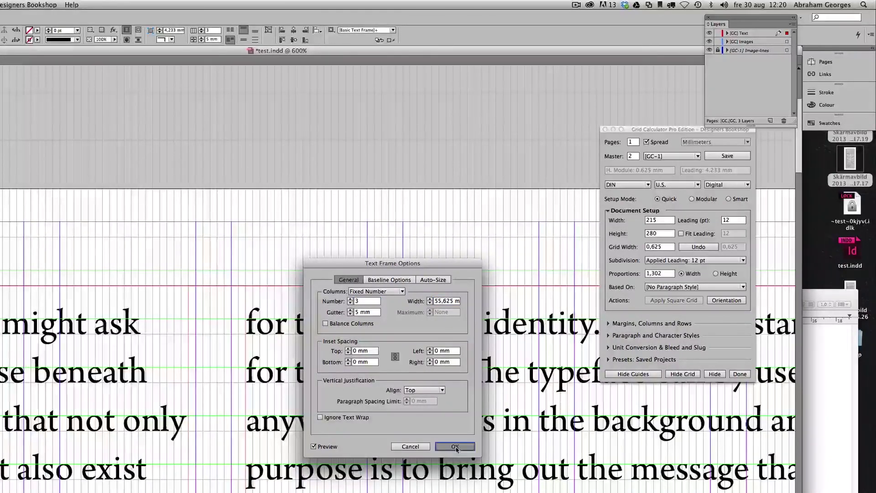
left_click(456, 447)
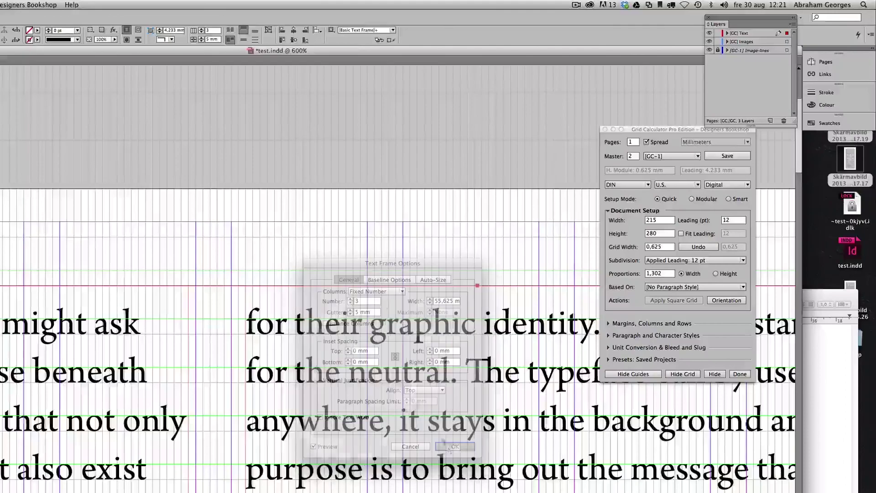
key("super+minus")
key("super+minus")
key("super+minus")
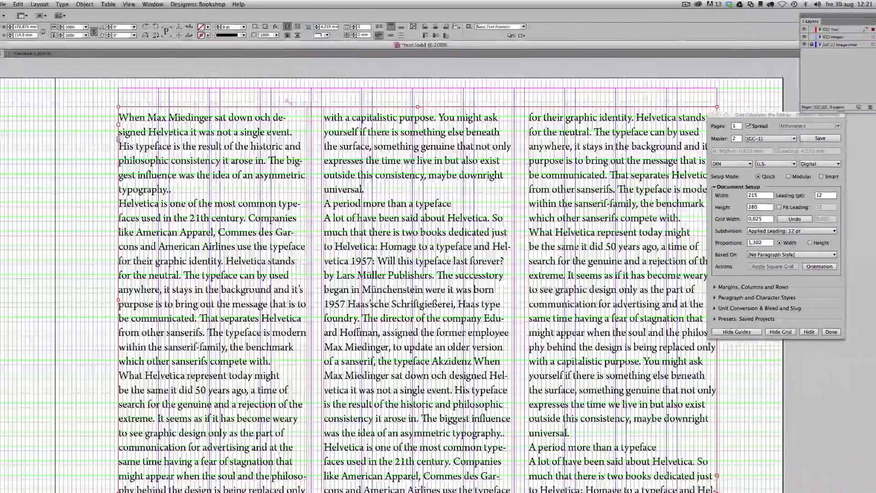
left_click_drag(204, 98, 251, 137)
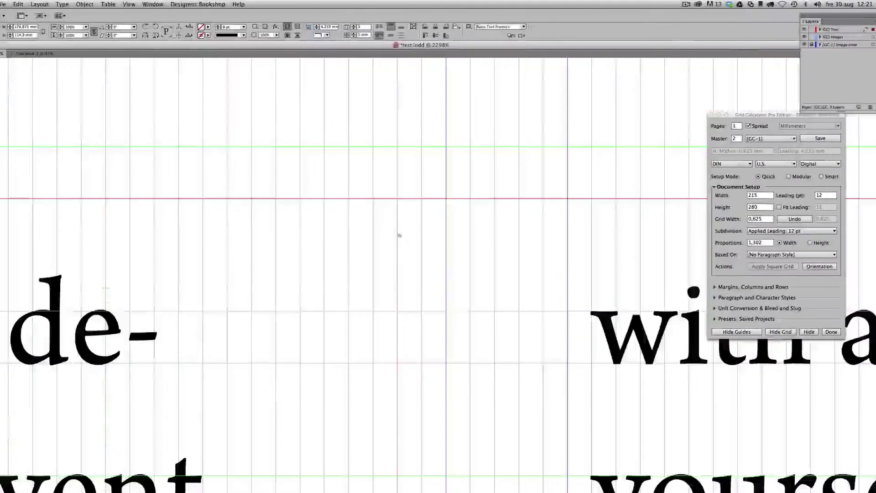
left_click_drag(354, 264, 269, 264)
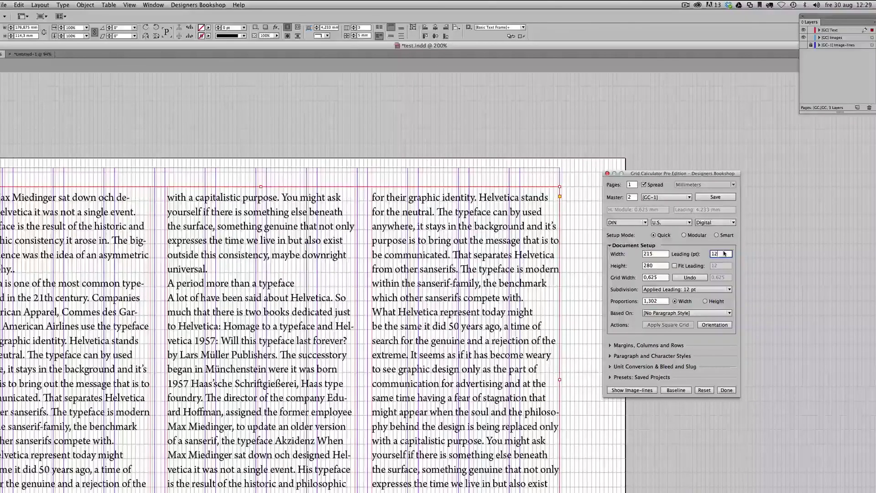
left_click(361, 181)
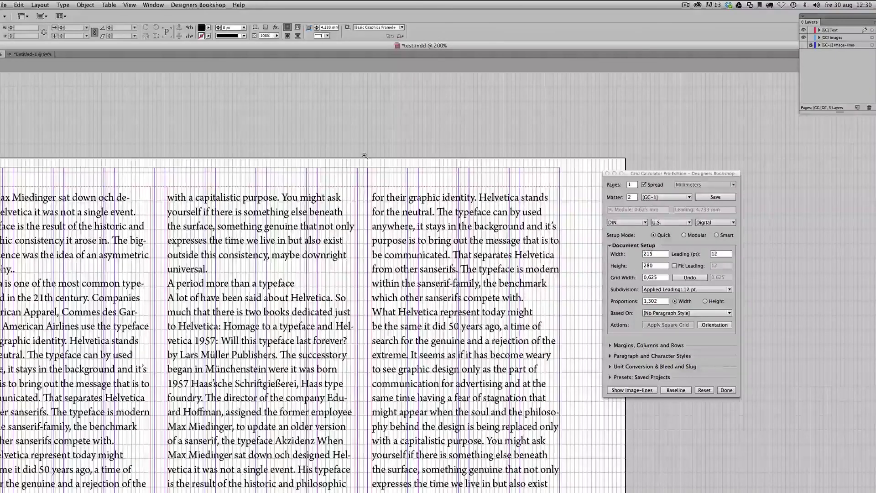
left_click(373, 200, "super")
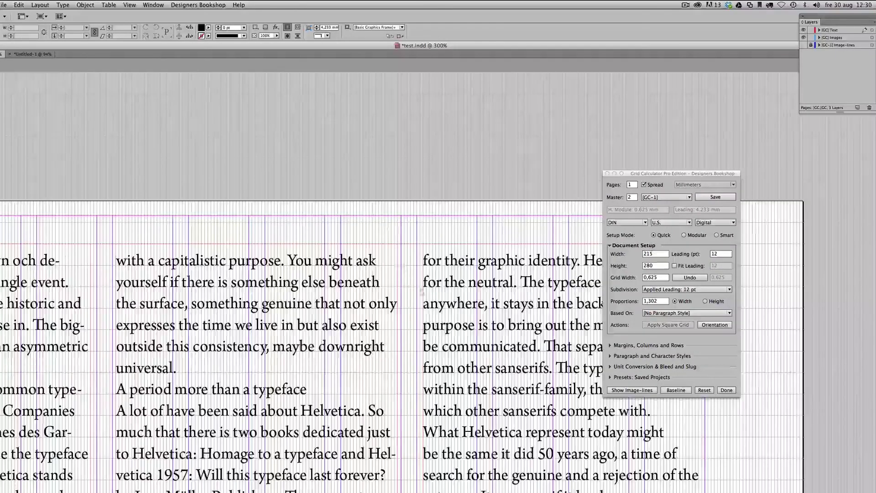
left_click_drag(422, 292, 396, 273)
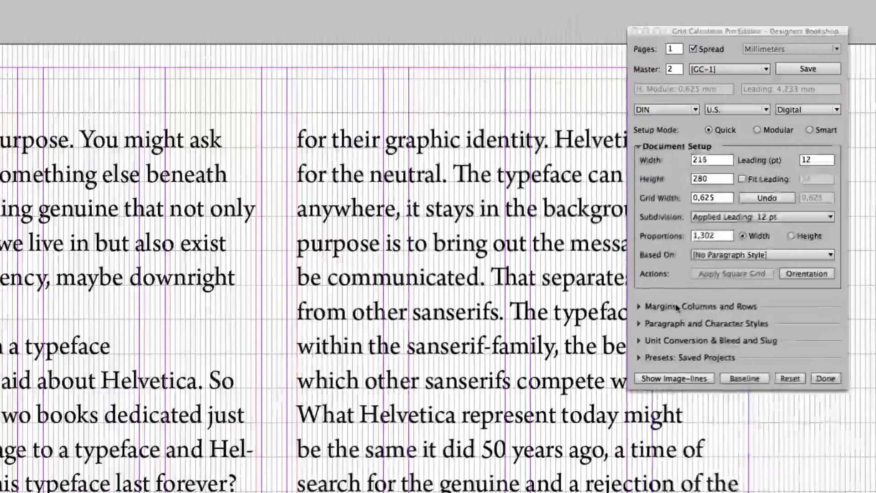
Set the secondary grid to '3 columns (89 lines); gutter: 8 lines' and close Grid Calculator Pro
left_click(677, 306)
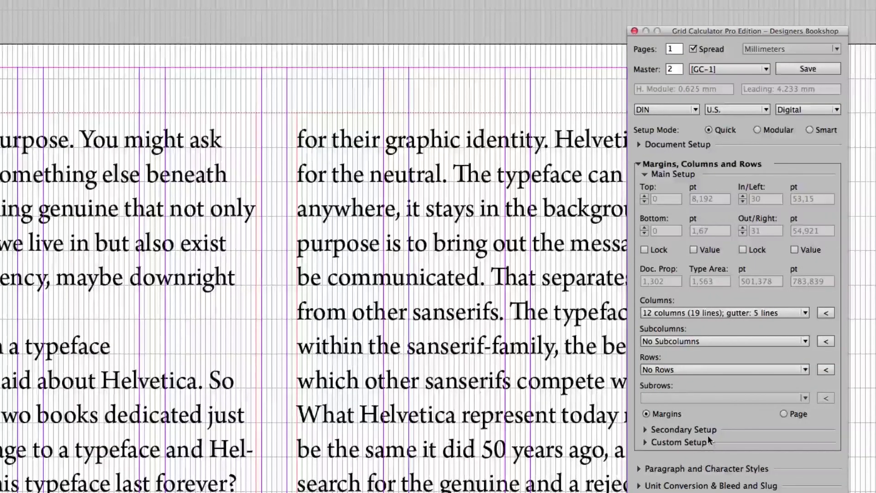
left_click(677, 429)
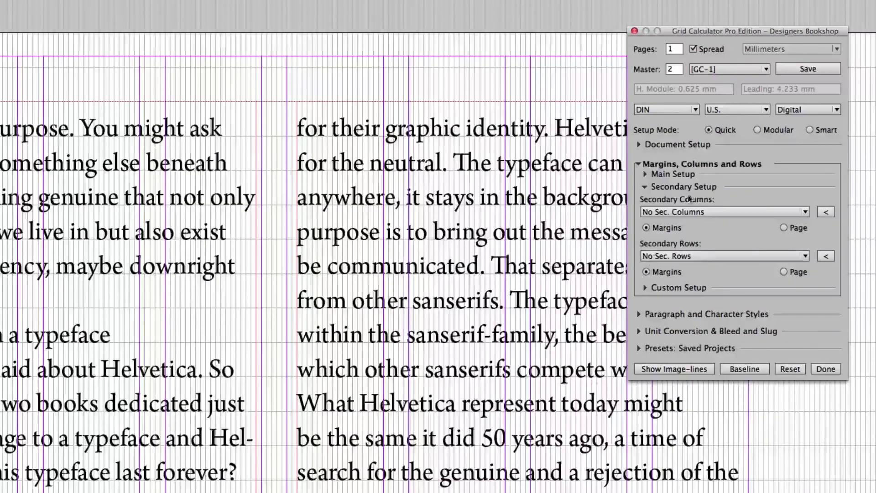
left_click(687, 214)
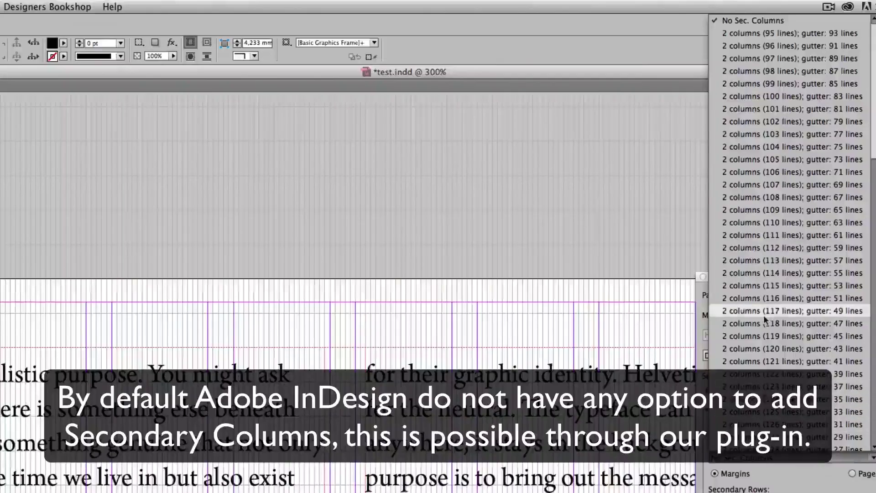
scroll(783, 228, "down", 15)
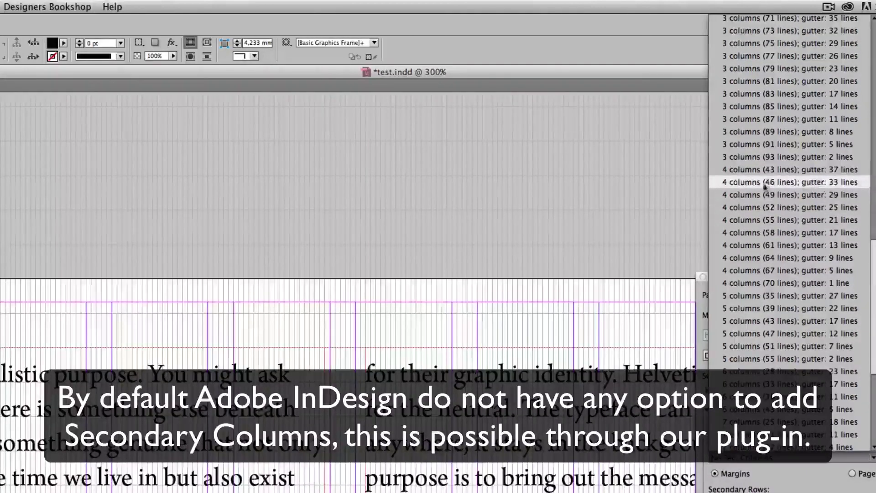
left_click(771, 170)
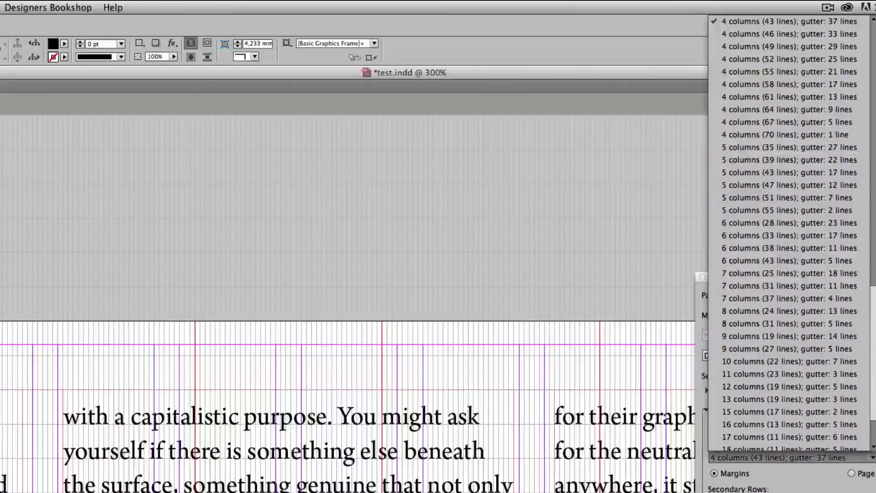
scroll(794, 257, "up", 10)
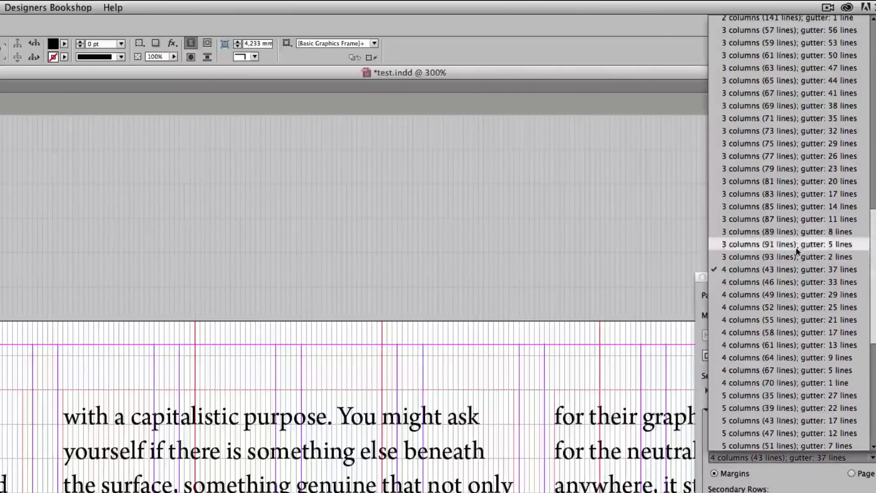
left_click(806, 233)
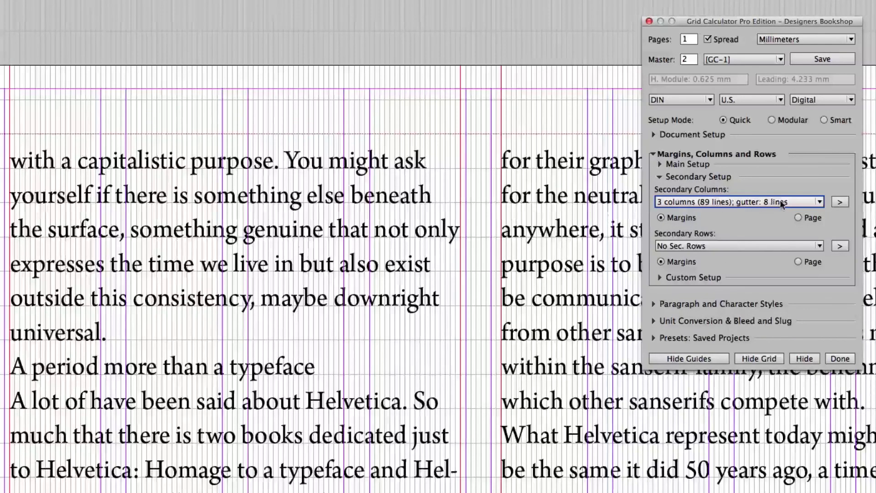
left_click(835, 361)
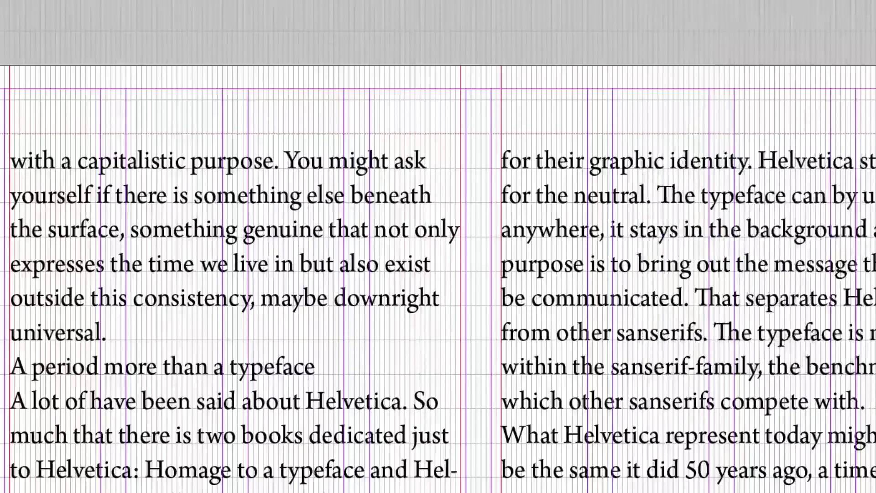
Zoom in on the top of the second column to inspect the new guides
left_click_drag(9, 70, 169, 223)
left_click_drag(239, 133, 607, 116)
scroll(455, 134, "left", 2)
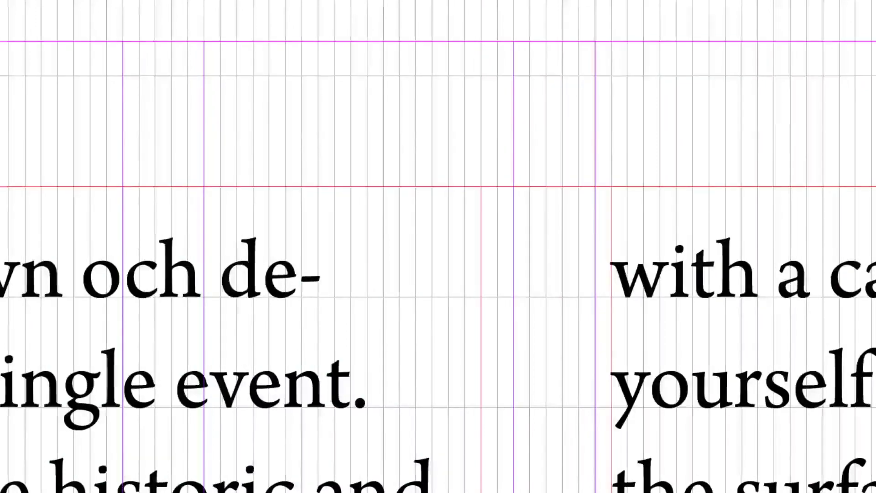
Check guide alignment near the word 'with', toggle the secondary columns layer, and view the whole page
left_click_drag(442, 177, 739, 297)
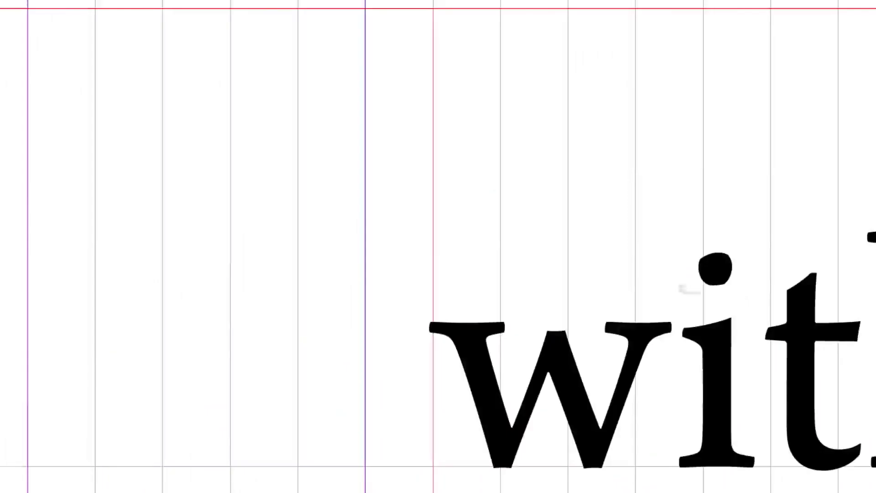
left_click_drag(479, 254, 526, 244)
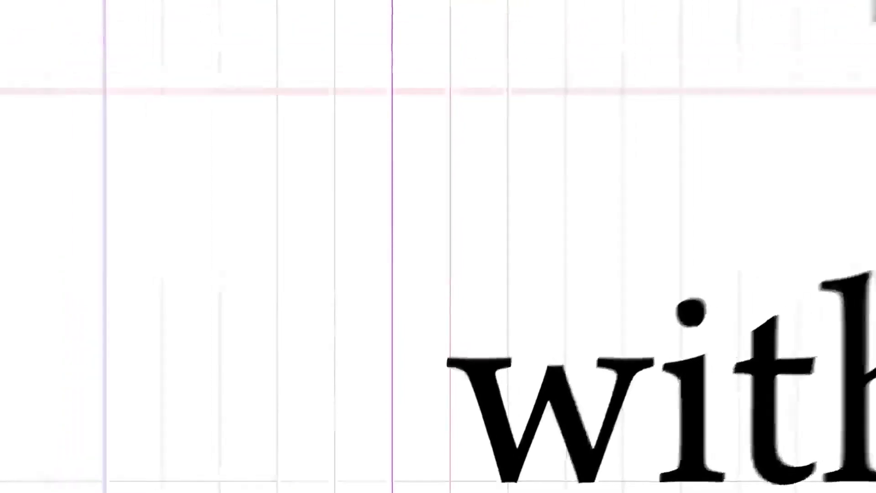
left_click(789, 49)
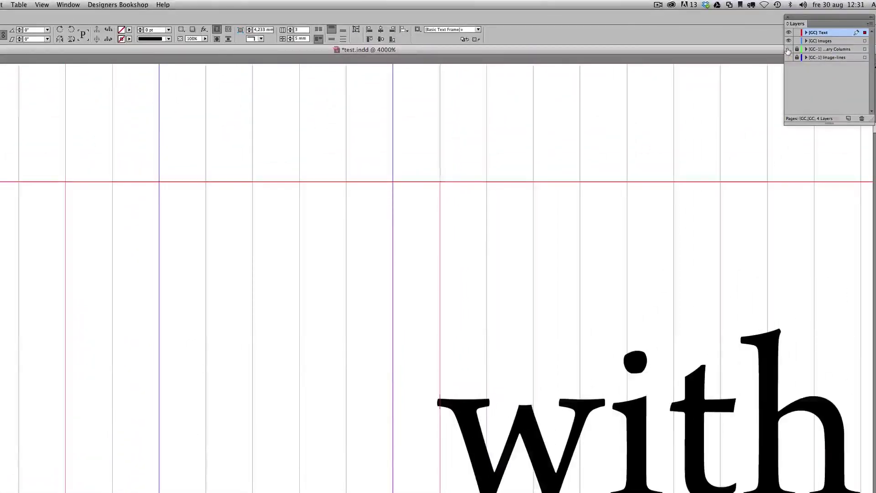
key("super+minus")
key("super+minus")
key("super+minus")
key("super+minus")
key("super+minus")
key("super+minus")
key("super+minus")
key("super+minus")
key("super+minus")
key("super+minus")
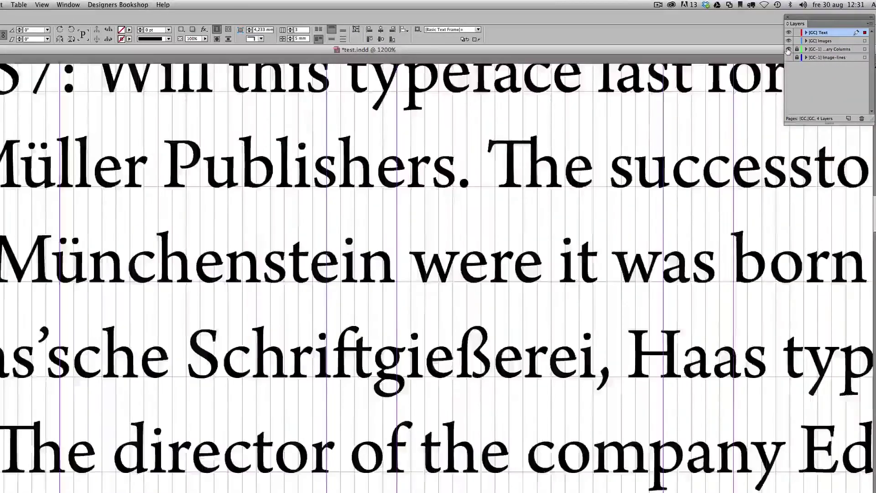
key("super+minus")
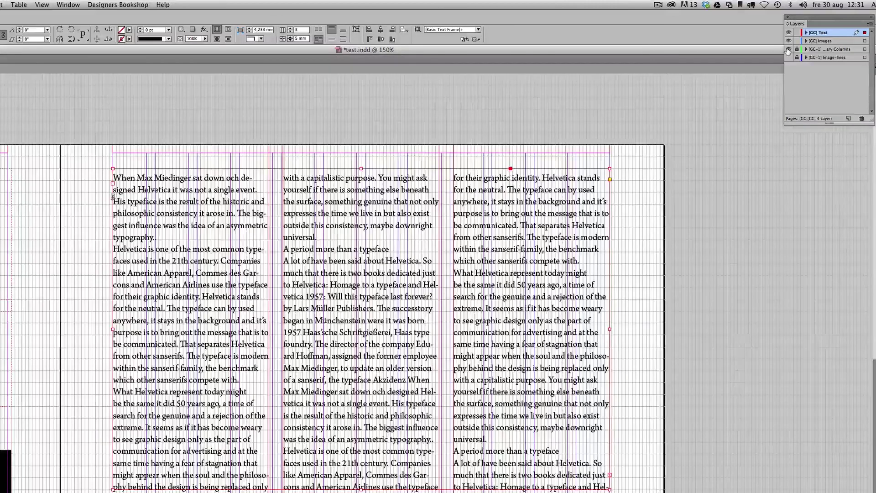
Move to the following spread and select the large black image frame
left_click(660, 265)
scroll(521, 363, "down", 10)
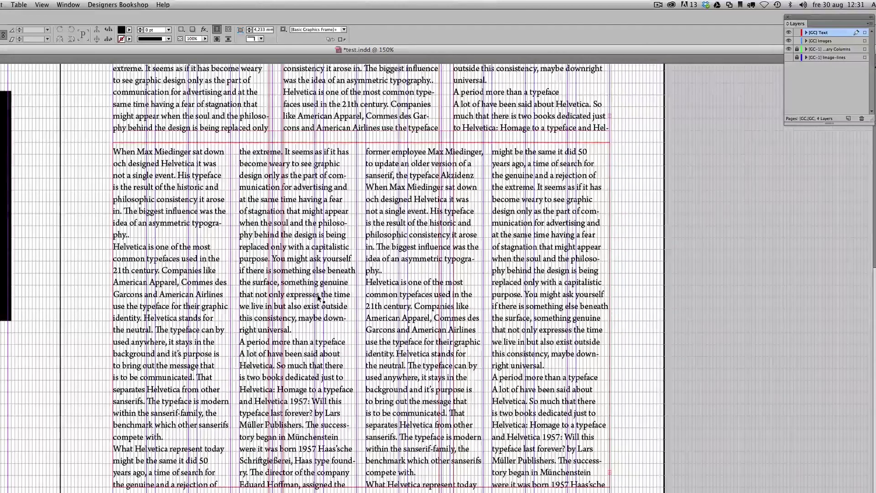
left_click_drag(105, 238, 423, 345)
scroll(424, 345, "left", 3)
scroll(423, 345, "down", 1)
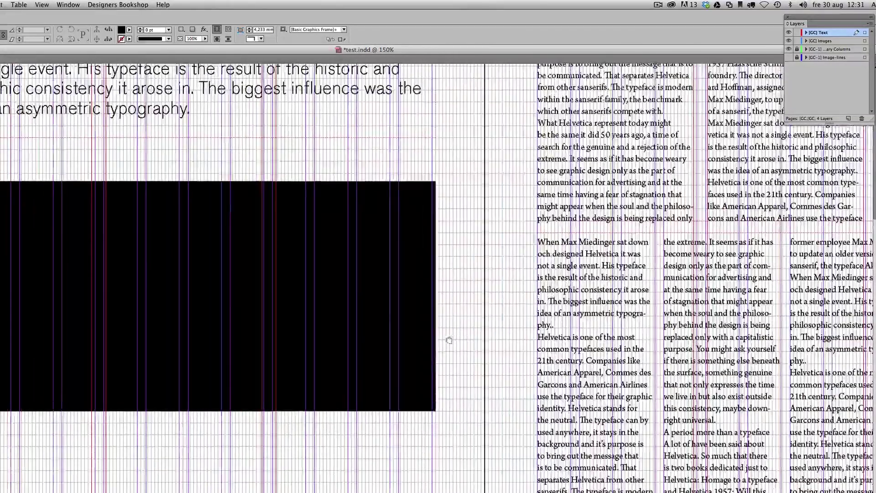
left_click(370, 305)
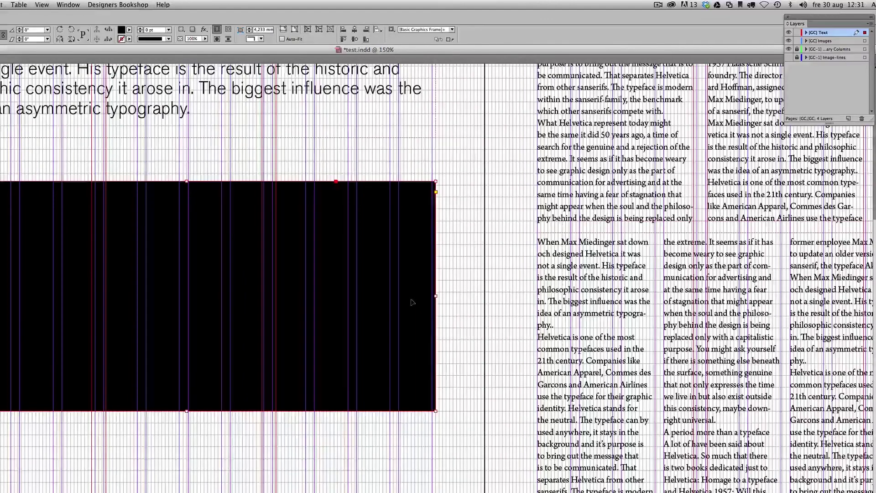